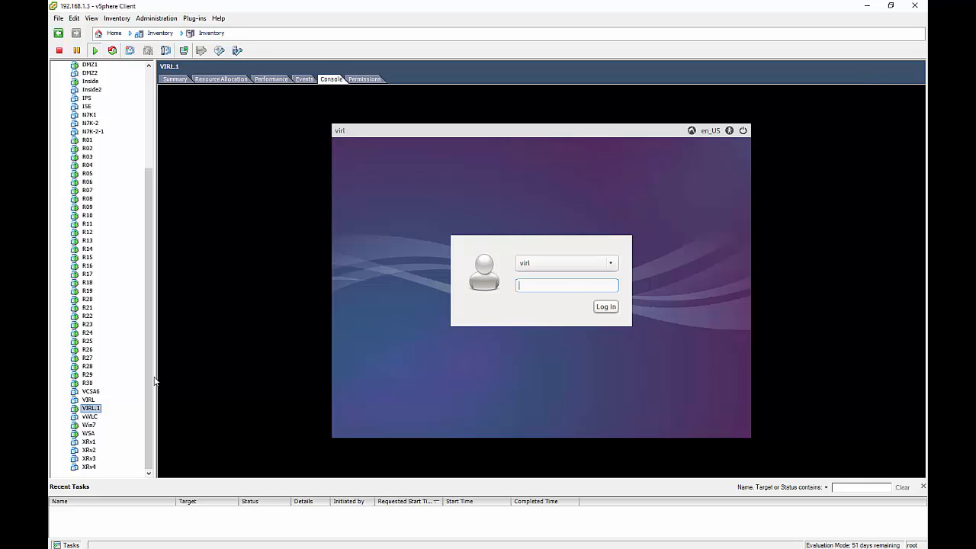
# Open and dismiss the File menu, then show VIRL.1's summary (Ubuntu 64-bit, 4 vCPU, 32768 MB).
pyautogui.click(54, 20)
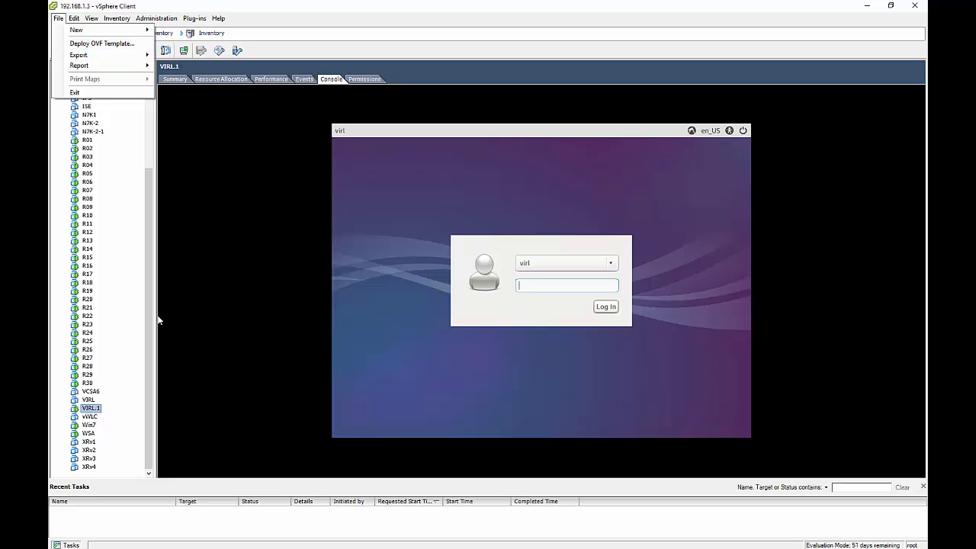
pyautogui.click(290, 7)
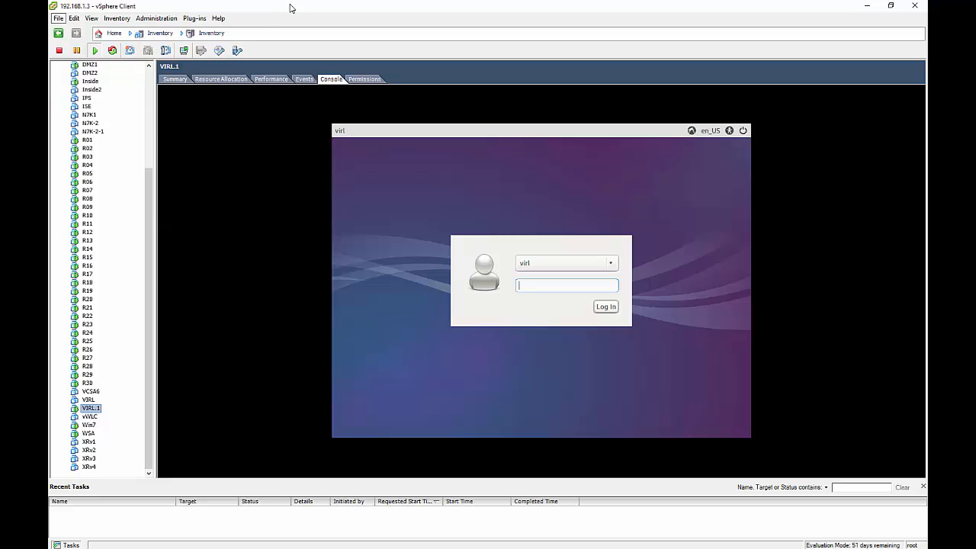
pyautogui.click(175, 79)
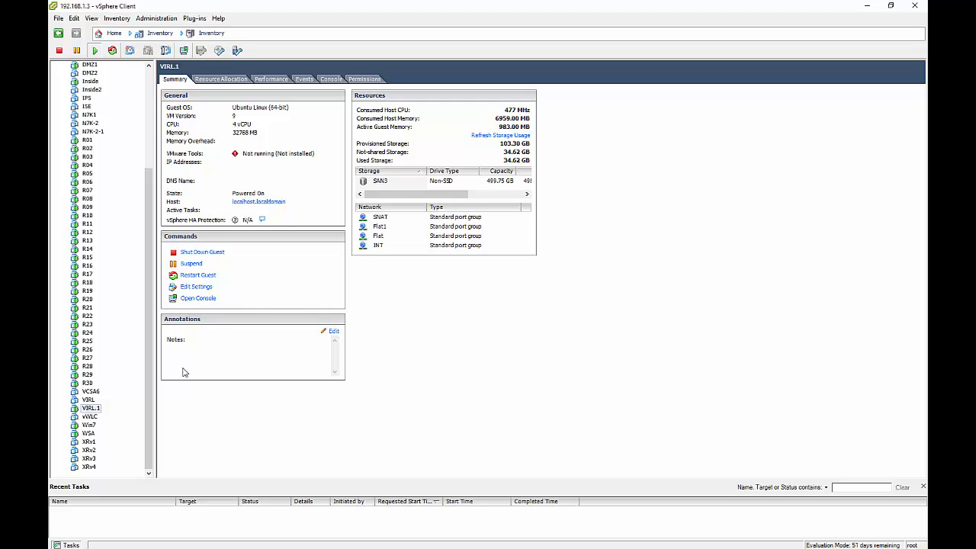
# Compare VIRL's summary with VIRL.1's, then bring up VIRL.1's console at the login screen.
pyautogui.click(85, 400)
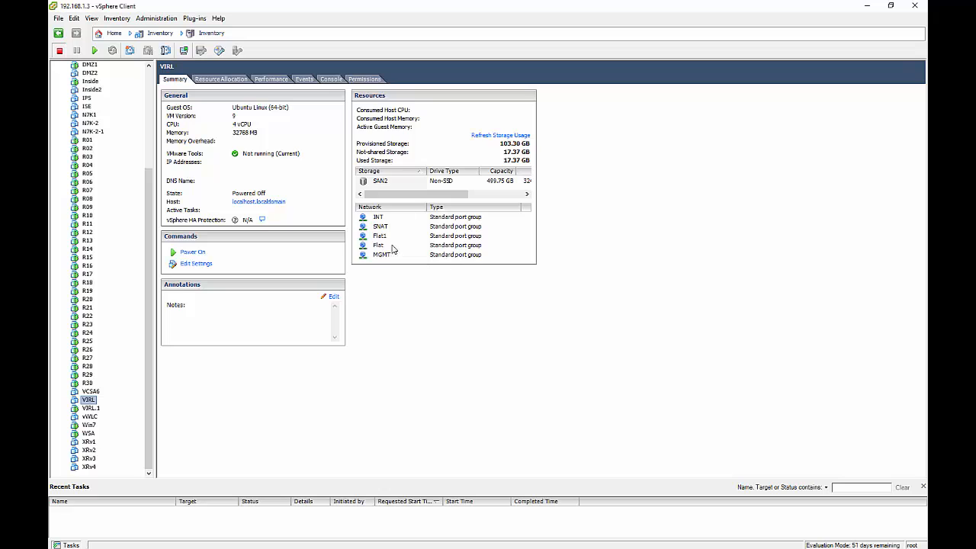
pyautogui.click(95, 408)
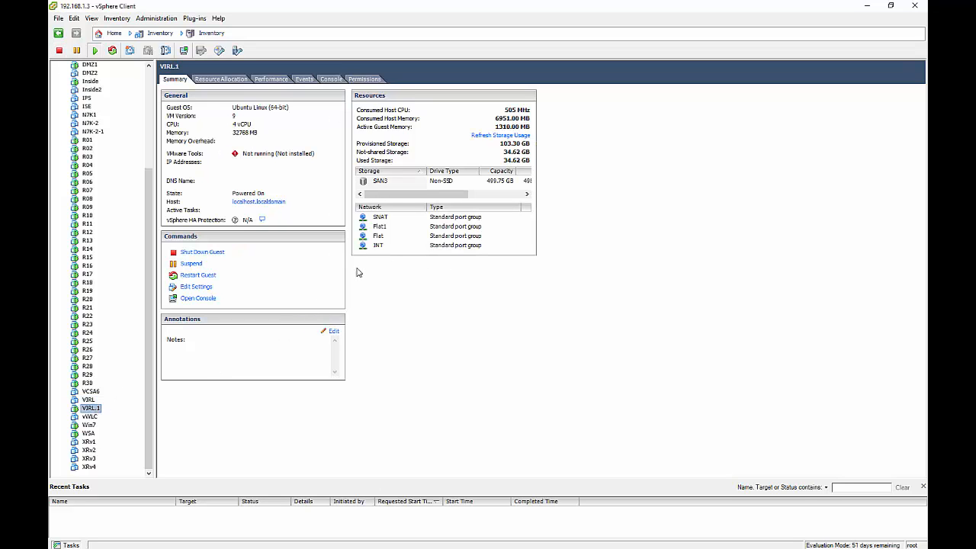
pyautogui.click(335, 81)
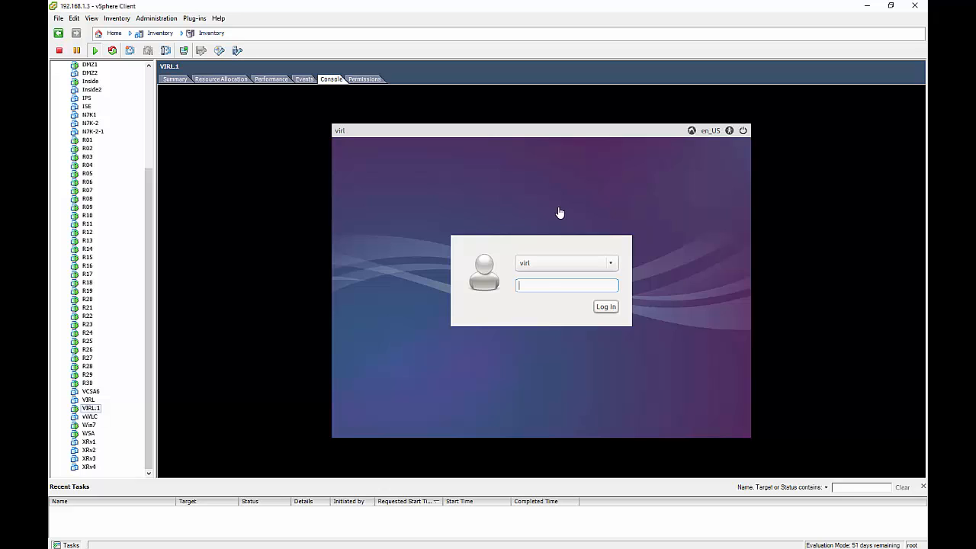
# Log in to the VIRL.1 guest with its password and release the mouse from the console.
pyautogui.click(557, 213)
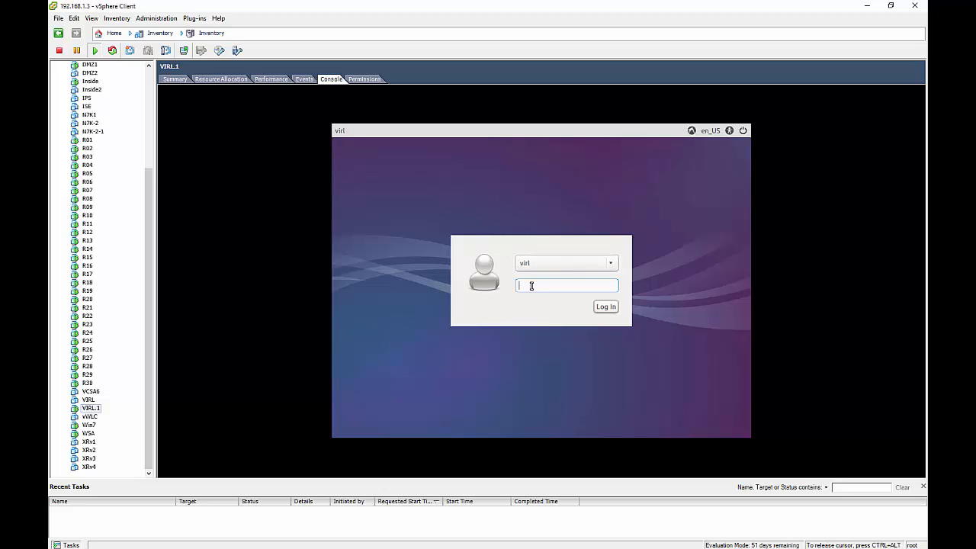
pyautogui.write('VIRL')
pyautogui.press('Return')
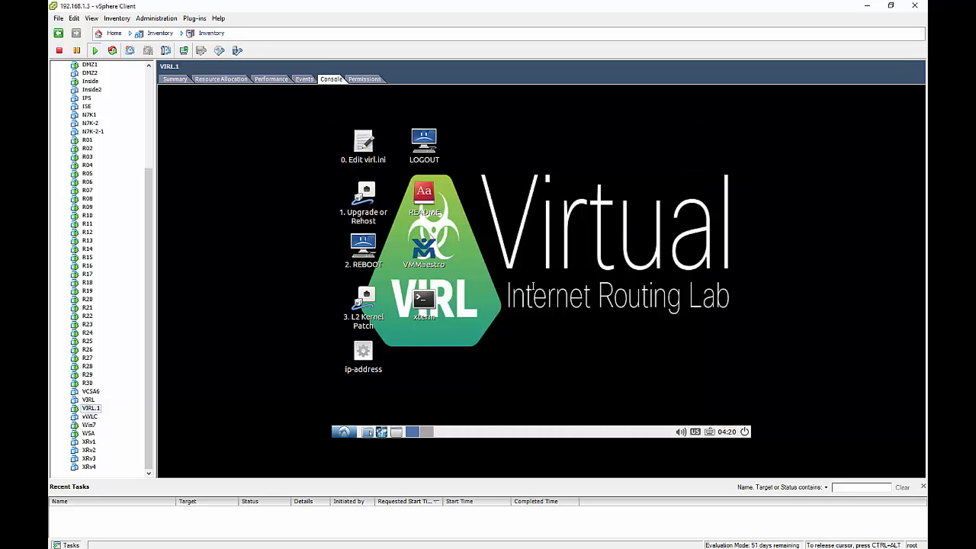
pyautogui.hotkey('ctrl', 'alt')
pyautogui.hotkey('alt', 'Tab')
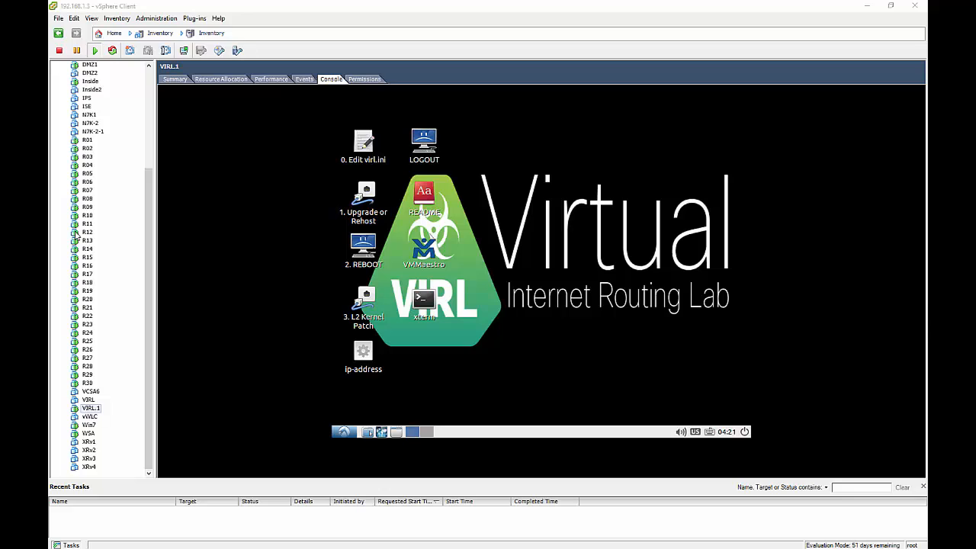
pyautogui.click(470, 288)
# Load virl-dev-innovate.cisco.com/client.php in a new browser tab.
pyautogui.hotkey('alt', 'Tab')
pyautogui.hotkey('alt', 'Tab')
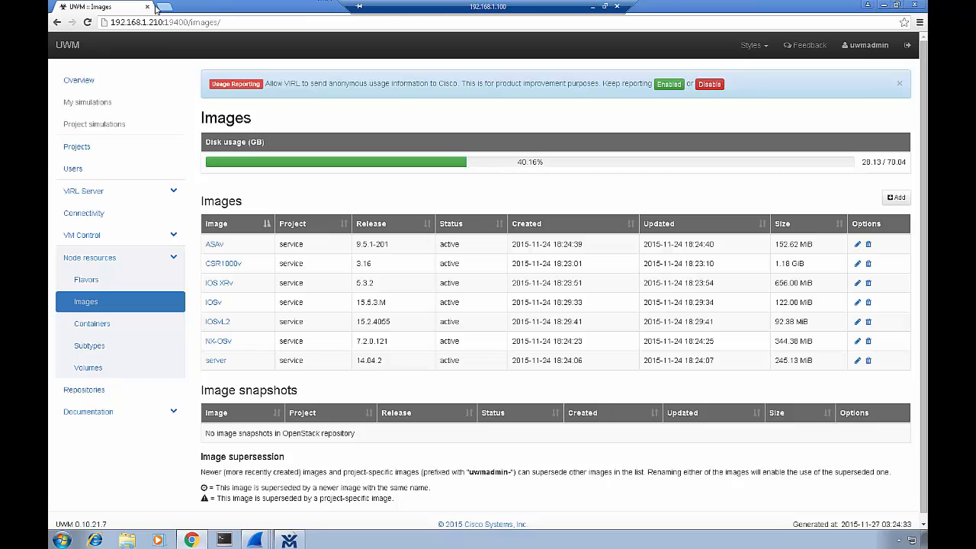
pyautogui.click(162, 7)
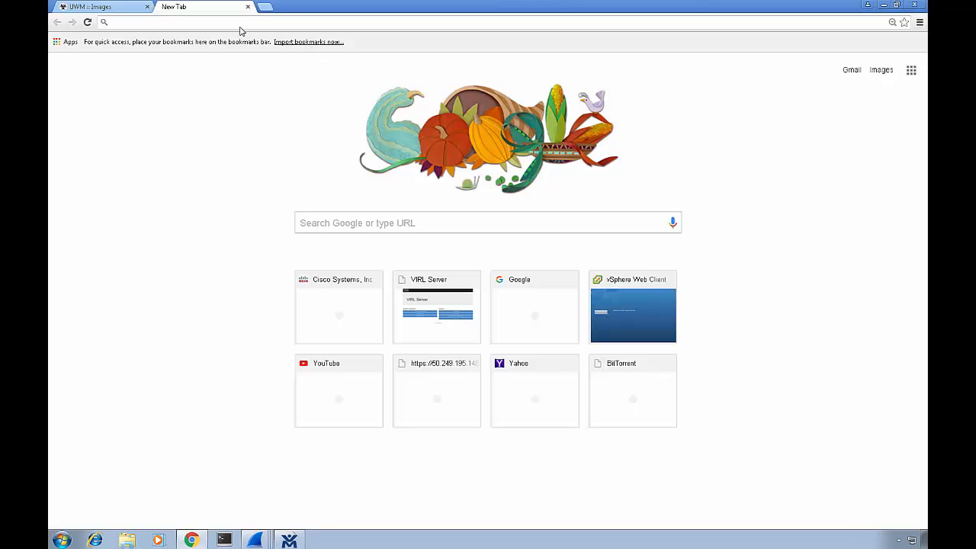
pyautogui.write('http://virl-dev-innovate.cisco.com/client.php')
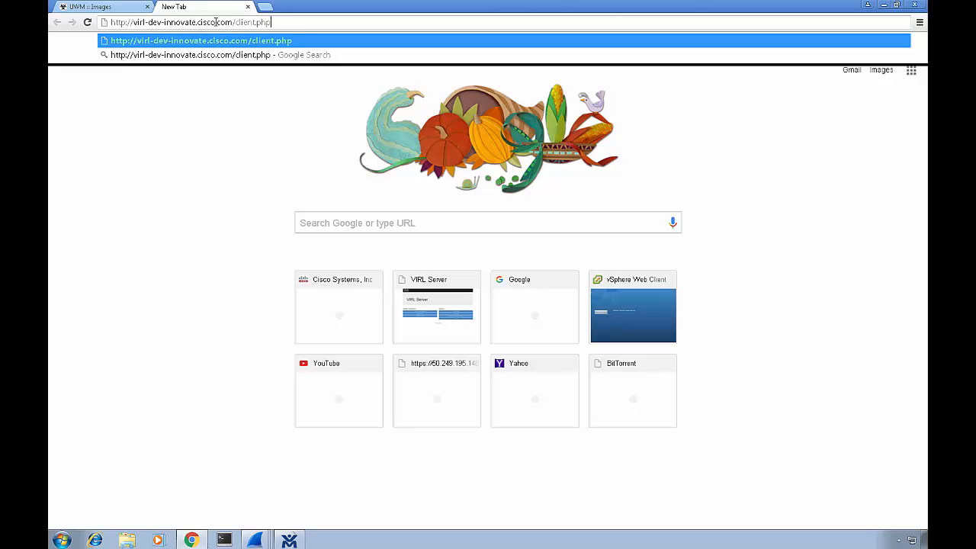
pyautogui.press('Return')
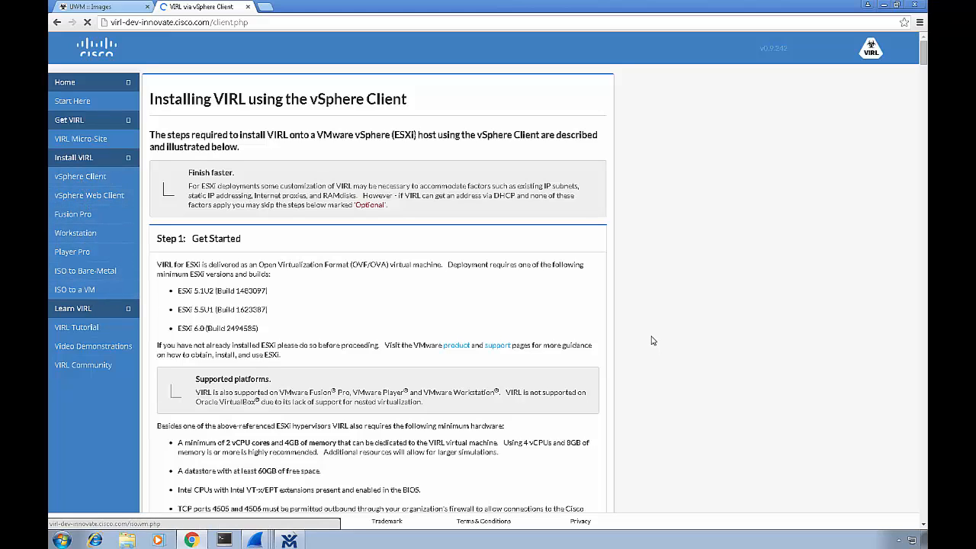
# Read through installation Steps 1–6 up to the static IP setup, then minimize the browser.
pyautogui.scroll(-2, 722, 323)
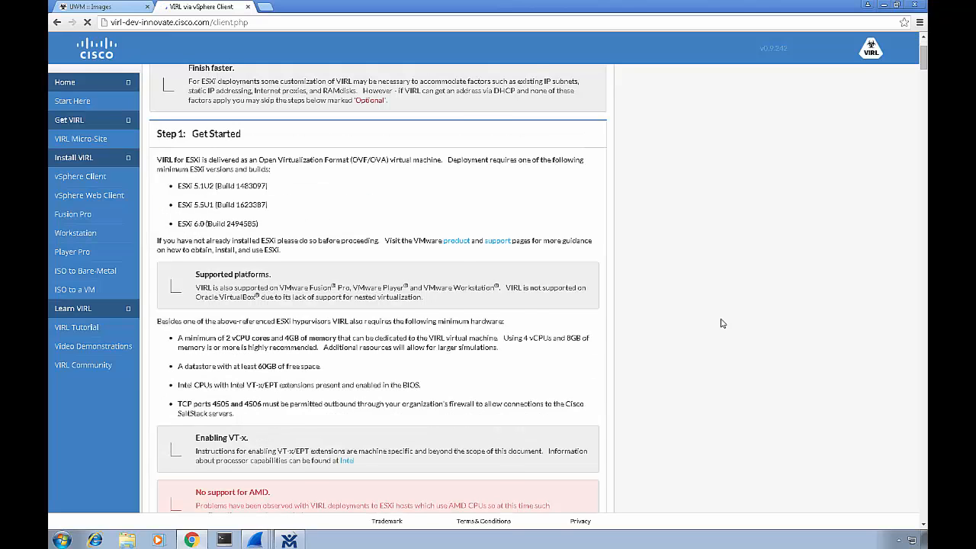
pyautogui.scroll(-1, 722, 324)
pyautogui.scroll(-2, 722, 323)
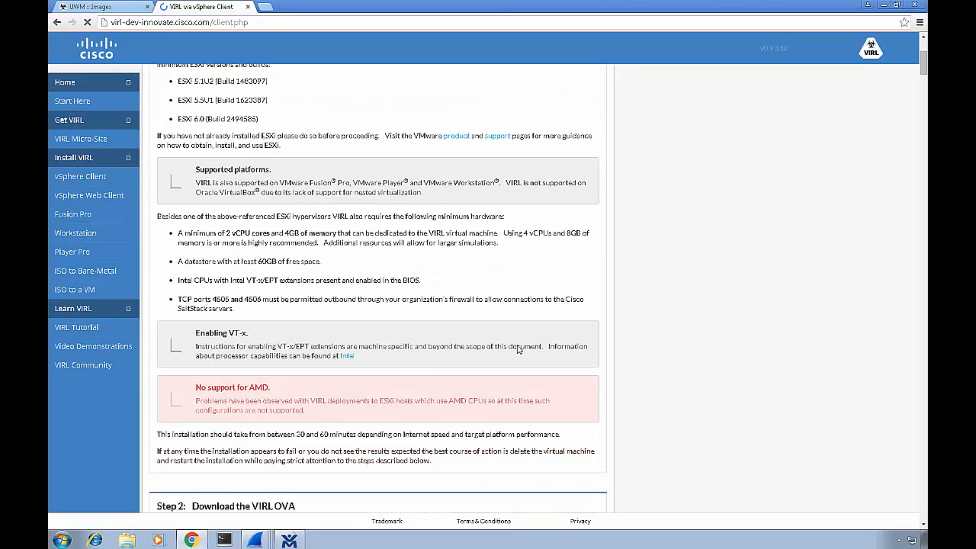
pyautogui.scroll(-1, 519, 349)
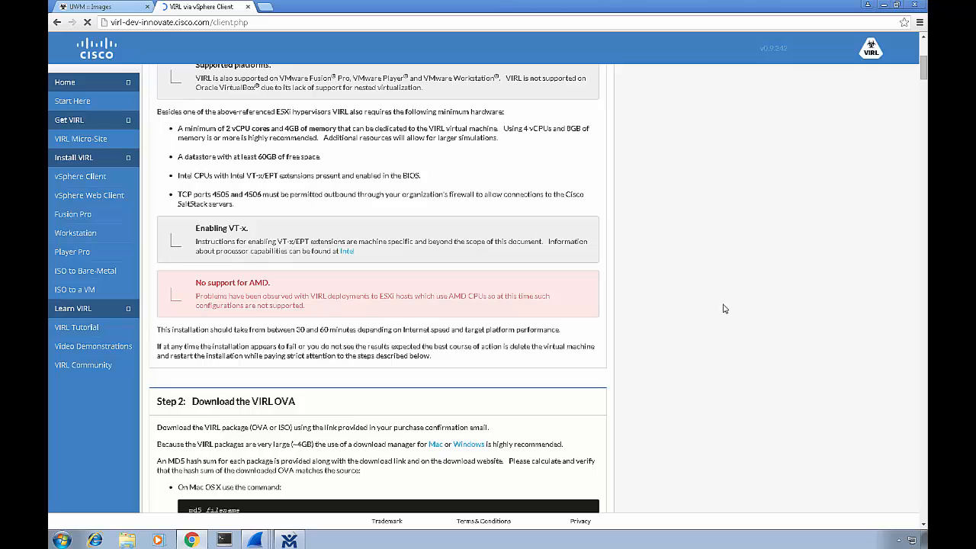
pyautogui.scroll(-3, 724, 309)
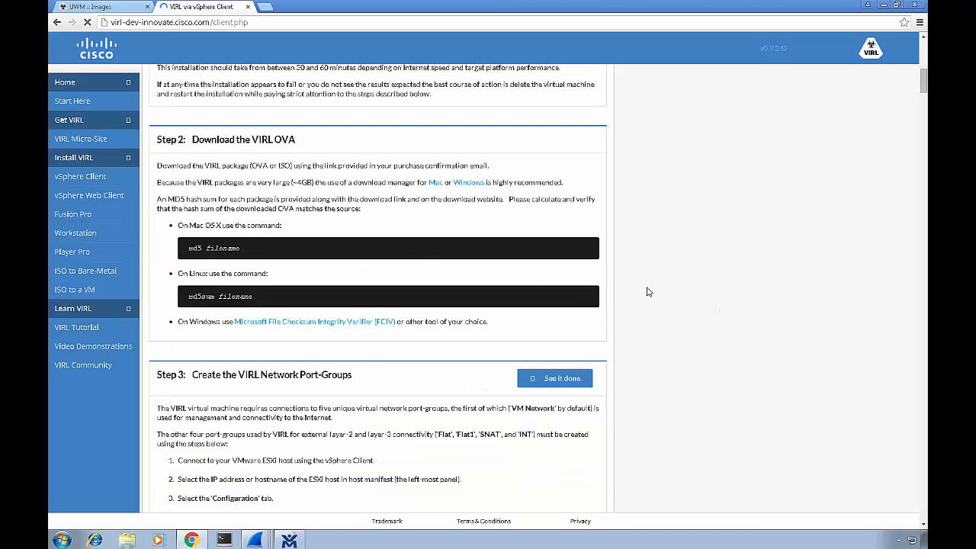
pyautogui.scroll(-1, 648, 292)
pyautogui.scroll(-3, 648, 292)
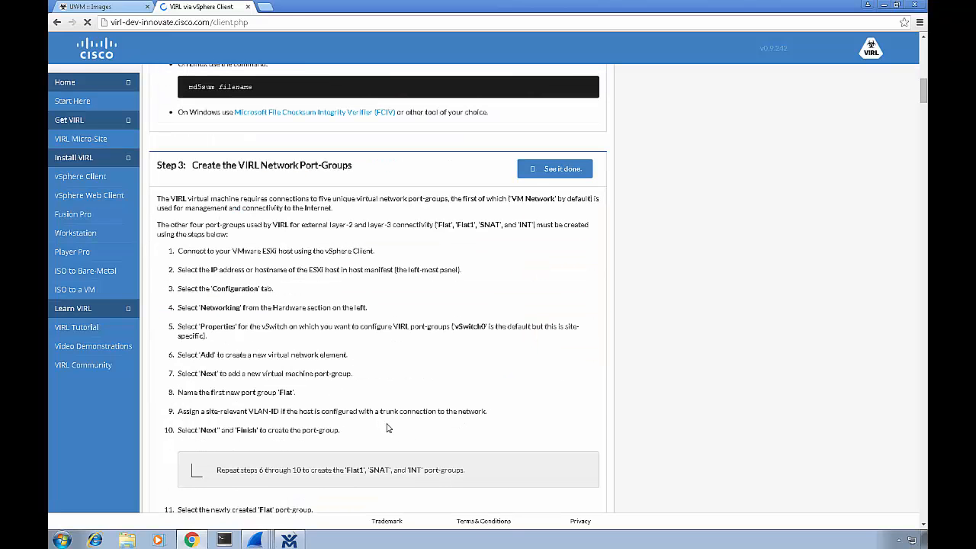
pyautogui.scroll(-8, 607, 450)
pyautogui.scroll(-4, 604, 449)
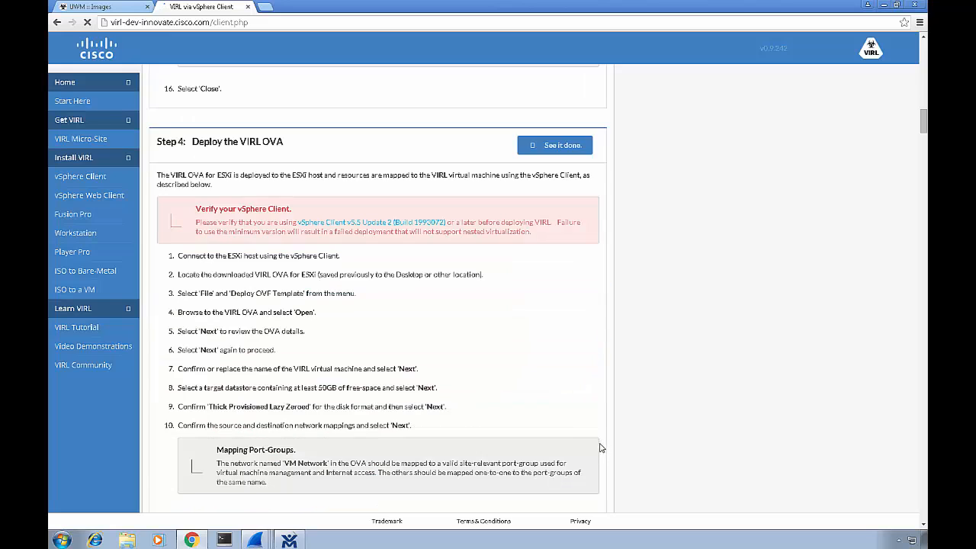
pyautogui.scroll(-2, 534, 431)
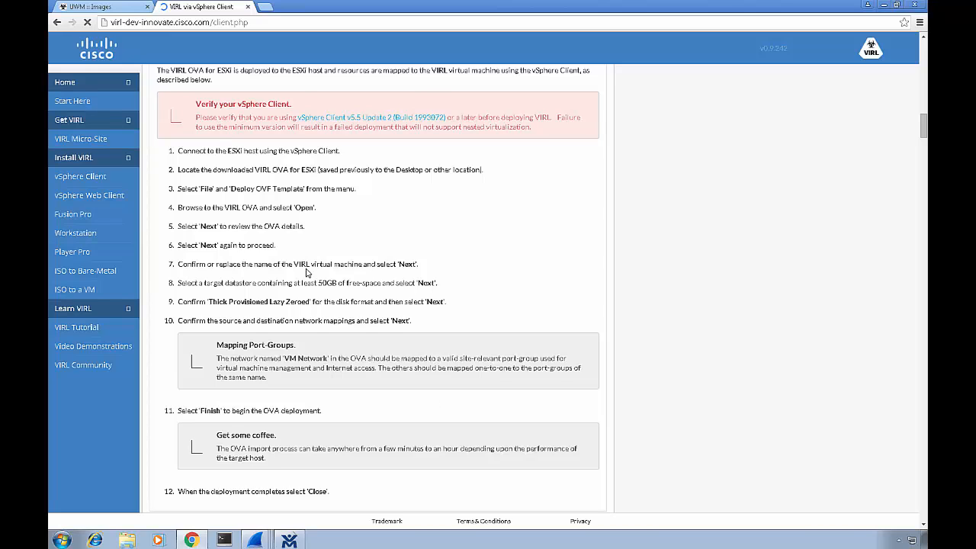
pyautogui.scroll(-7, 308, 273)
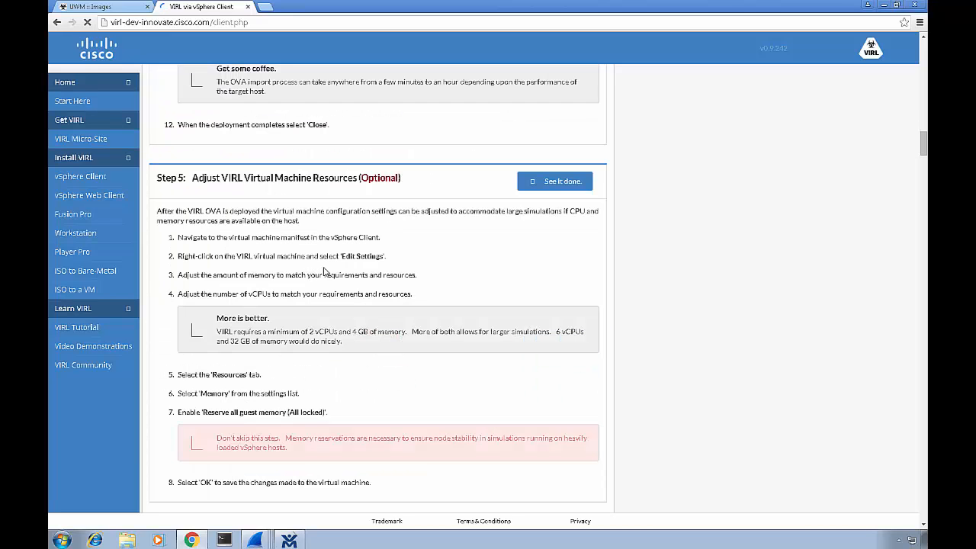
pyautogui.scroll(-10, 323, 271)
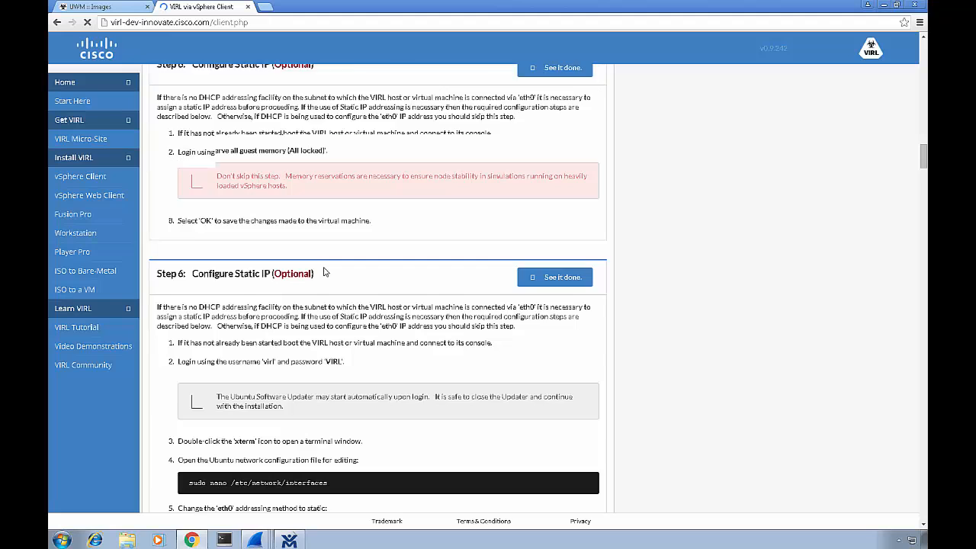
pyautogui.scroll(-2, 324, 271)
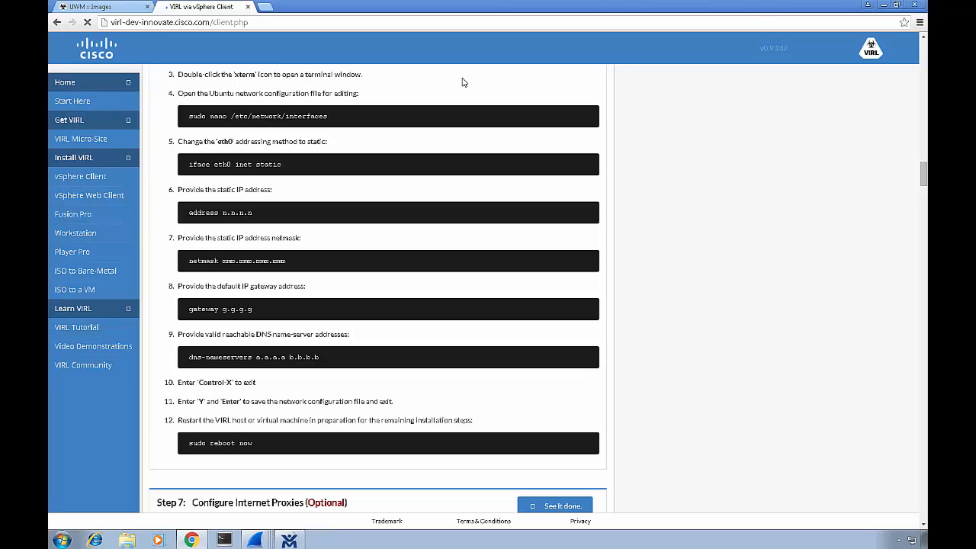
pyautogui.click(883, 4)
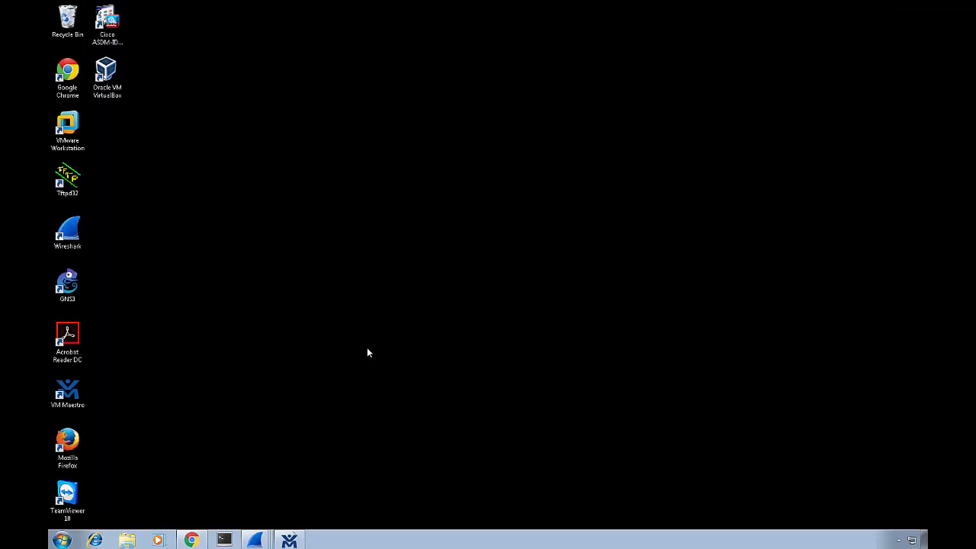
# Return to the vSphere console and launch xterm from the VIRL desktop.
pyautogui.click(592, 8)
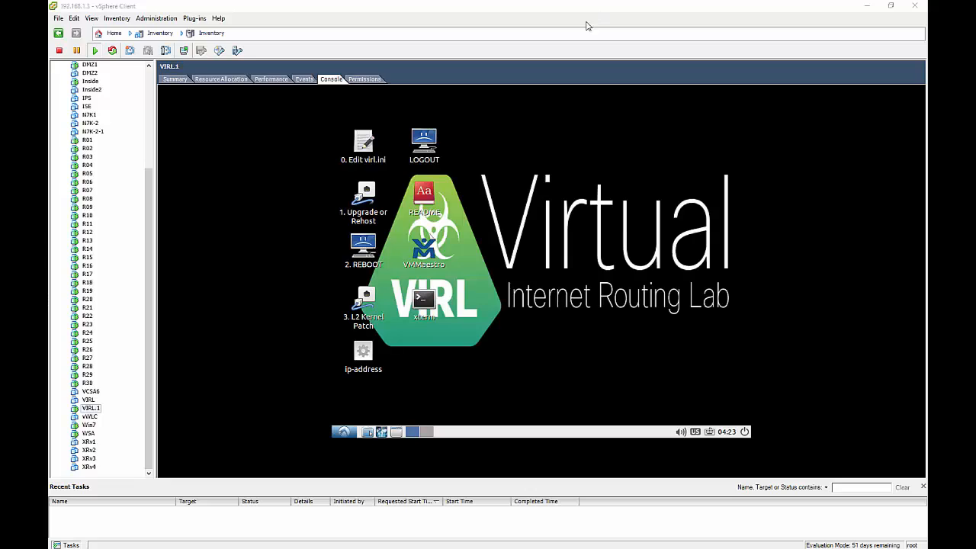
pyautogui.click(424, 301)
pyautogui.doubleClick(424, 301)
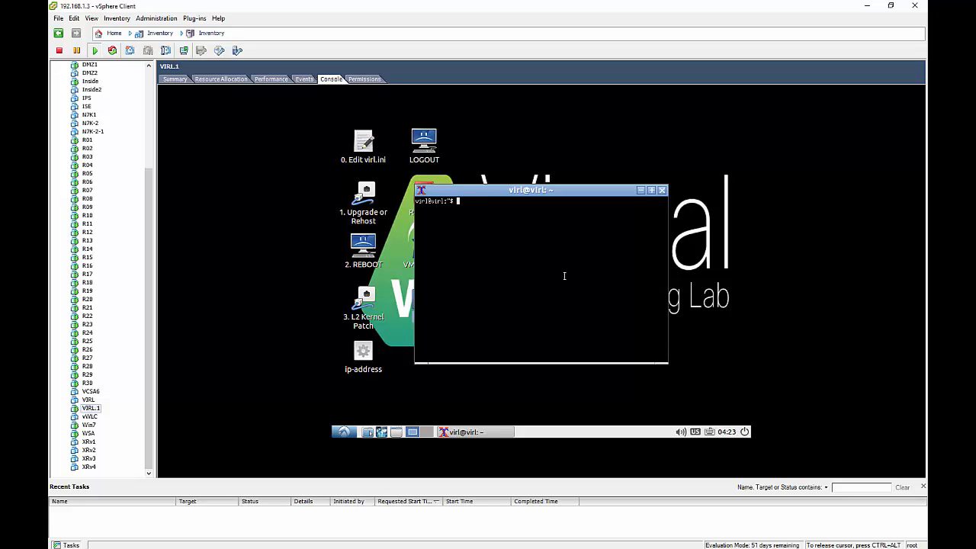
# Open /etc/network/interfaces in nano with sudo.
pyautogui.write('sudo mano /etc/network/')
pyautogui.press('BackSpace')
pyautogui.press('BackSpace')
pyautogui.write('/interfaces')
pyautogui.press('Return')
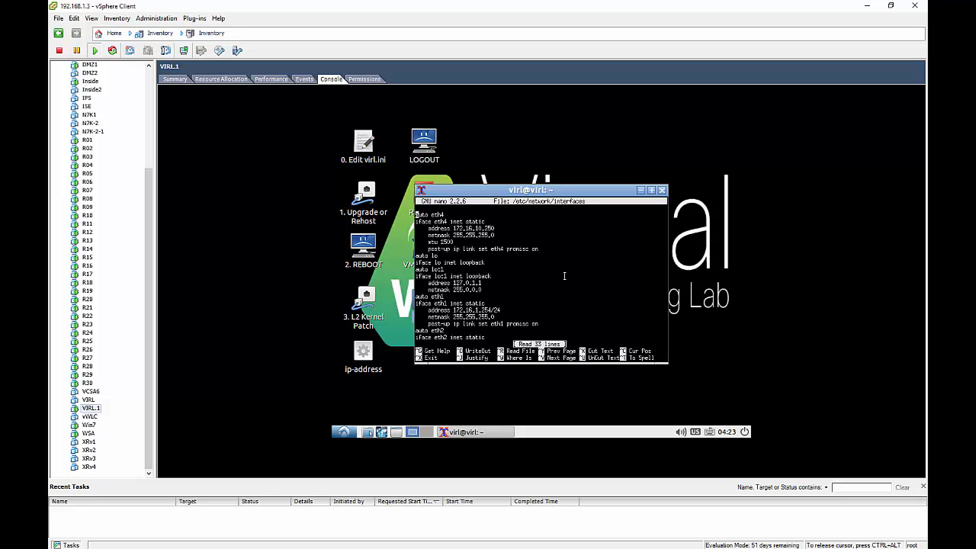
# Review the eth0 stanza (192.168.1.210, gateway 192.168.1.1), then save the file and exit nano.
pyautogui.press('Down')
pyautogui.press('Down')
pyautogui.press('Down')
pyautogui.press('Down')
pyautogui.press('Down')
pyautogui.press('Down')
pyautogui.press('Down')
pyautogui.press('Down')
pyautogui.press('Down')
pyautogui.press('Down')
pyautogui.press('Down')
pyautogui.press('Down')
pyautogui.press('Down')
pyautogui.press('Down')
pyautogui.press('Down')
pyautogui.press('Down')
pyautogui.press('Down')
pyautogui.press('Down')
pyautogui.press('Down')
pyautogui.press('Down')
pyautogui.press('Down')
pyautogui.press('Down')
pyautogui.press('Down')
pyautogui.press('Down')
pyautogui.press('Down')
pyautogui.press('Down')
pyautogui.press('Down')
pyautogui.press('Down')
pyautogui.press('Down')
pyautogui.press('Down')
pyautogui.press('Down')
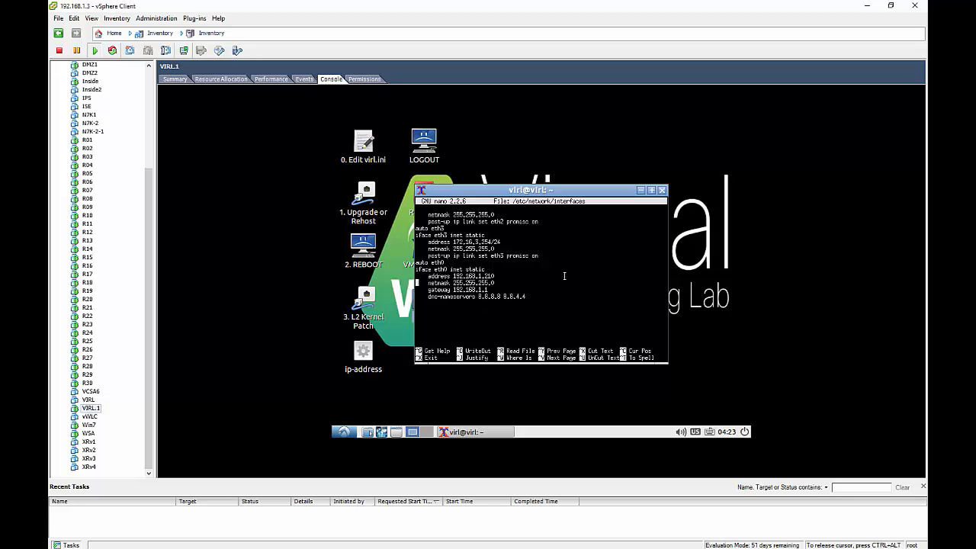
pyautogui.press('Up')
pyautogui.press('Up')
pyautogui.press('Down')
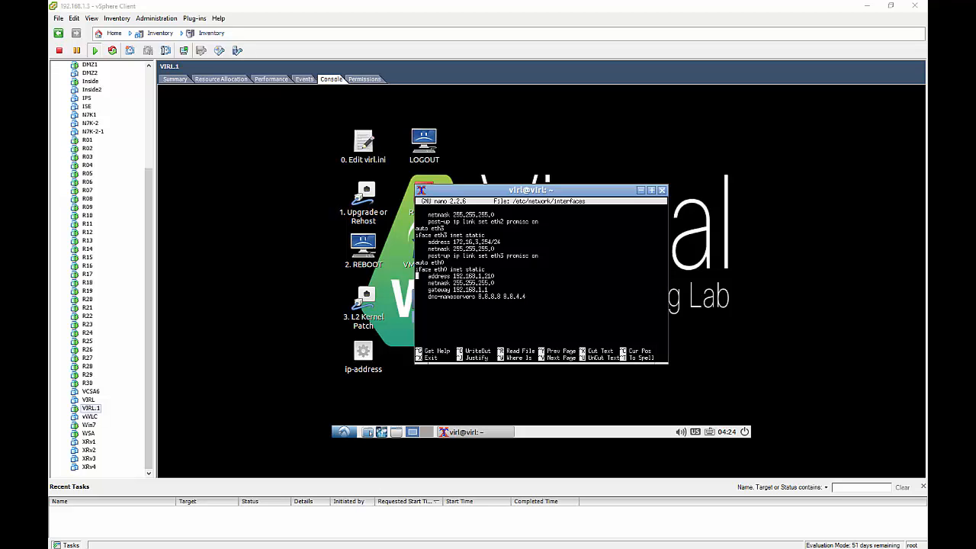
pyautogui.press('super+plus')
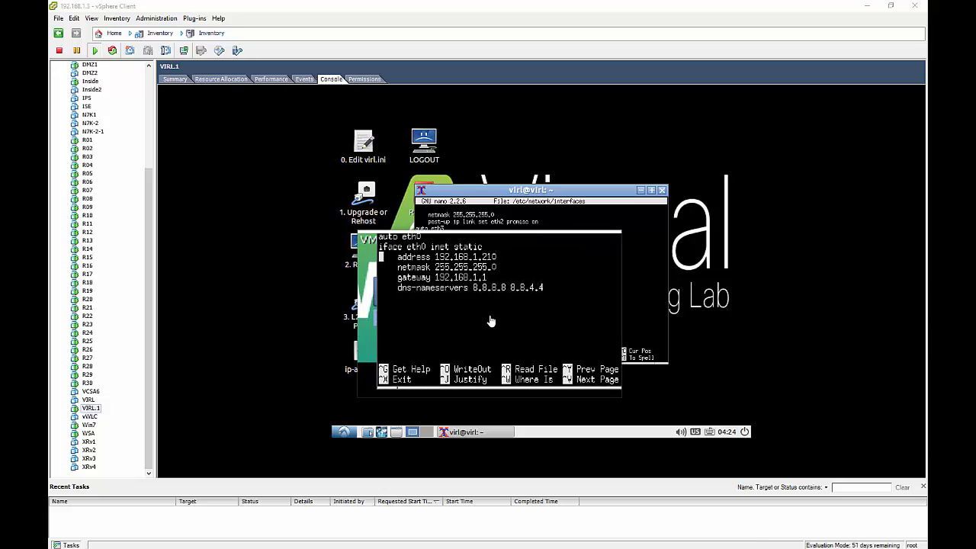
pyautogui.click(490, 315)
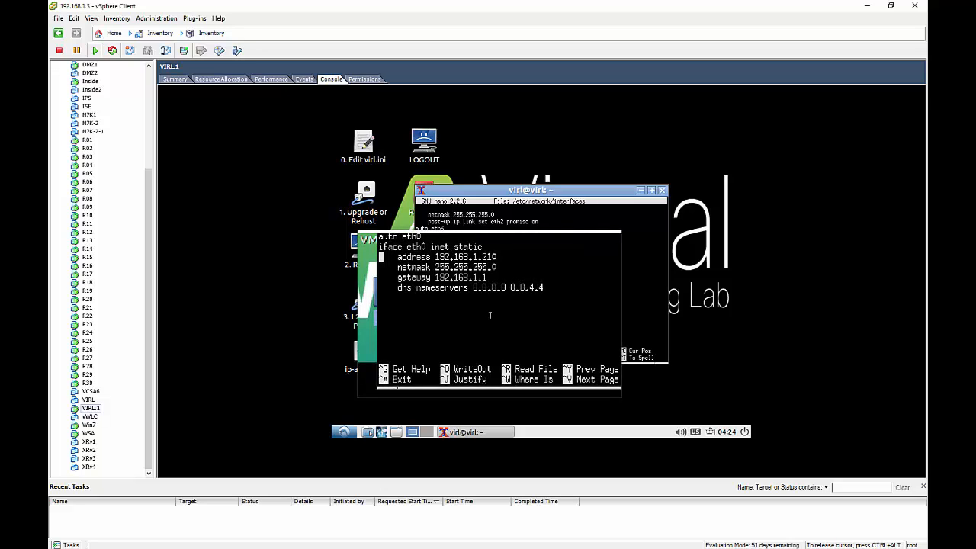
pyautogui.hotkey('ctrl', 'c')
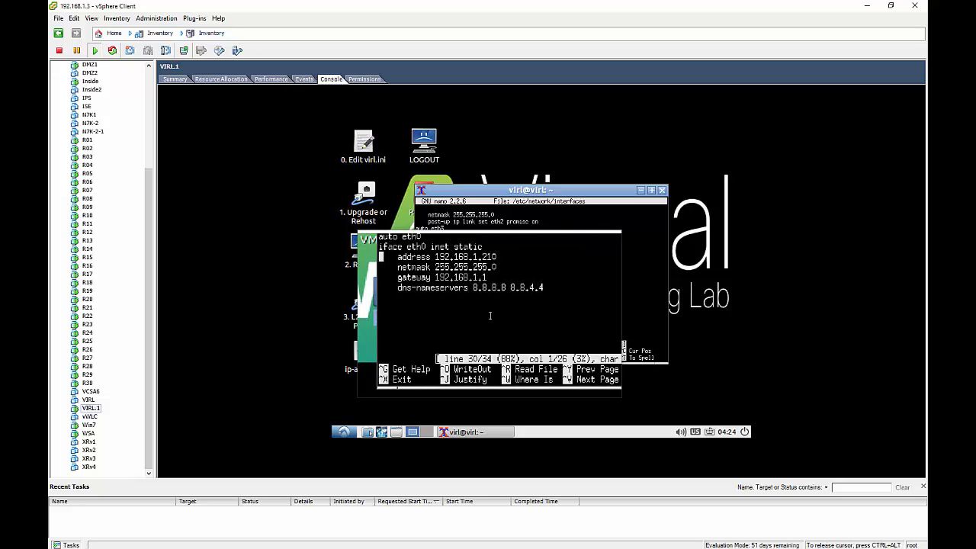
pyautogui.write('y')
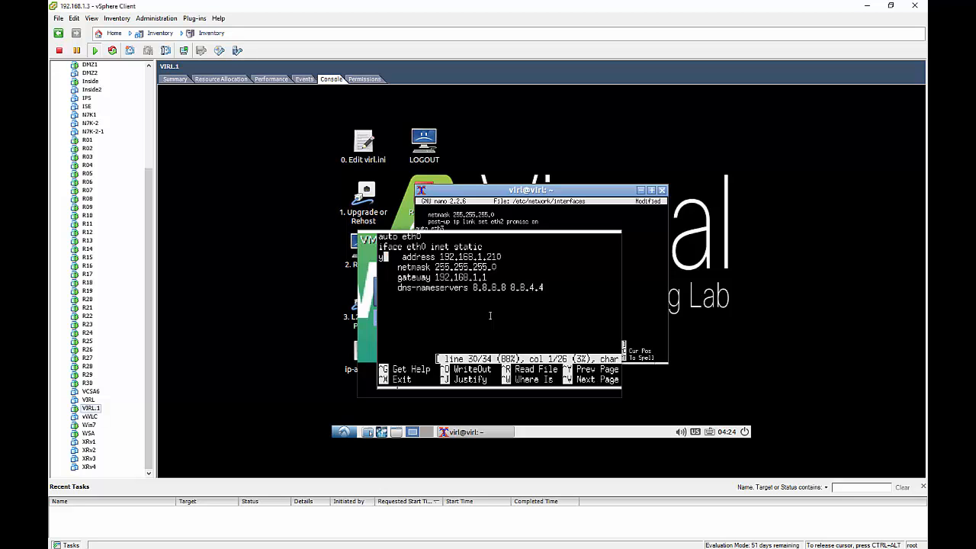
pyautogui.press('BackSpace')
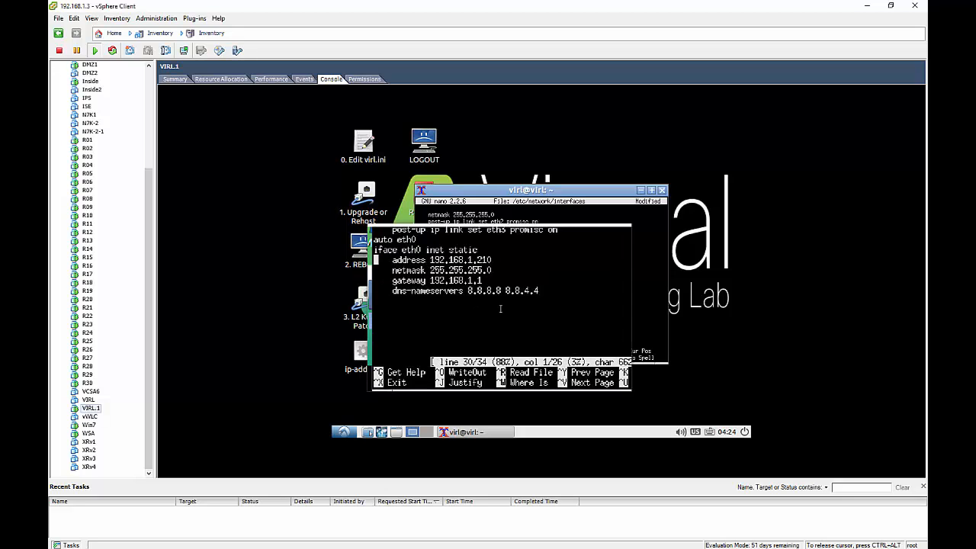
pyautogui.hotkey('ctrl', 'x')
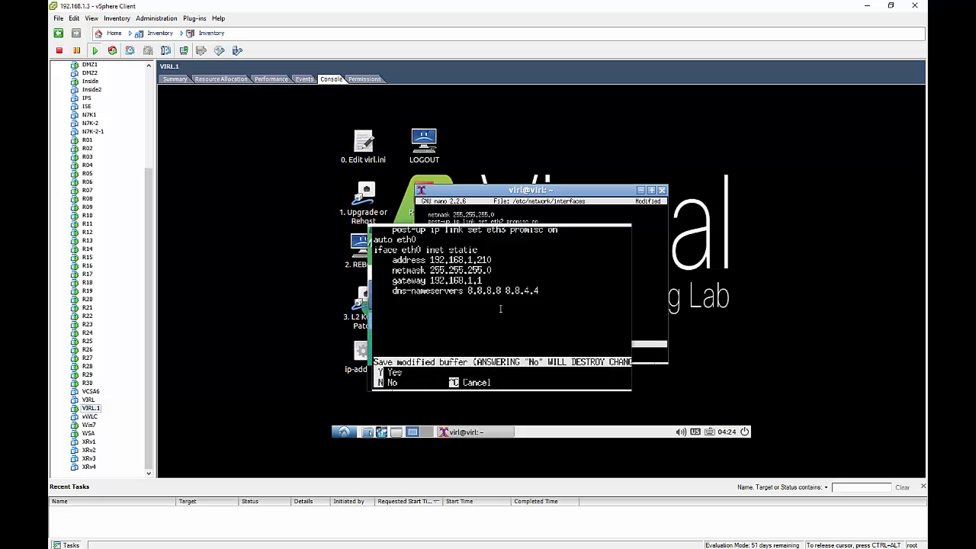
pyautogui.press('y')
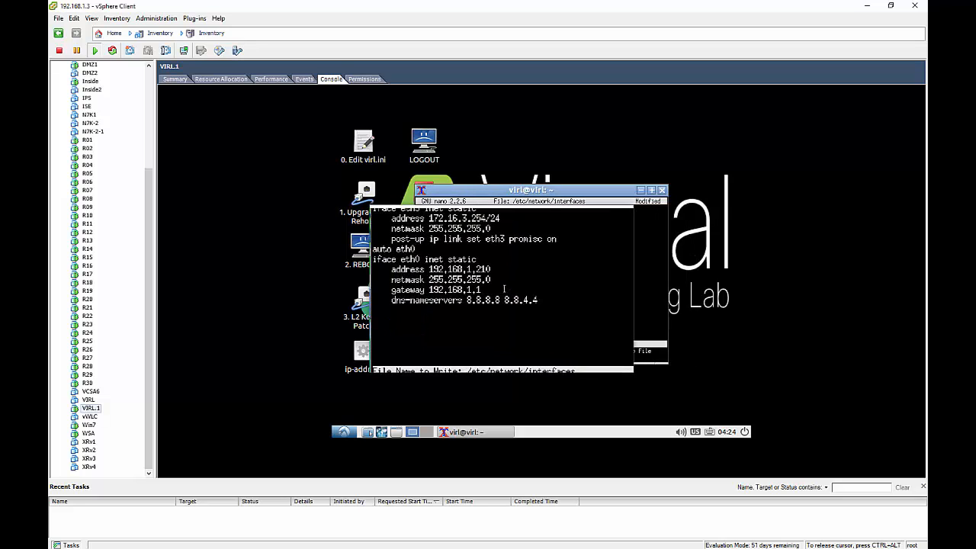
pyautogui.press('Return')
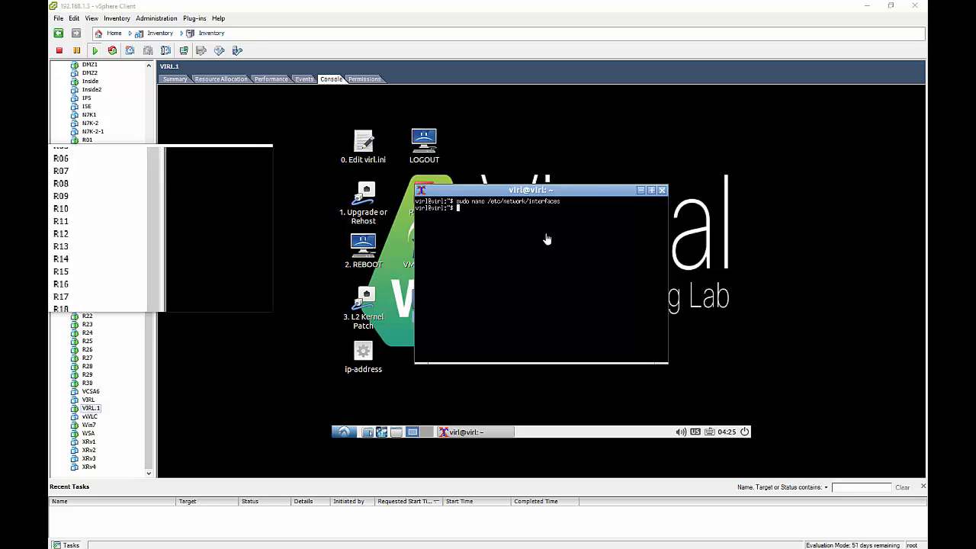
# Restart the VIRL VM with 'sudo reboot now'.
pyautogui.click(498, 227)
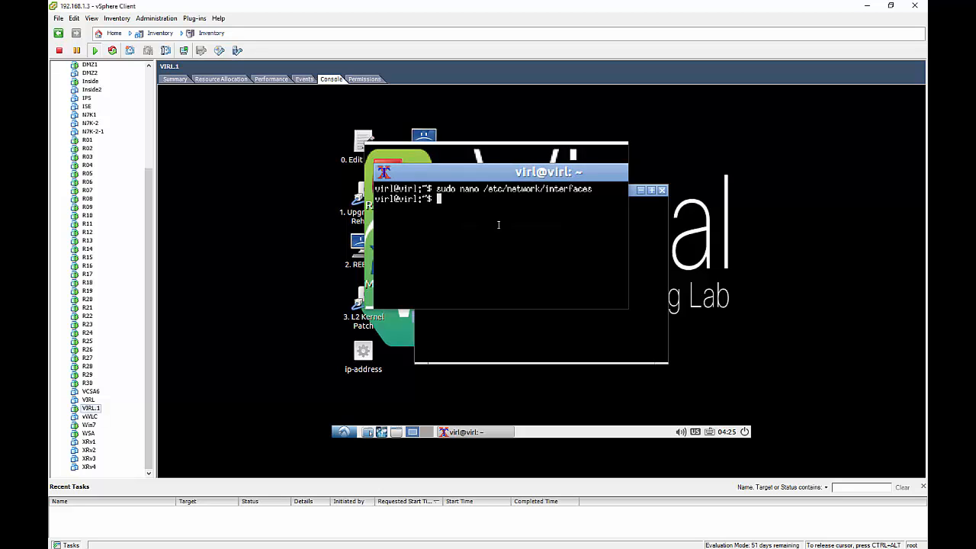
pyautogui.write('sudo rb')
pyautogui.press('BackSpace')
pyautogui.write('eboot now')
pyautogui.press('Return')
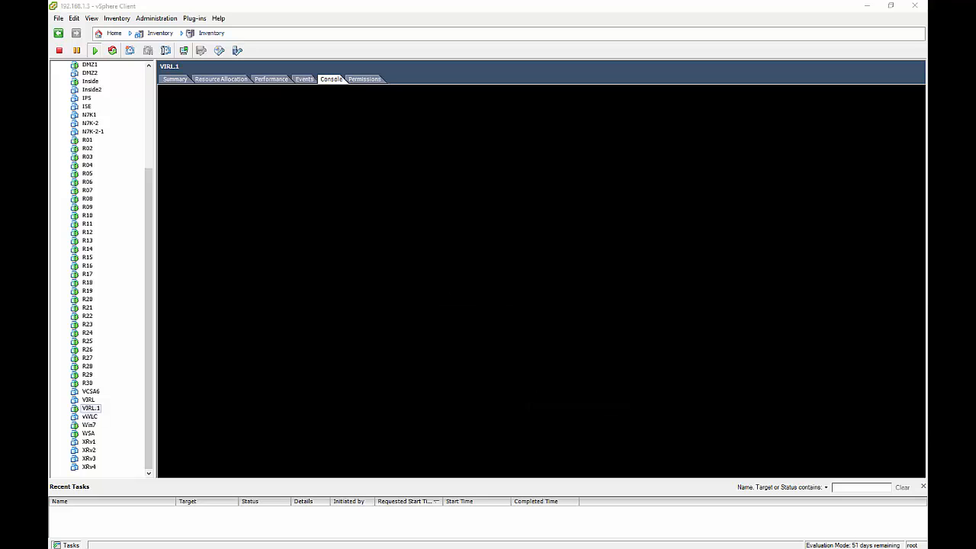
# Release the console and view the rebooting VIRL VM's summary.
pyautogui.hotkey('ctrl', 'alt')
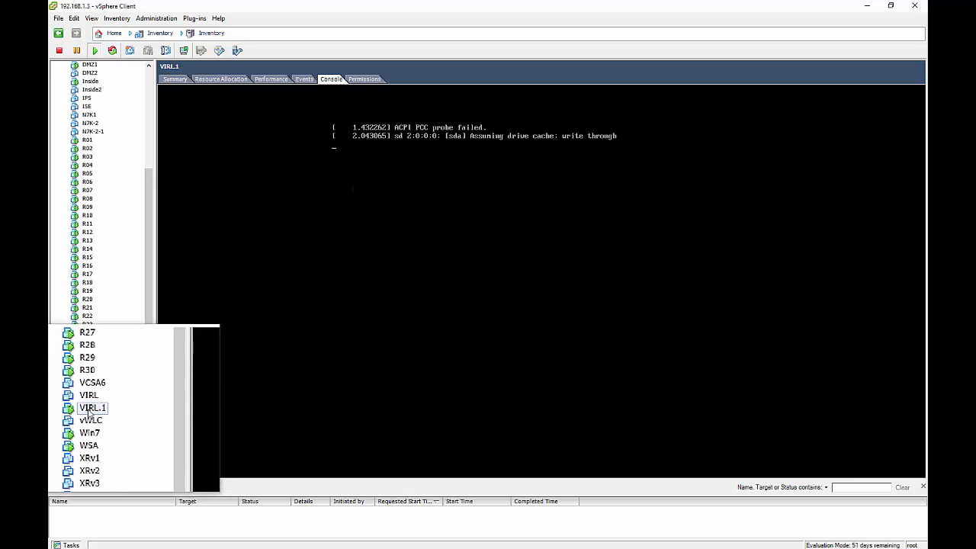
pyautogui.click(179, 83)
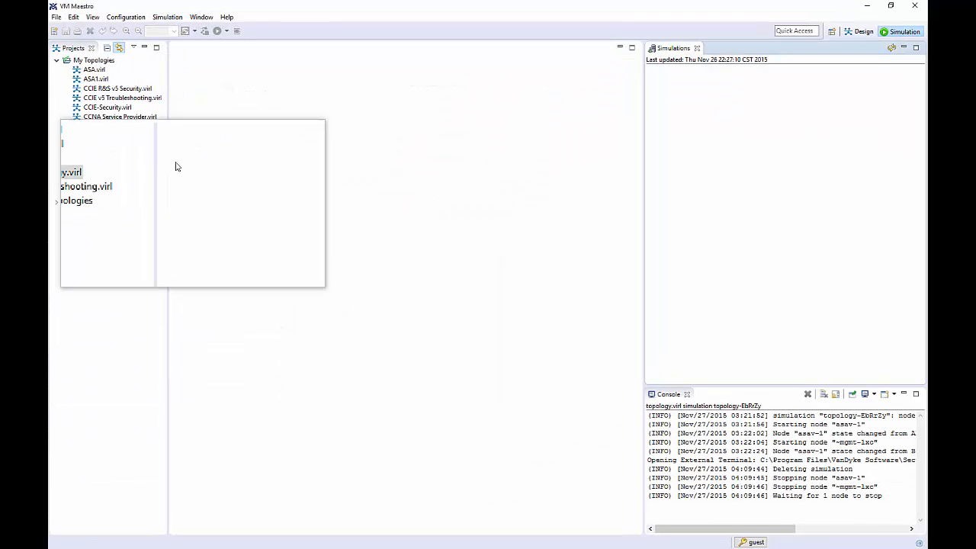
# Switch VM Maestro to the Design perspective to show the Topology Palette.
pyautogui.click(859, 32)
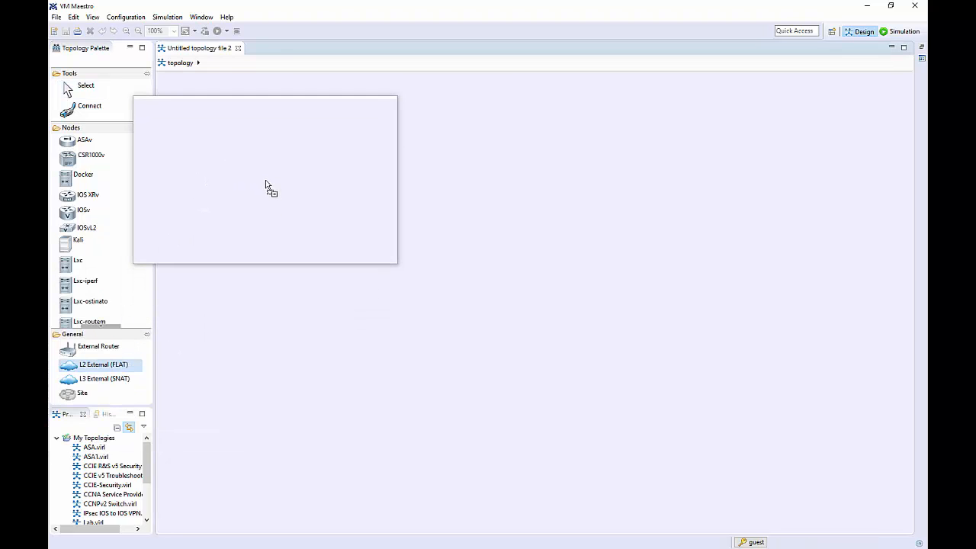
# Place an L2 External node flat-1 and an ASAv node asav-1 on the canvas.
pyautogui.click(259, 186)
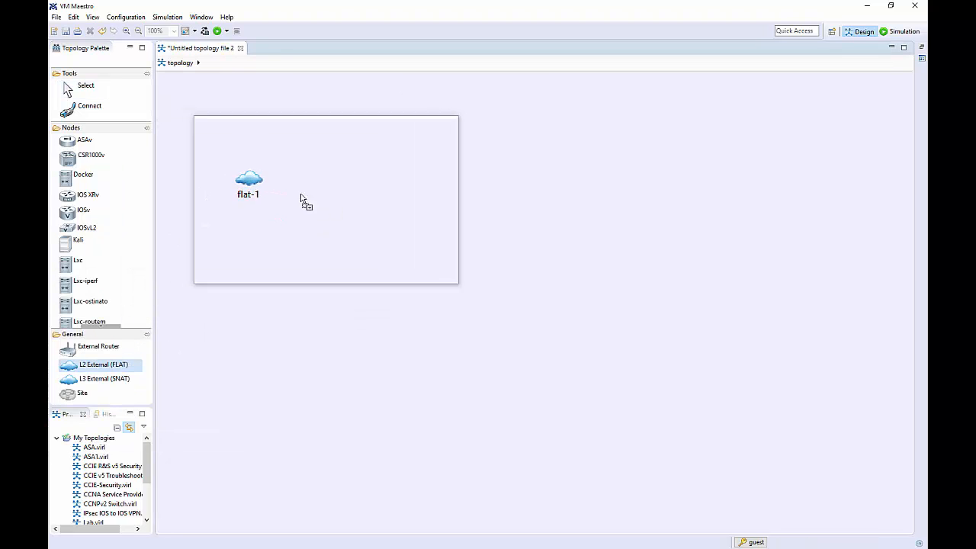
pyautogui.click(83, 140)
pyautogui.click(348, 245)
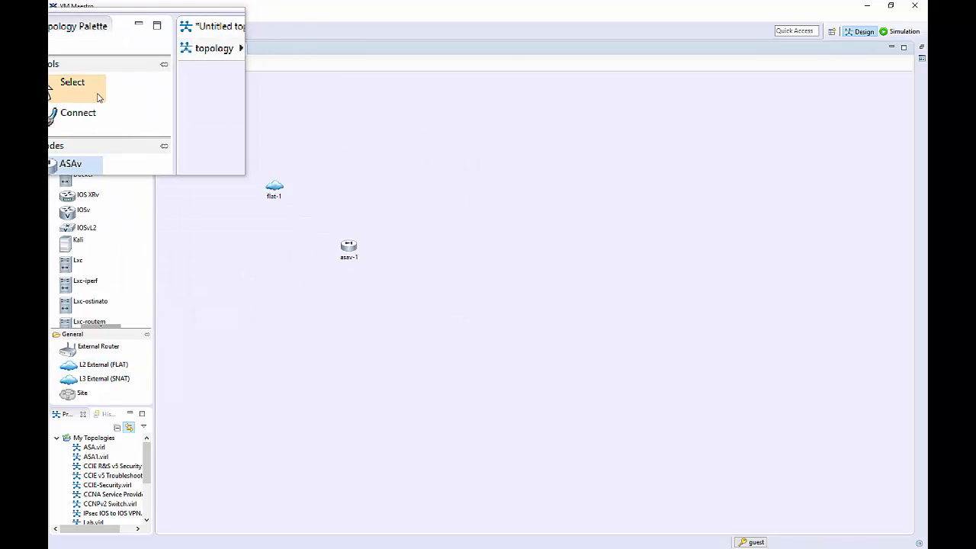
# Link flat-1 to asav-1 with link0, then return to the Select tool.
pyautogui.click(90, 106)
pyautogui.click(274, 187)
pyautogui.click(348, 245)
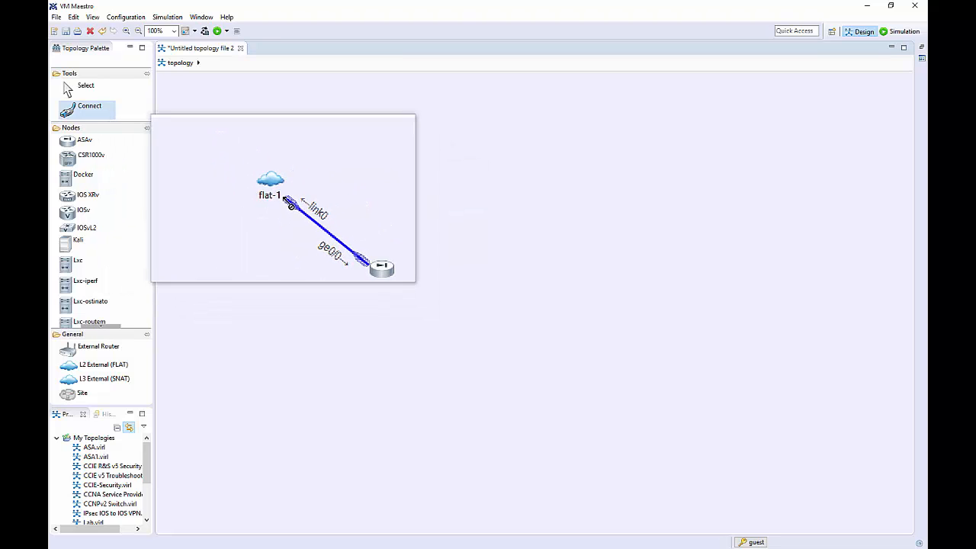
pyautogui.click(80, 87)
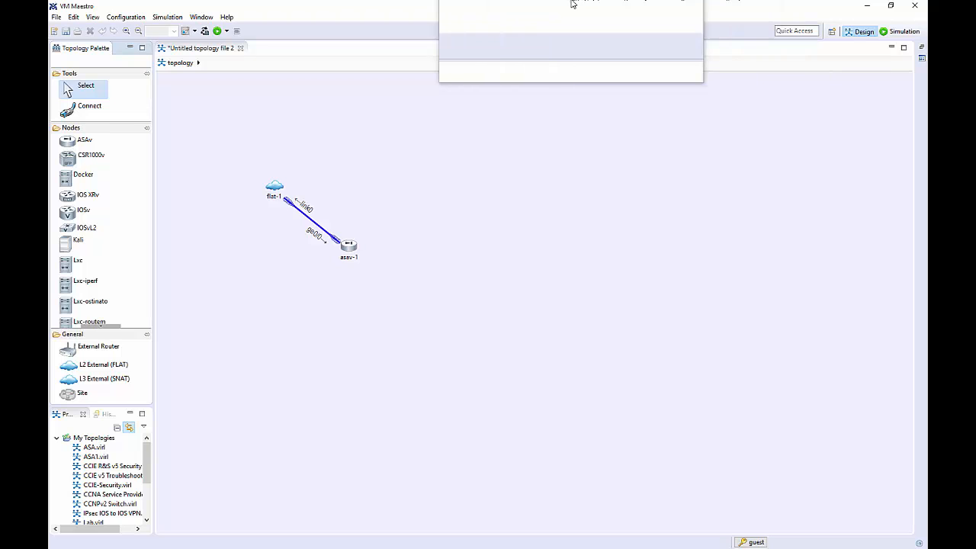
# Return to vSphere and log in to the VIRL.1 console with the account password.
pyautogui.click(866, 7)
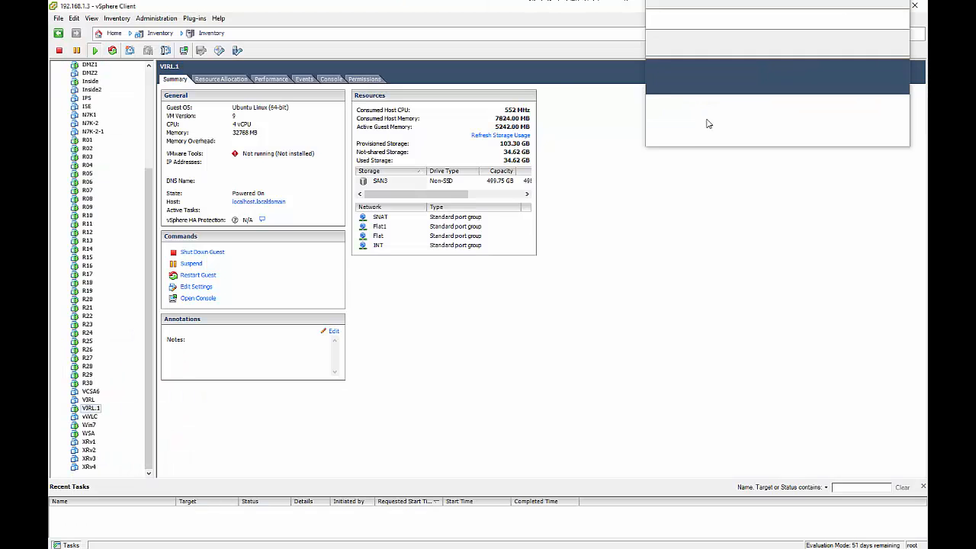
pyautogui.click(331, 79)
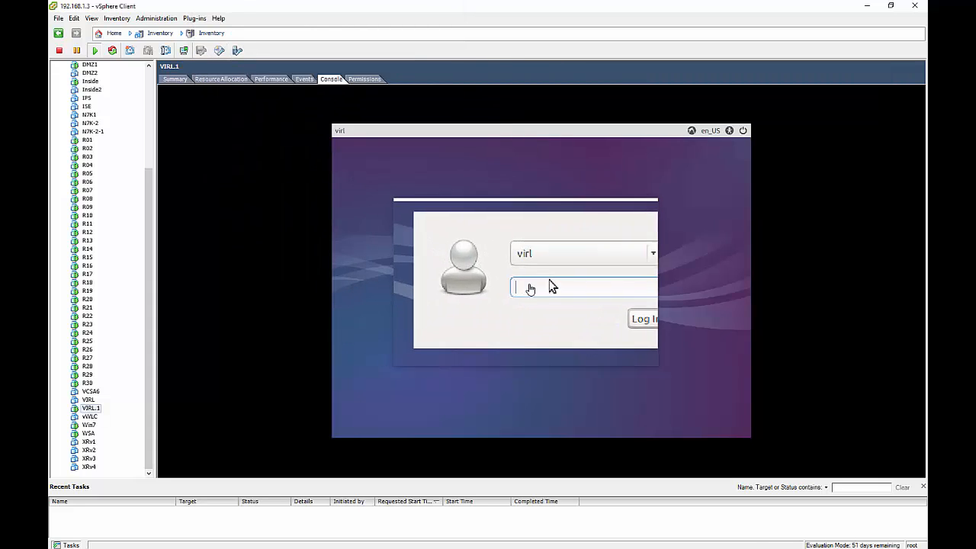
pyautogui.click(549, 280)
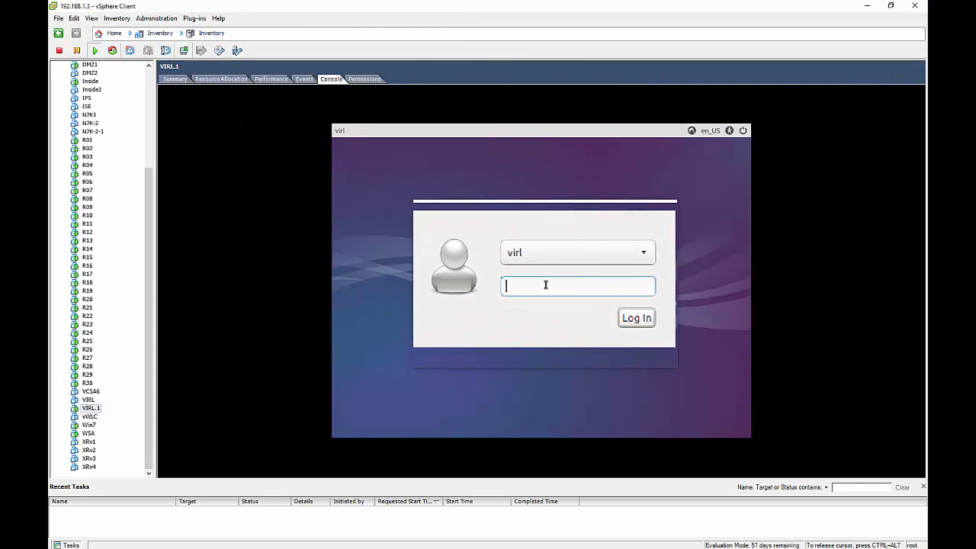
pyautogui.write('VIRL')
pyautogui.press('Return')
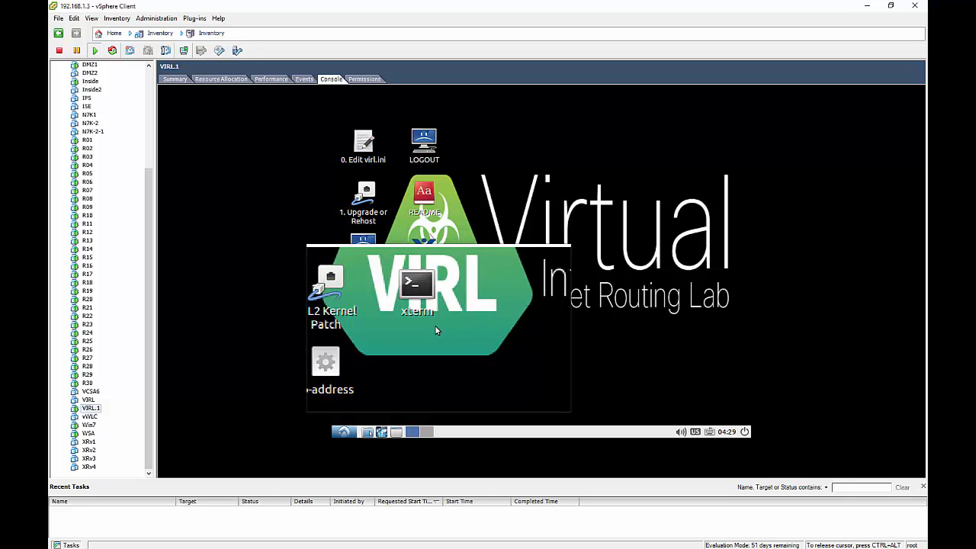
# Open an xterm and run sudo apt-get remove -y openssh-server.
pyautogui.click(429, 302)
pyautogui.doubleClick(428, 302)
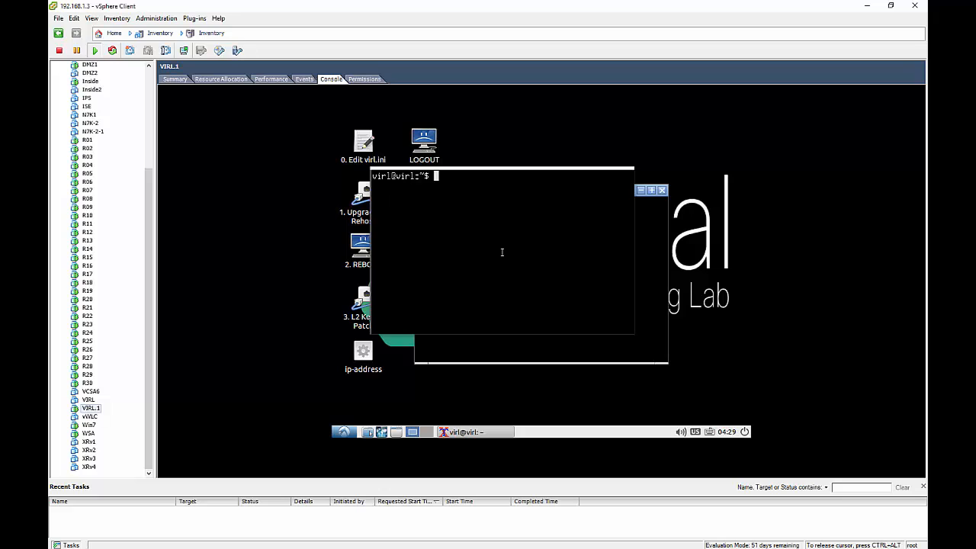
pyautogui.write('sudo apt-get remove')
pyautogui.press('BackSpace')
pyautogui.press('BackSpace')
pyautogui.write('ve -y ')
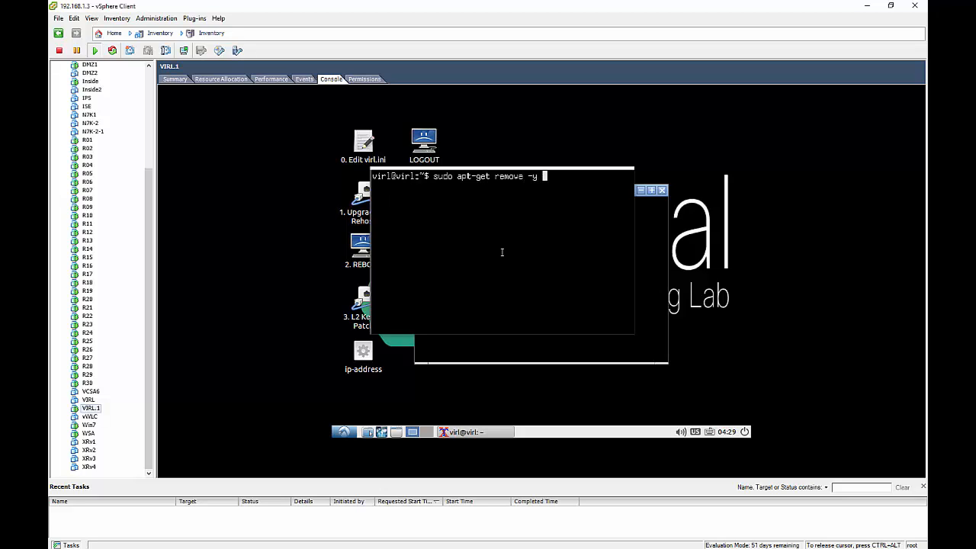
pyautogui.write('openssh-server')
pyautogui.press('Return')
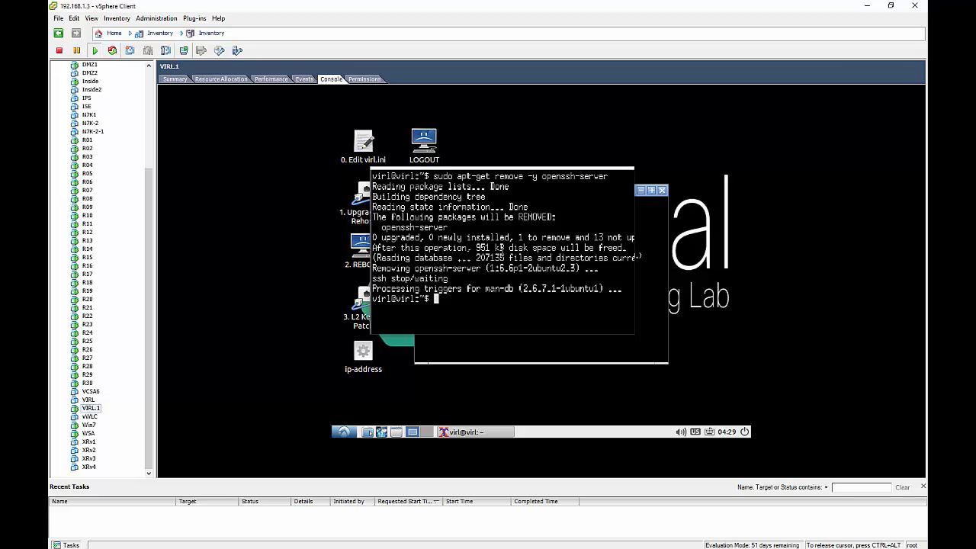
# Run sudo apt-get install -y openssh-server, then check KVM acceleration with sudo kvm-ok.
pyautogui.press('Up')
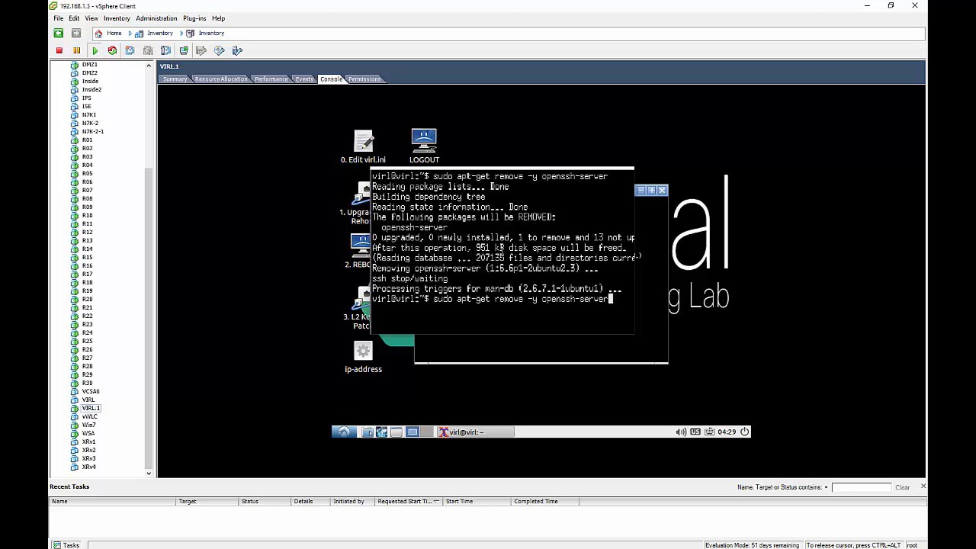
pyautogui.press('Left')
pyautogui.press('Left')
pyautogui.press('Left')
pyautogui.press('Left')
pyautogui.press('Left')
pyautogui.press('Left')
pyautogui.press('Left')
pyautogui.press('Left')
pyautogui.press('Left')
pyautogui.press('Left')
pyautogui.press('Left')
pyautogui.press('Left')
pyautogui.press('Left')
pyautogui.press('Left')
pyautogui.press('Left')
pyautogui.press('Left')
pyautogui.press('Left')
pyautogui.press('Left')
pyautogui.press('Left')
pyautogui.press('Right')
pyautogui.press('BackSpace')
pyautogui.press('BackSpace')
pyautogui.press('BackSpace')
pyautogui.press('BackSpace')
pyautogui.press('BackSpace')
pyautogui.press('BackSpace')
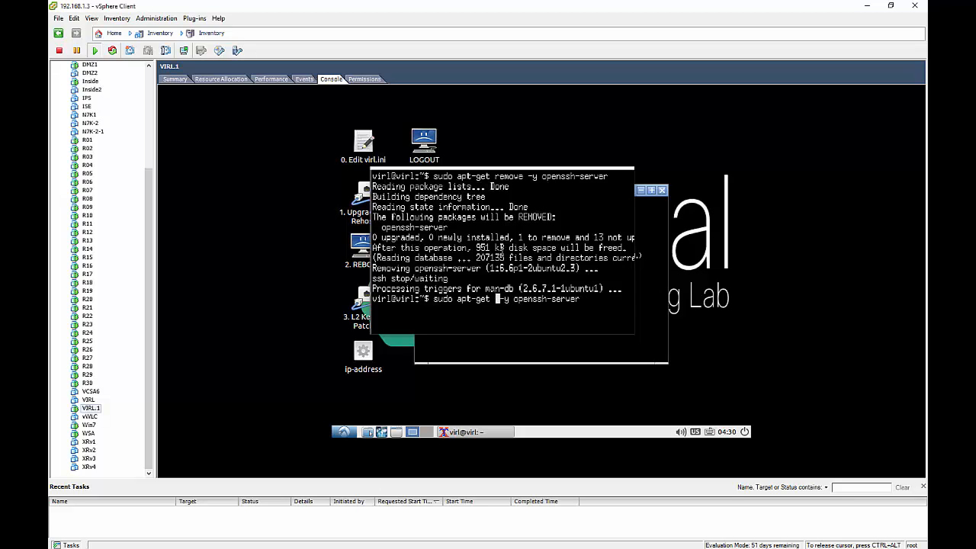
pyautogui.write('install')
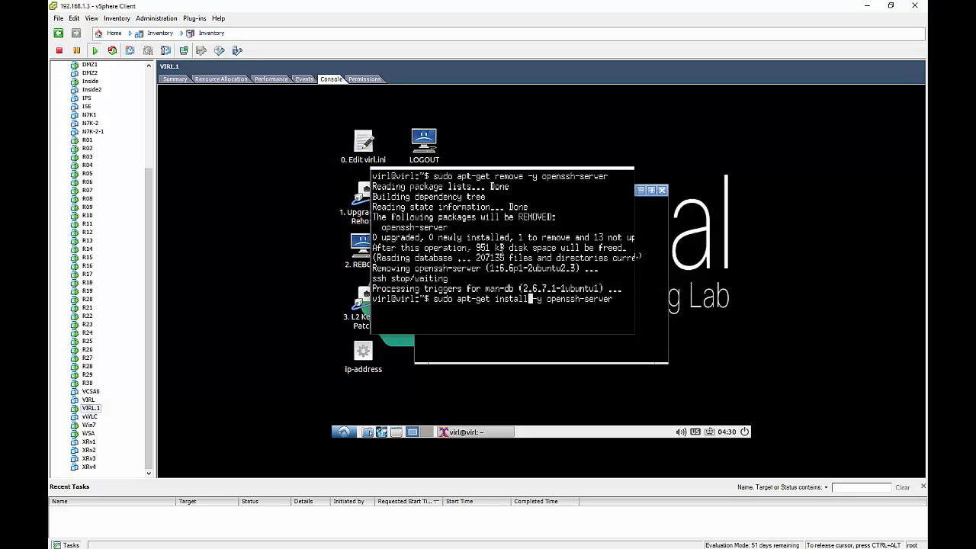
pyautogui.press('Return')
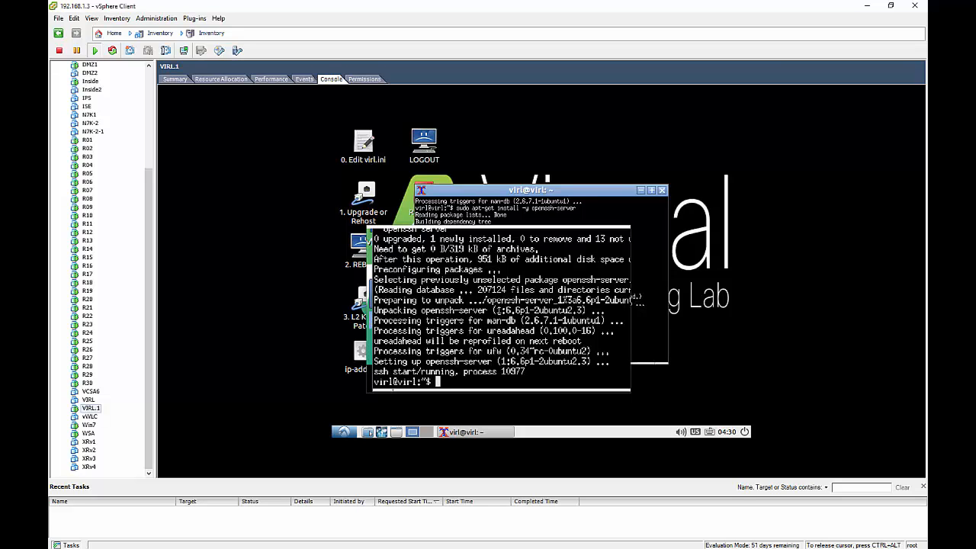
pyautogui.write('sudo kvm-ok')
pyautogui.press('Return')
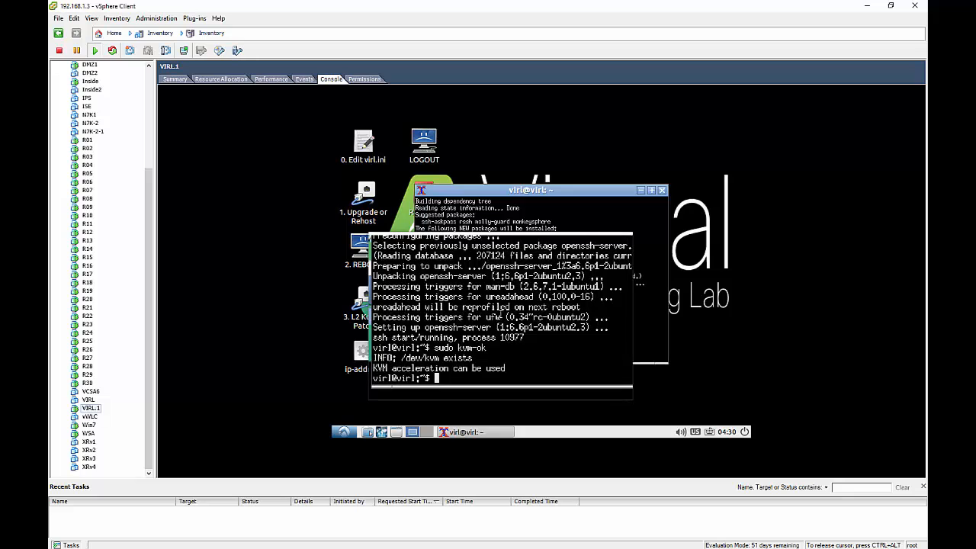
pyautogui.write('p')
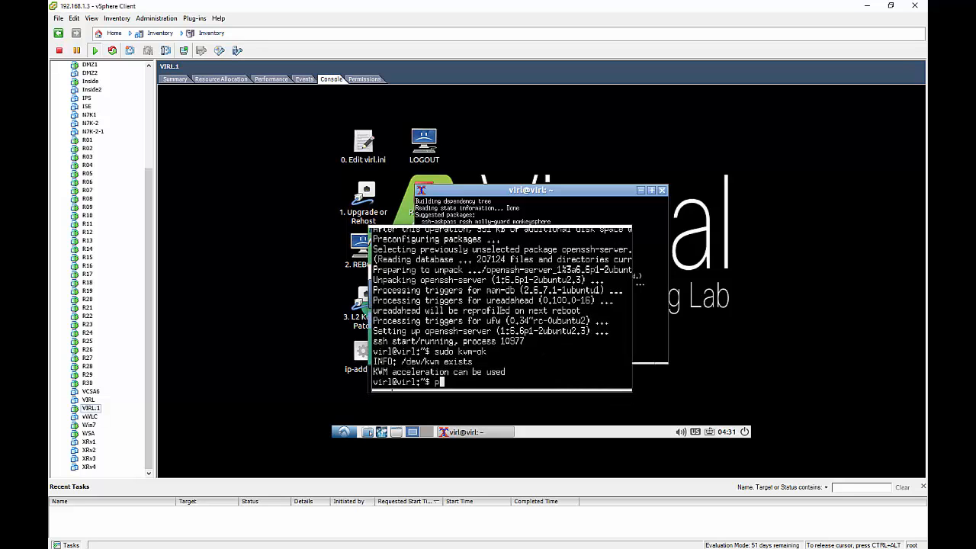
pyautogui.write('ing -c 4 www.cisco.com')
pyautogui.press('Return')
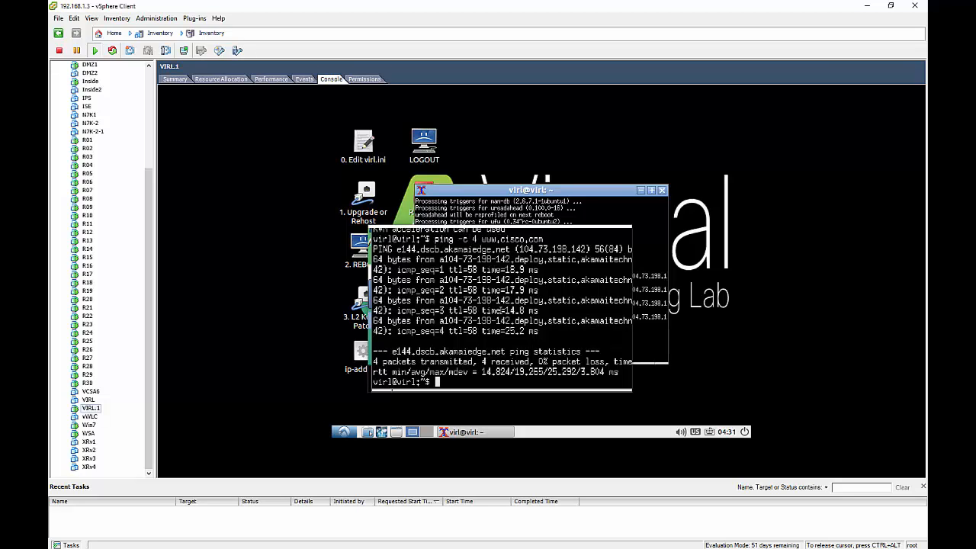
pyautogui.write('curl http://curltools.com/ge')
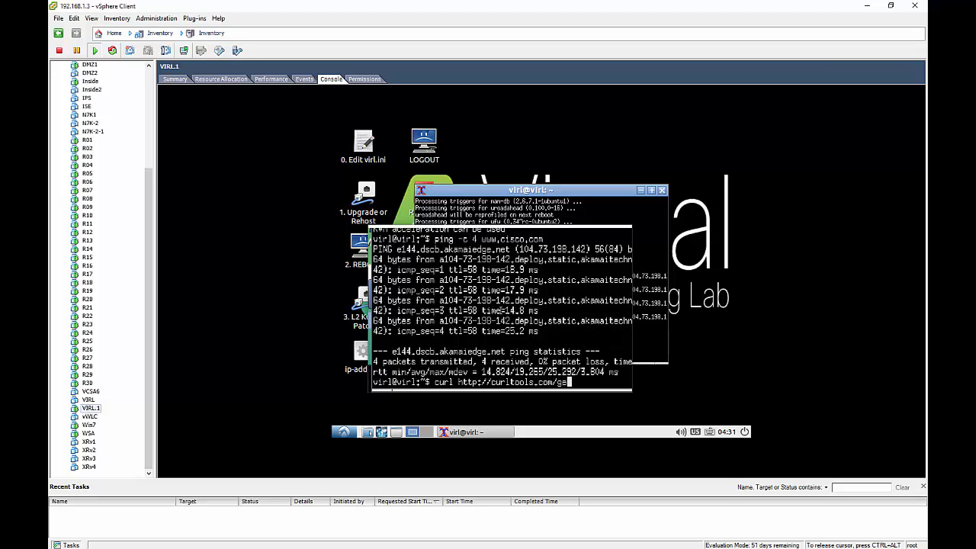
pyautogui.write('t-ip')
pyautogui.hotkey('ctrl', 'alt')
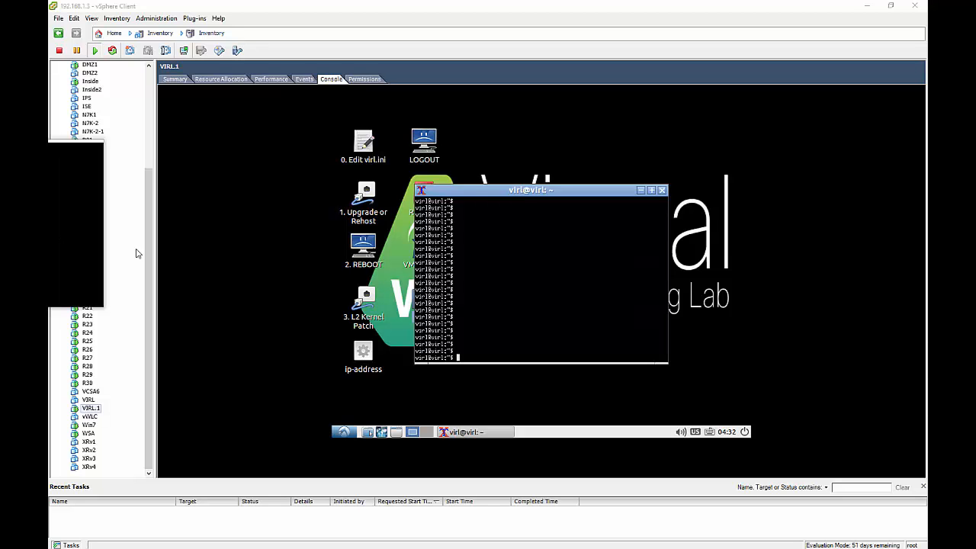
pyautogui.click(500, 312)
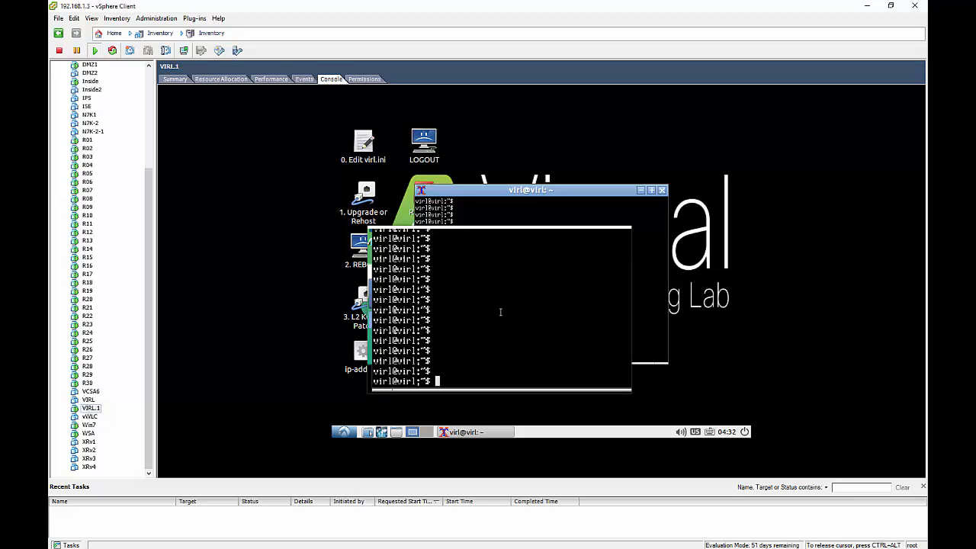
# Run sudo ntpq -p, highlight the synced peer's asterisk, and switch to the browser's VIRL guide.
pyautogui.write('sudo ntpq -p')
pyautogui.press('Return')
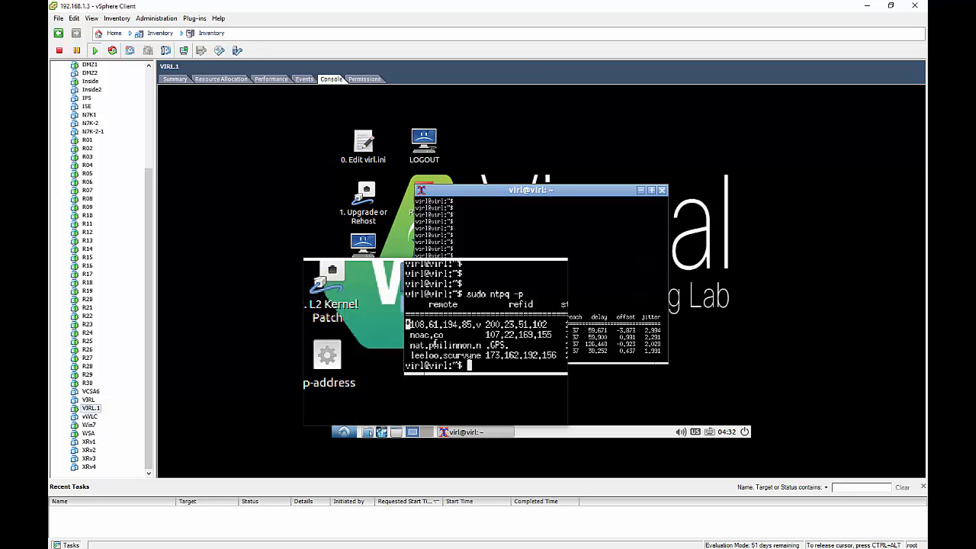
pyautogui.click(425, 335)
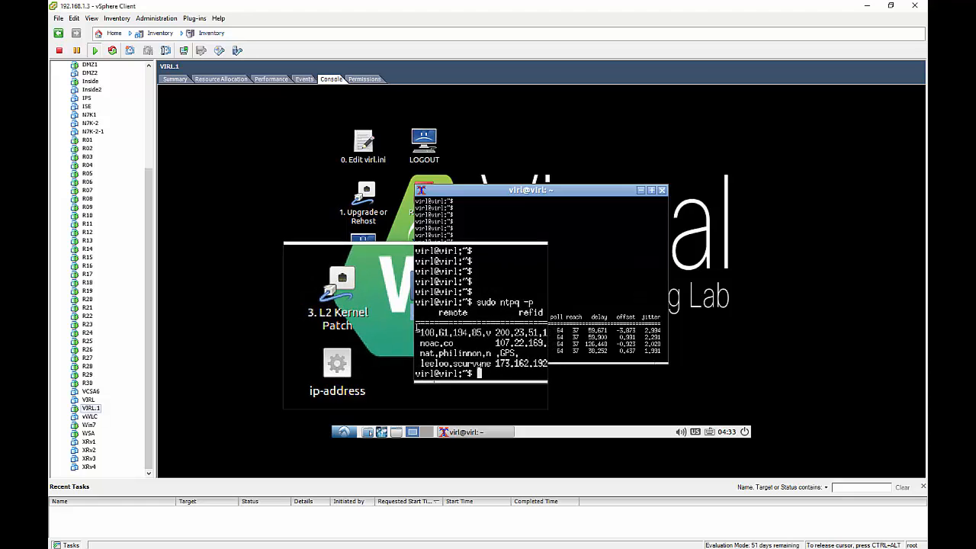
pyautogui.moveTo(417, 330); pyautogui.dragTo(420, 331)
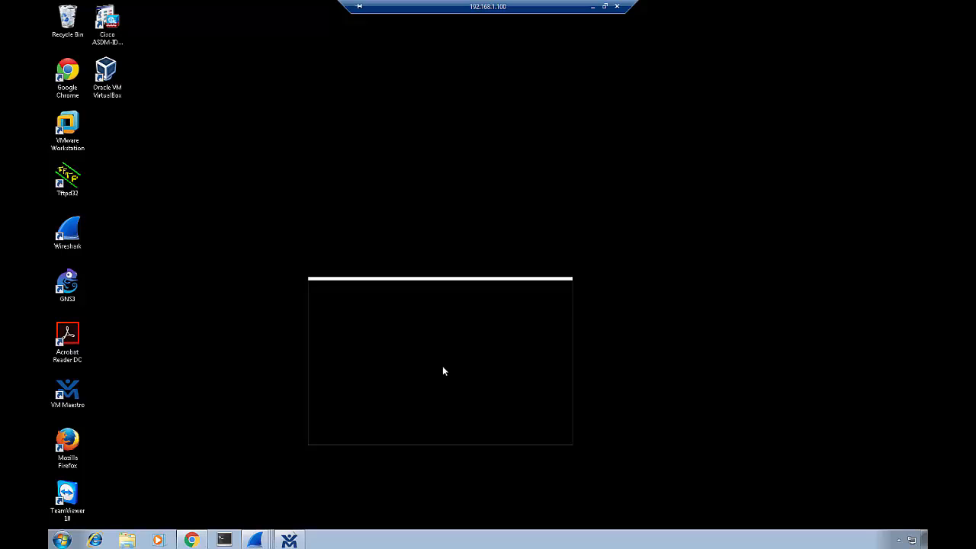
pyautogui.moveTo(442, 370); pyautogui.dragTo(233, 517)
pyautogui.click(192, 539)
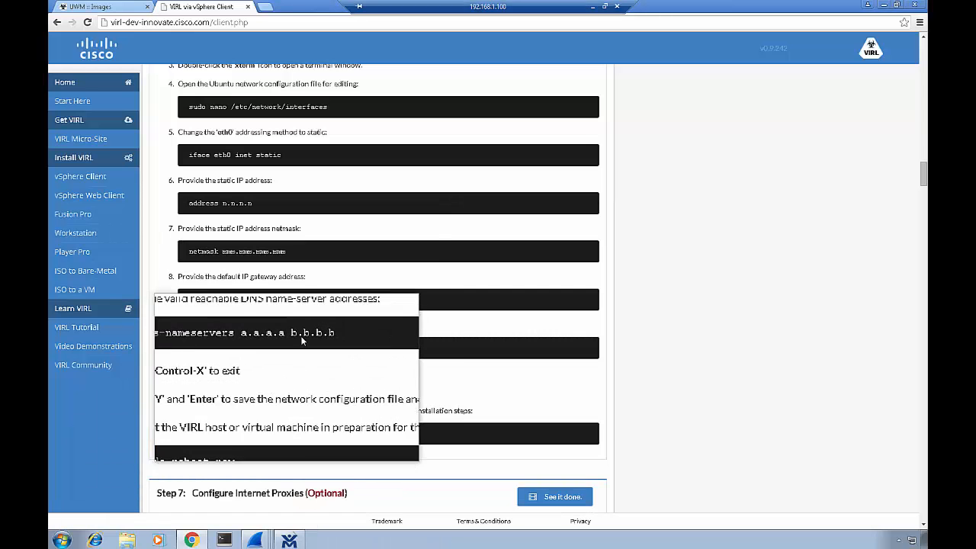
# From the UWM Images tab, expand VIRL Server and open Salt Configuration and Status.
pyautogui.click(90, 6)
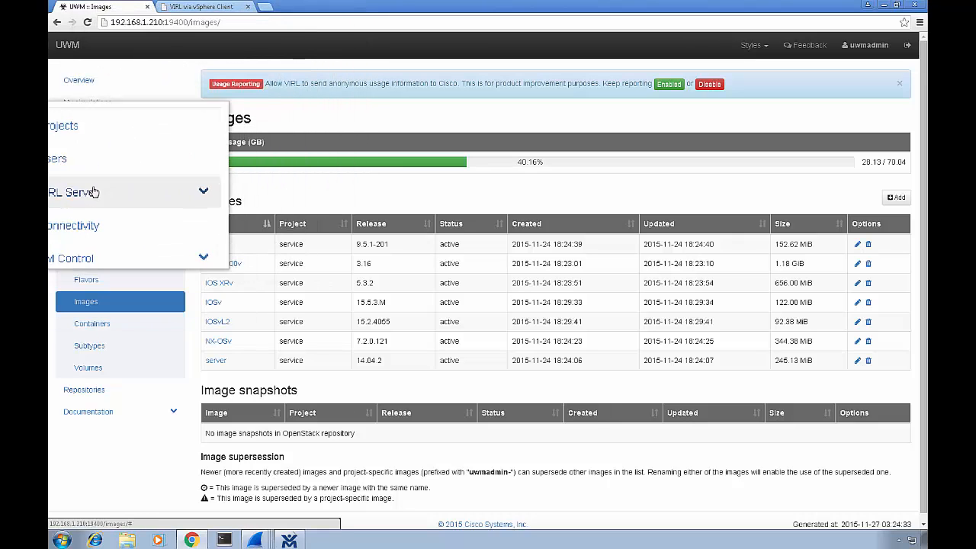
pyautogui.click(117, 196)
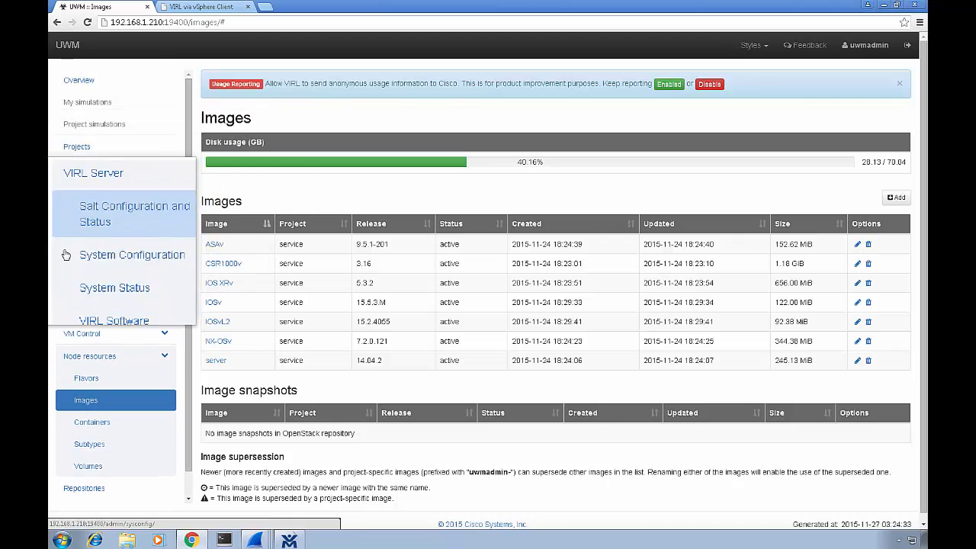
pyautogui.click(96, 222)
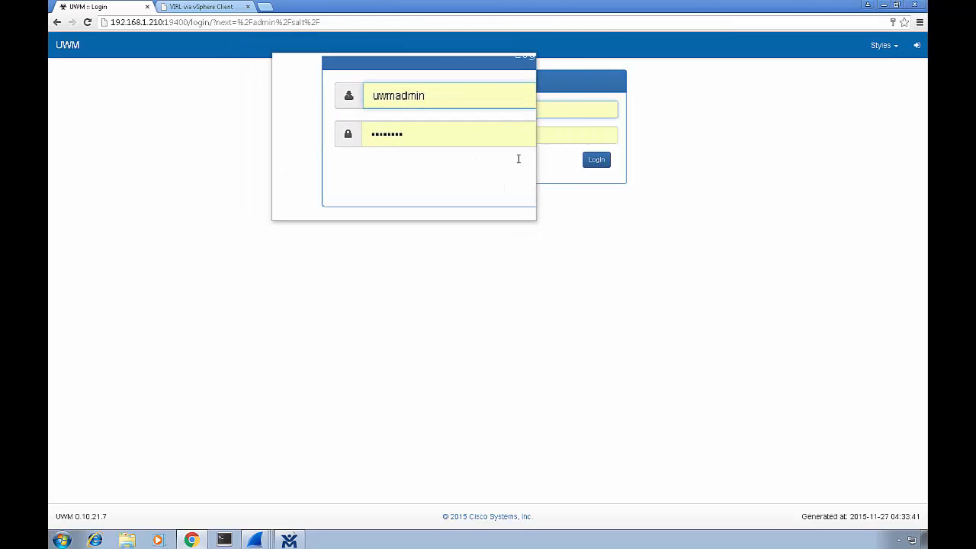
# Log in to UWM and open the Reset keys and ID form.
pyautogui.click(590, 162)
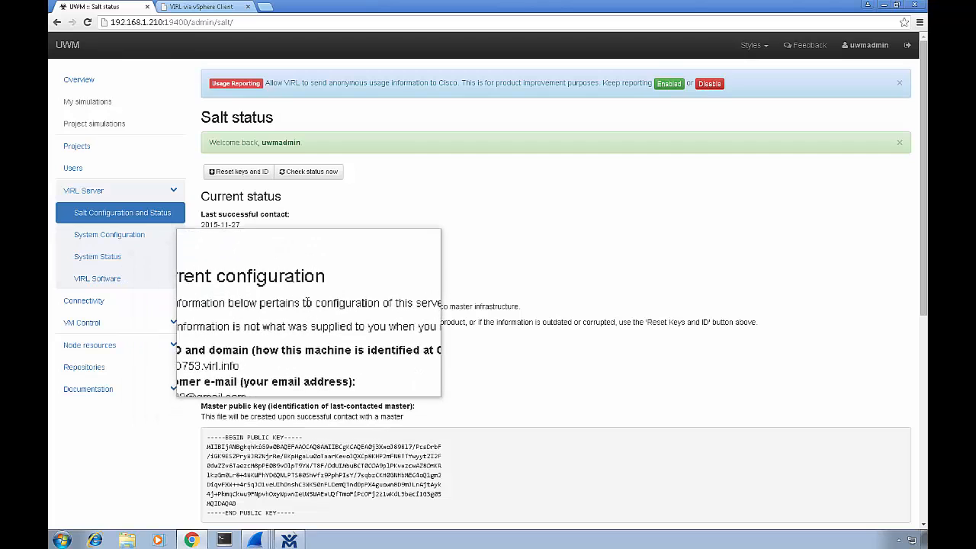
pyautogui.click(241, 179)
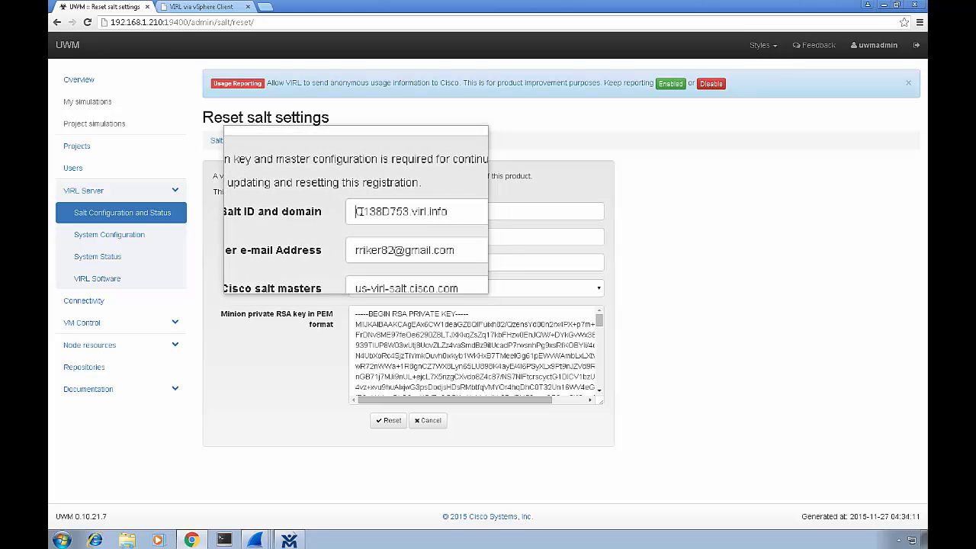
# Select the existing Salt ID value and leave it unchanged.
pyautogui.moveTo(355, 210); pyautogui.dragTo(472, 211)
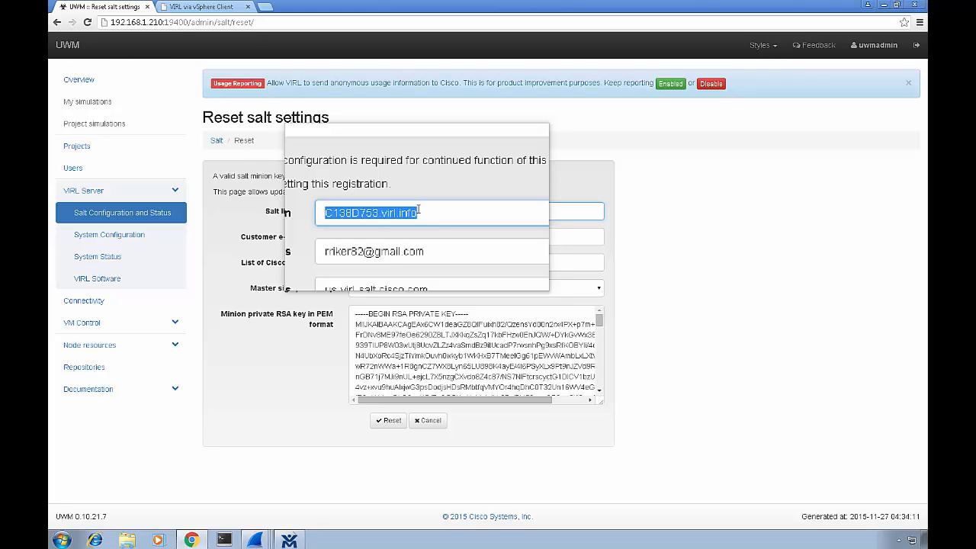
pyautogui.click(353, 227)
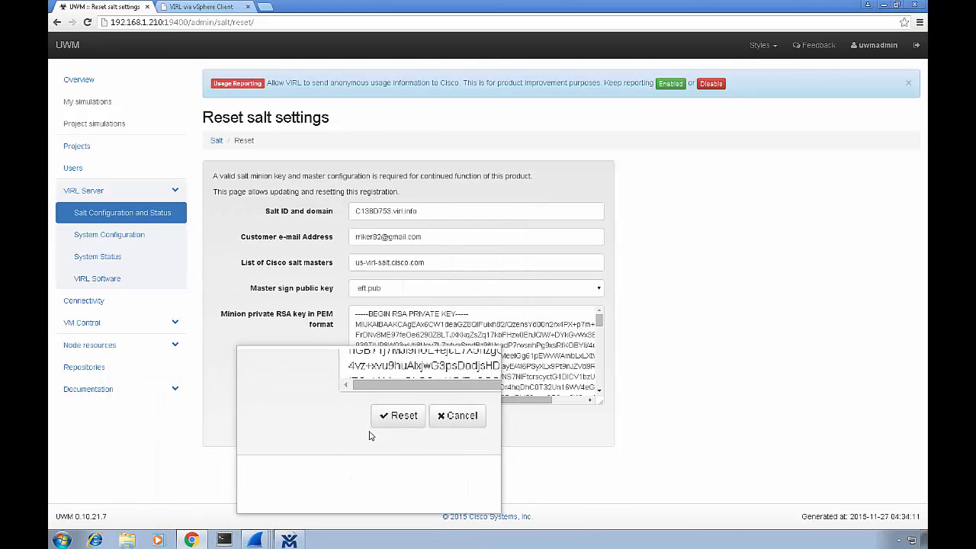
# Submit the salt settings reset, then use Check status now to refresh the master contact status.
pyautogui.click(381, 421)
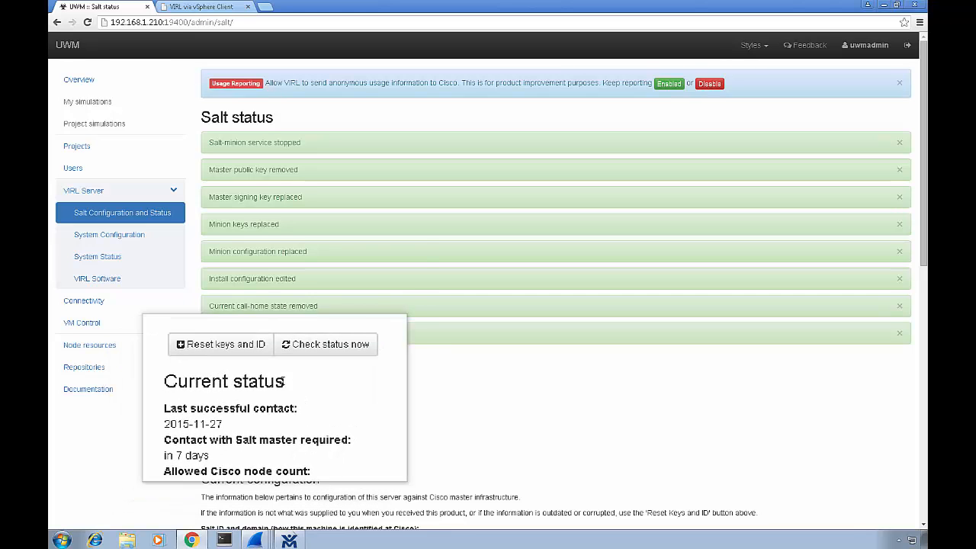
pyautogui.click(300, 370)
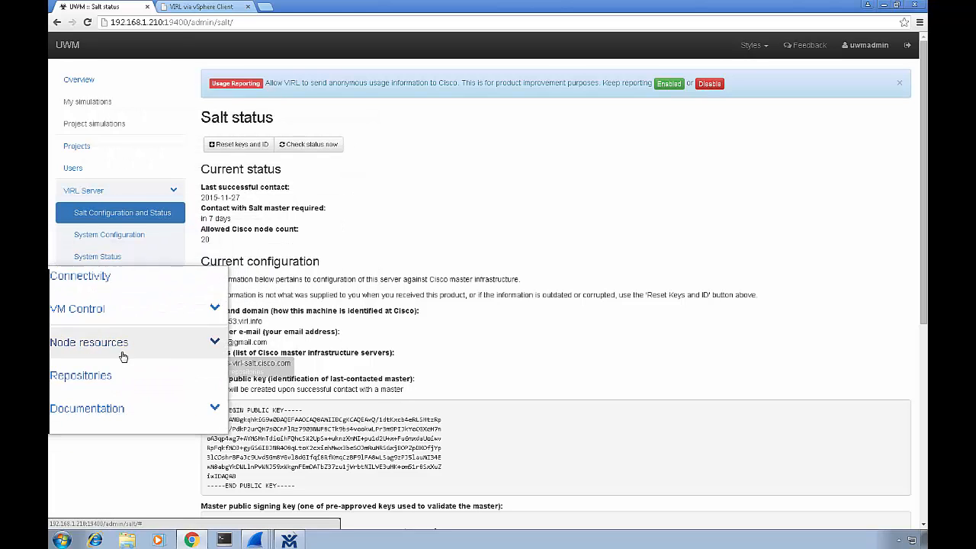
# Show the Images page under Node resources with the ASAv, CSR1000v and IOSv images.
pyautogui.click(175, 346)
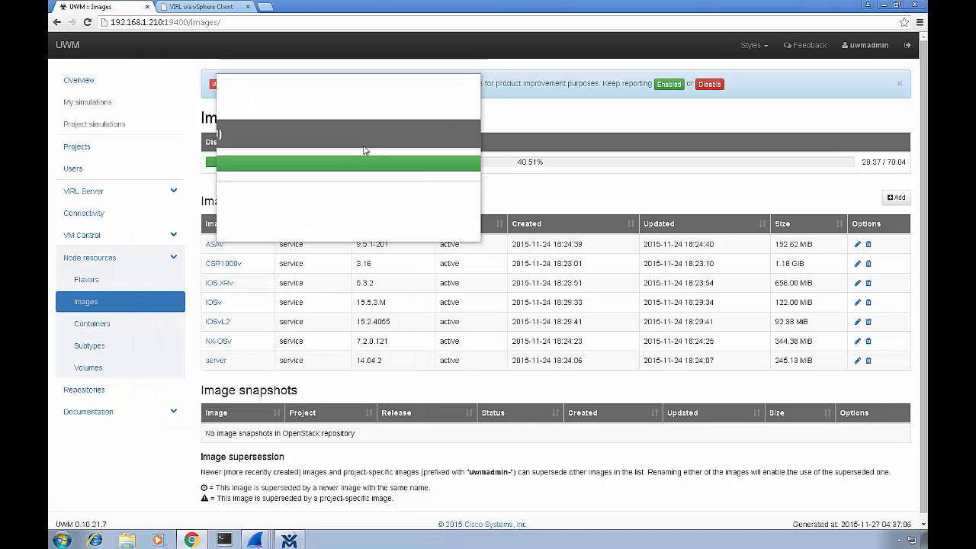
# Load the VIRL Server home page and go to 'VM Maestro Clients & Python Libraries' downloads.
pyautogui.click(281, 22)
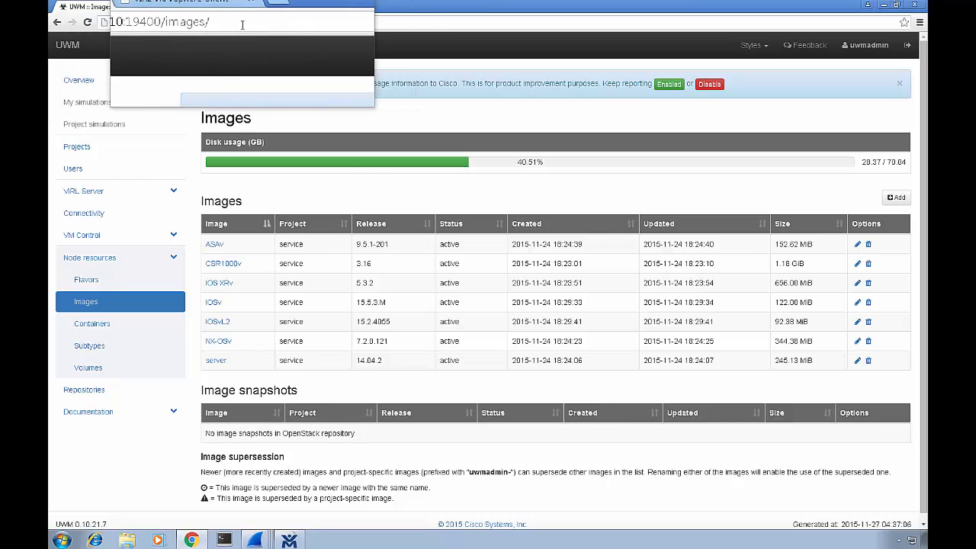
pyautogui.press('BackSpace')
pyautogui.press('BackSpace')
pyautogui.press('BackSpace')
pyautogui.press('BackSpace')
pyautogui.press('BackSpace')
pyautogui.press('BackSpace')
pyautogui.press('BackSpace')
pyautogui.press('BackSpace')
pyautogui.press('BackSpace')
pyautogui.press('BackSpace')
pyautogui.press('BackSpace')
pyautogui.press('BackSpace')
pyautogui.press('BackSpace')
pyautogui.press('BackSpace')
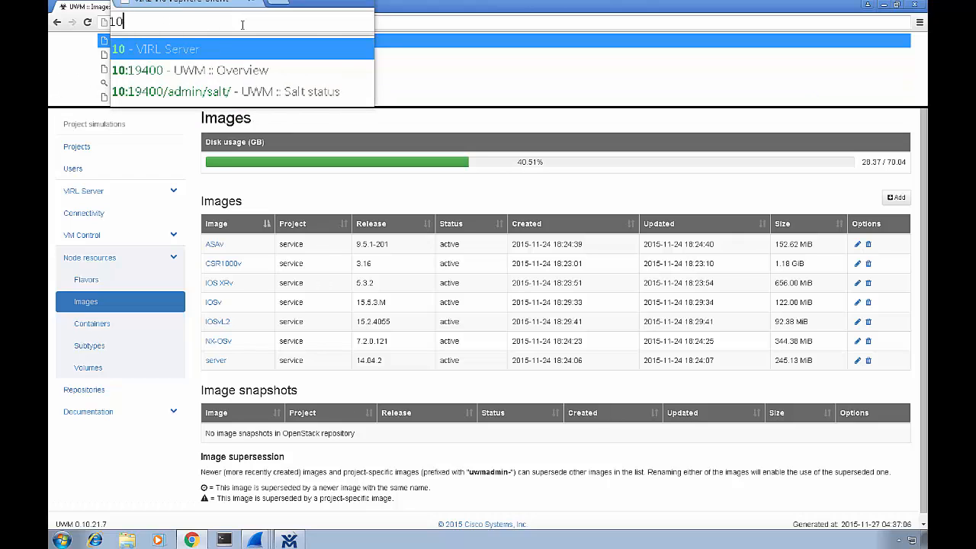
pyautogui.press('Return')
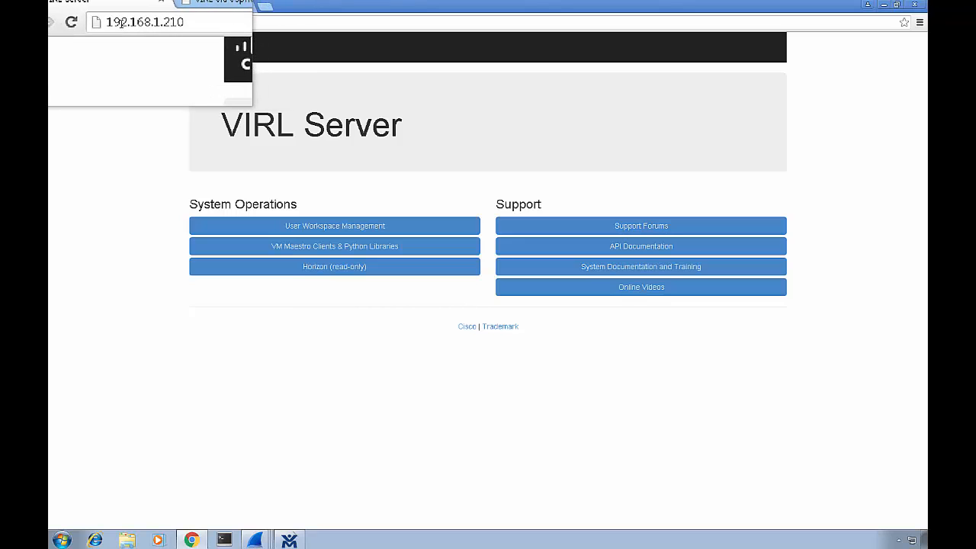
pyautogui.click(323, 248)
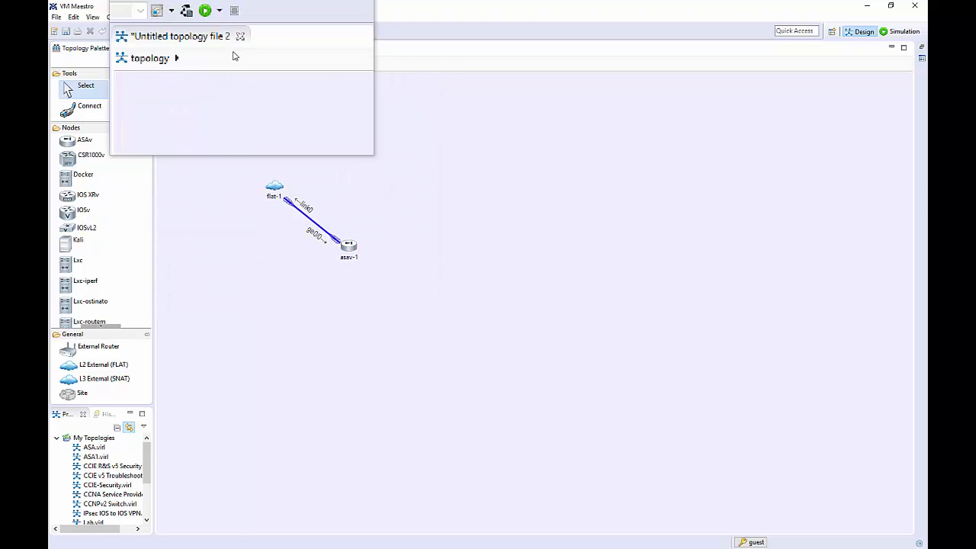
# Save the topology as topology1.virl and launch its simulation, postponing the Windows update prompt.
pyautogui.click(219, 31)
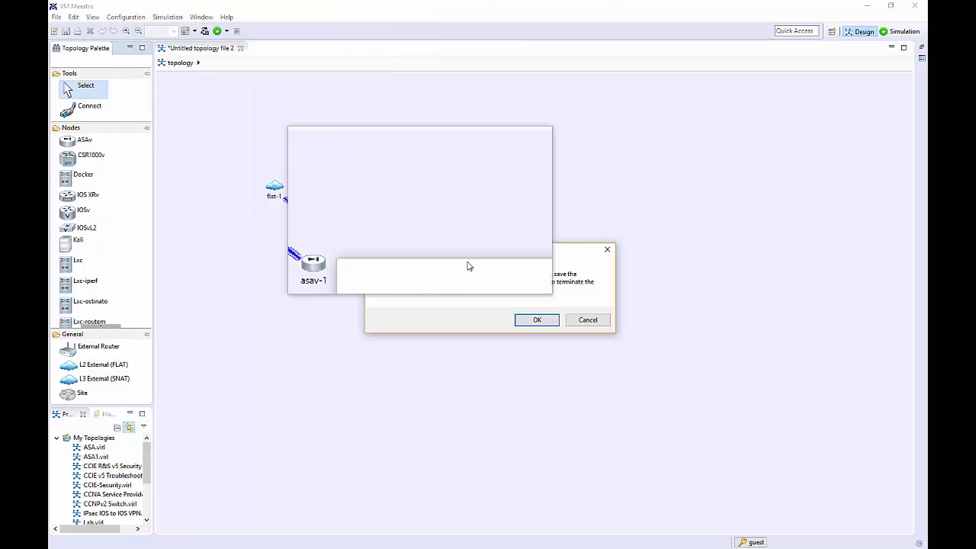
pyautogui.click(537, 319)
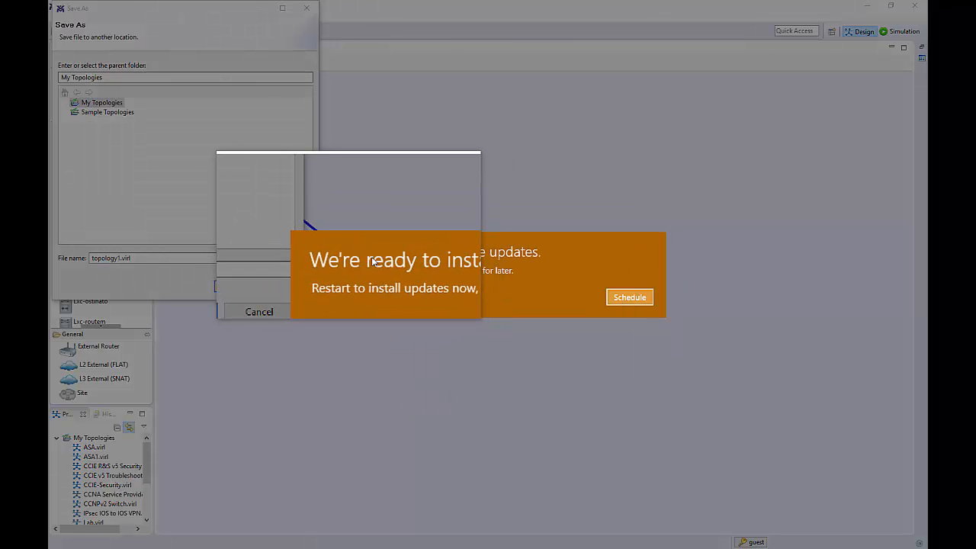
pyautogui.click(621, 299)
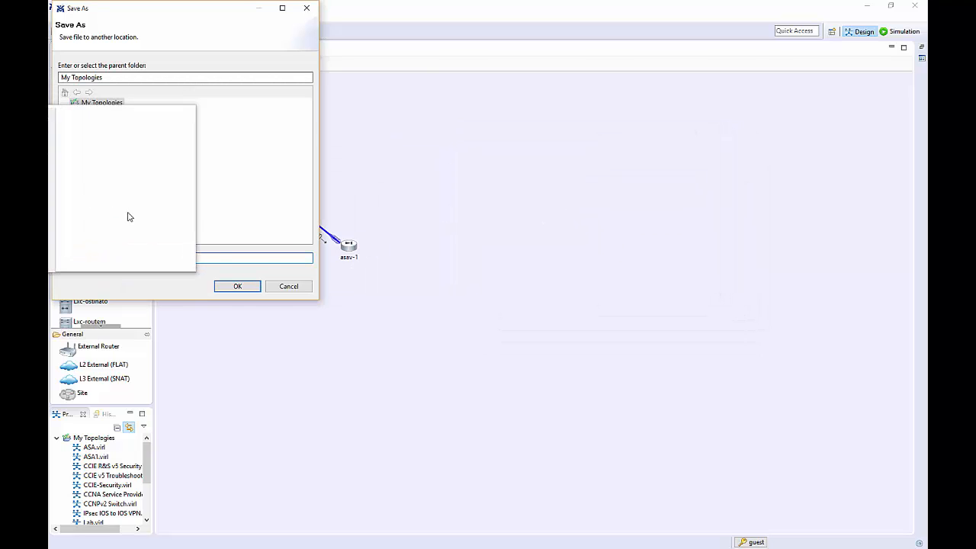
pyautogui.click(234, 290)
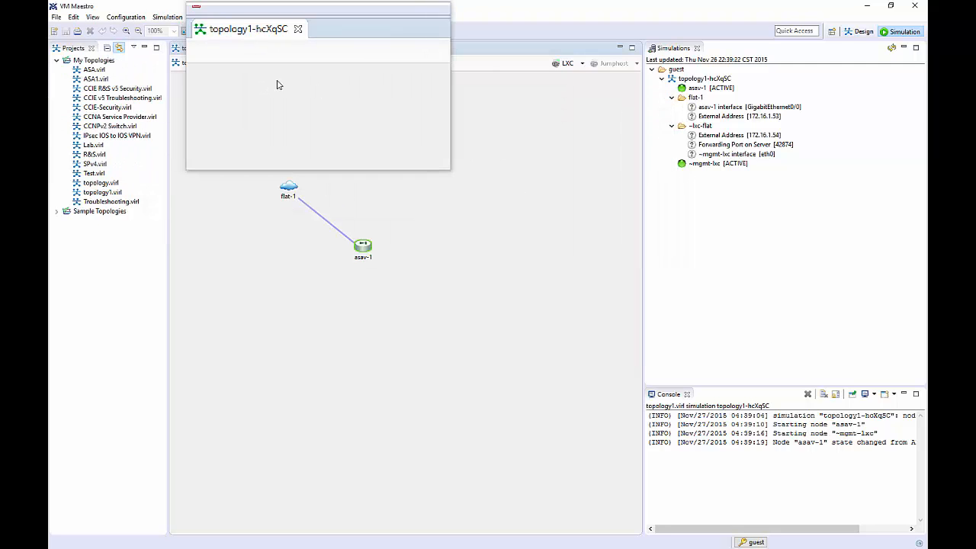
# Open File > Preferences at the Web Services page listing the 192.168.1.210:19399 services.
pyautogui.click(59, 22)
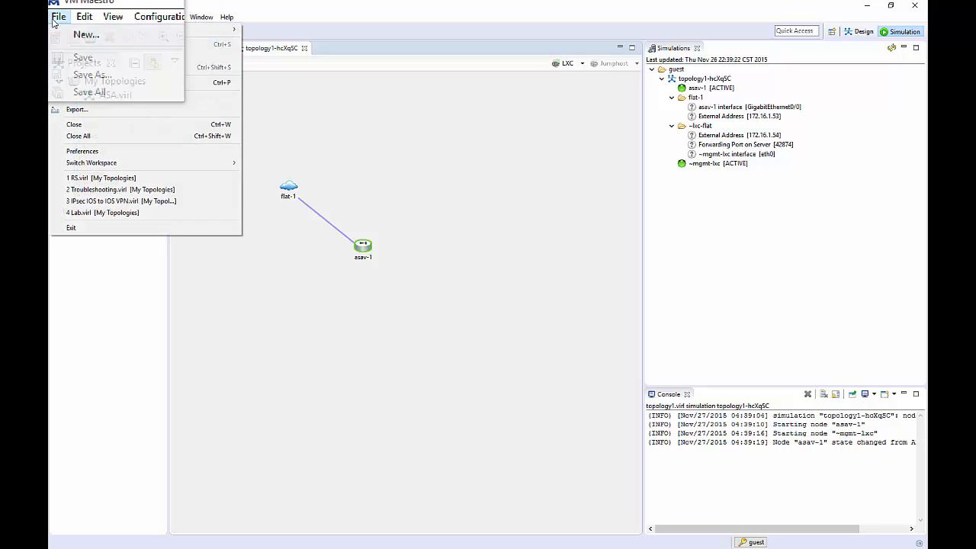
pyautogui.click(72, 152)
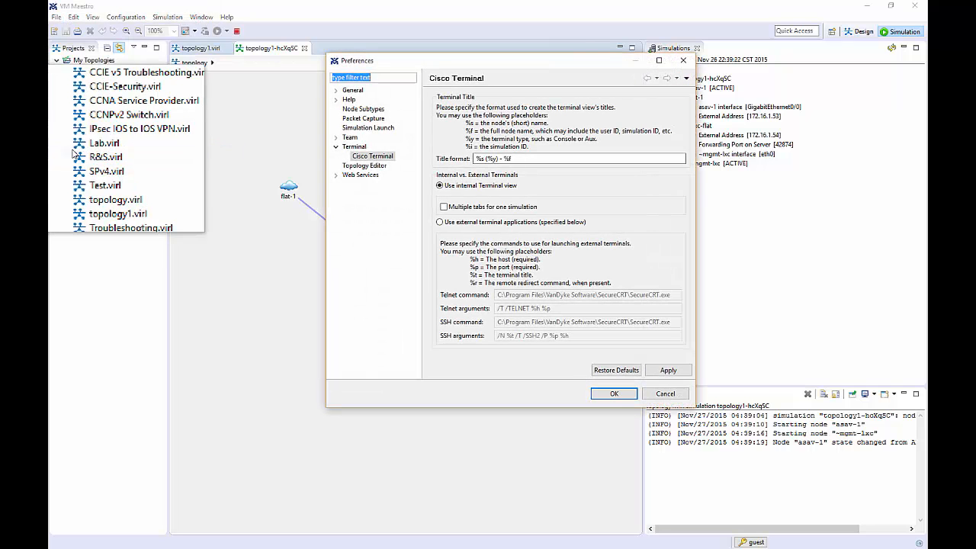
pyautogui.click(337, 176)
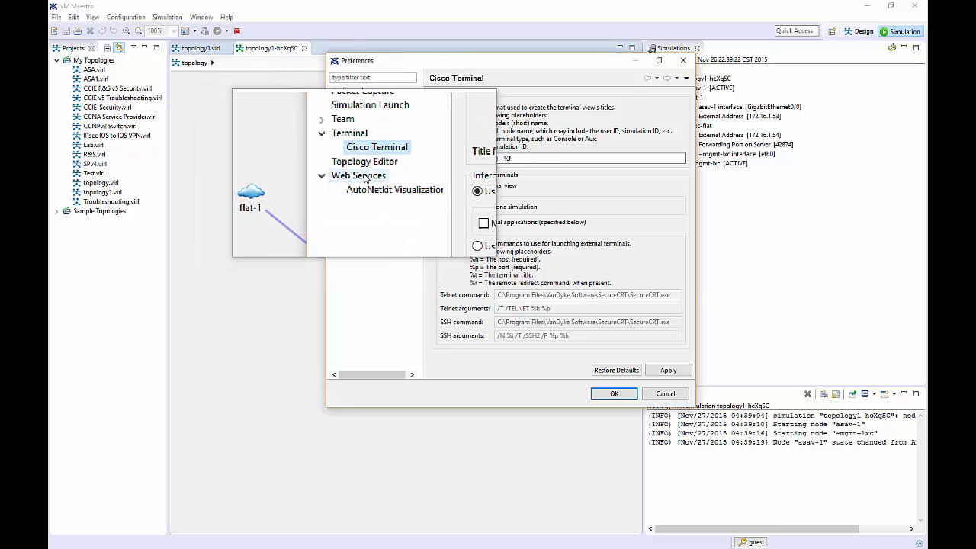
pyautogui.click(370, 175)
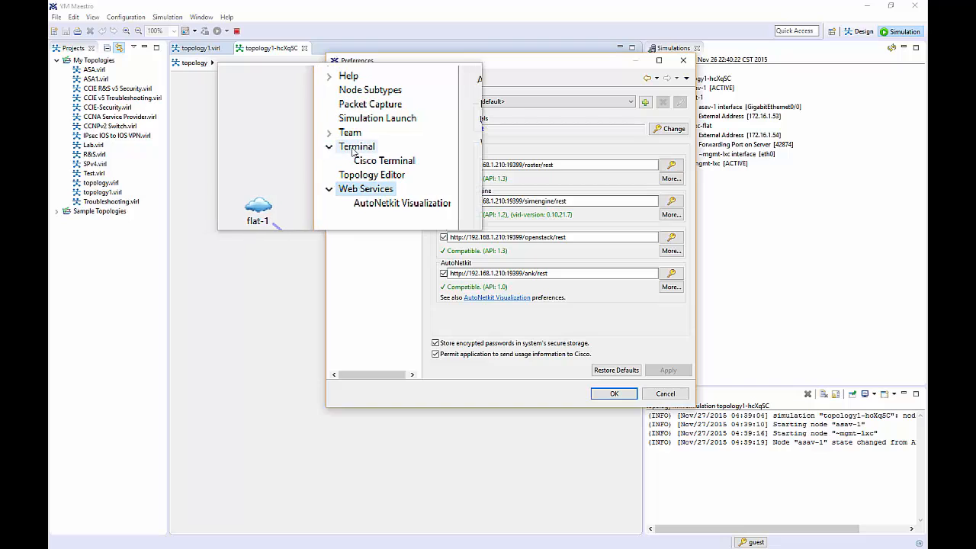
# Set Cisco Terminal preferences to 'Use external terminal applications' and apply them.
pyautogui.click(353, 148)
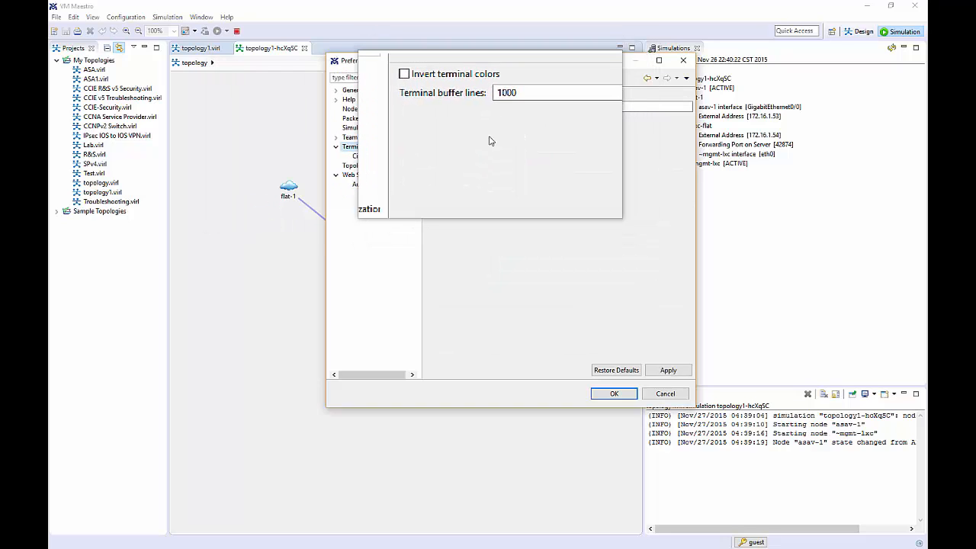
pyautogui.click(375, 160)
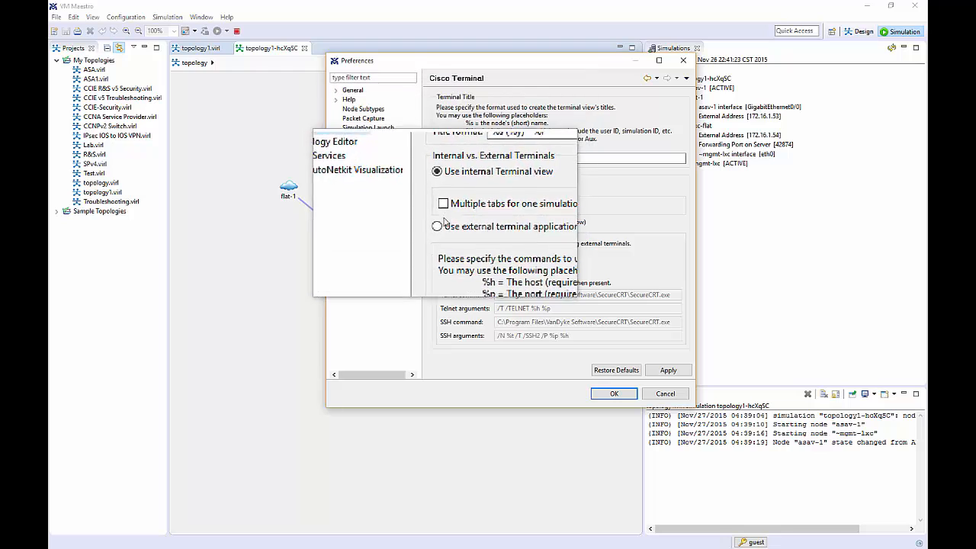
pyautogui.click(440, 223)
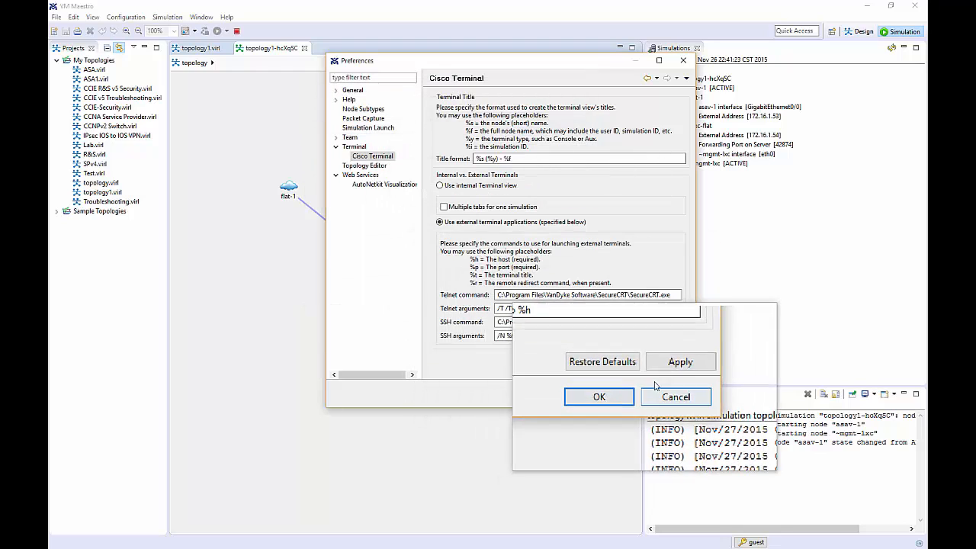
pyautogui.click(610, 394)
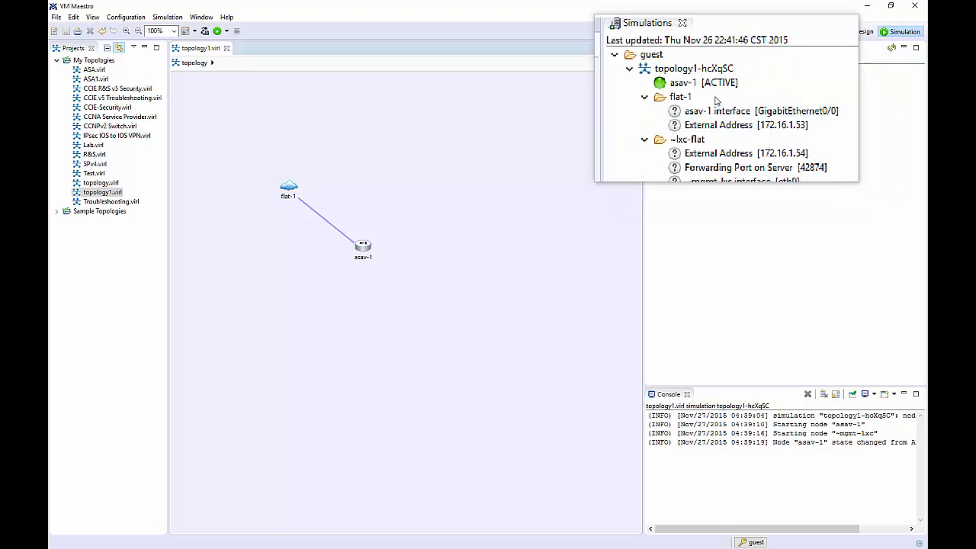
# Telnet to asav-1's console port and close the stale ASA1 and N7k1 SecureCRT sessions.
pyautogui.rightClick(708, 93)
pyautogui.moveTo(785, 113)
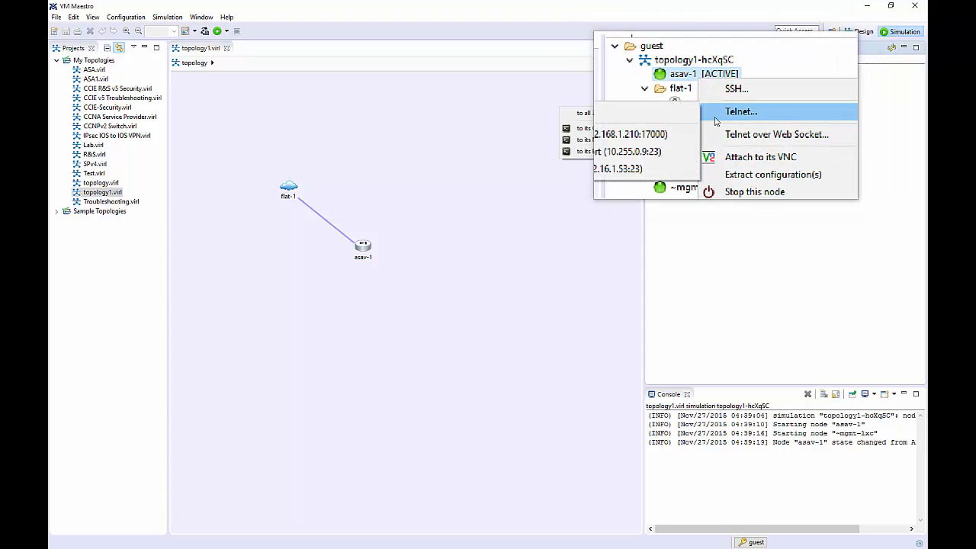
pyautogui.click(632, 125)
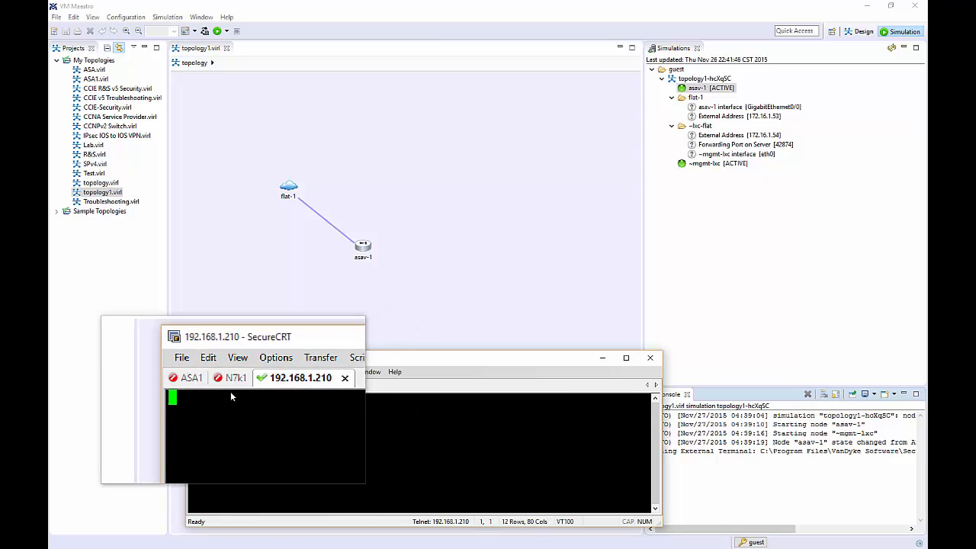
pyautogui.click(221, 385)
pyautogui.click(223, 386)
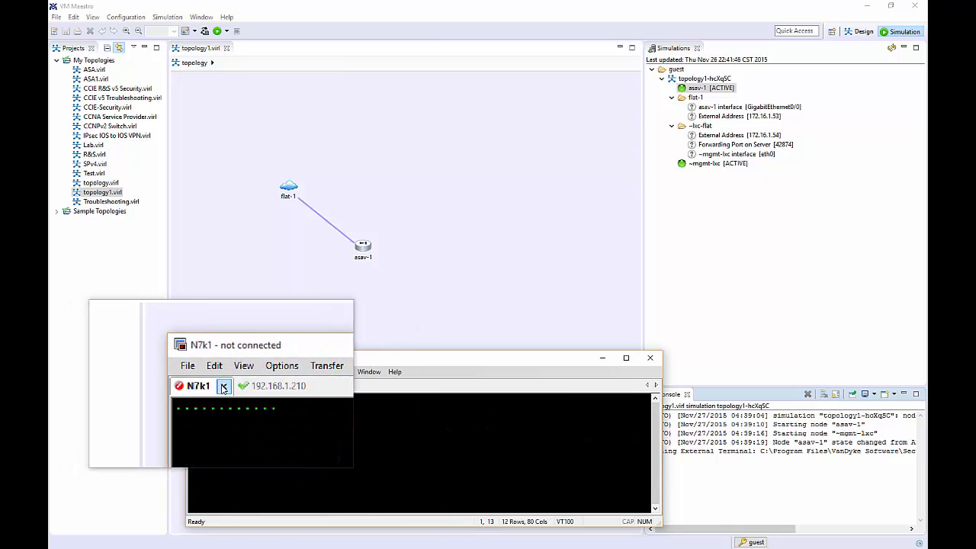
pyautogui.click(223, 387)
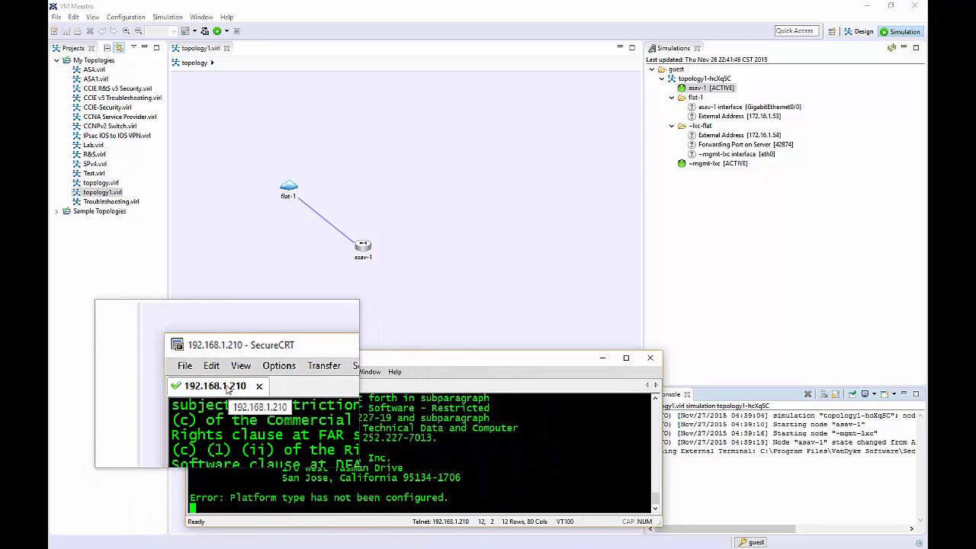
# Rename the new session tab to ASA1 and reposition its terminal window.
pyautogui.rightClick(227, 389)
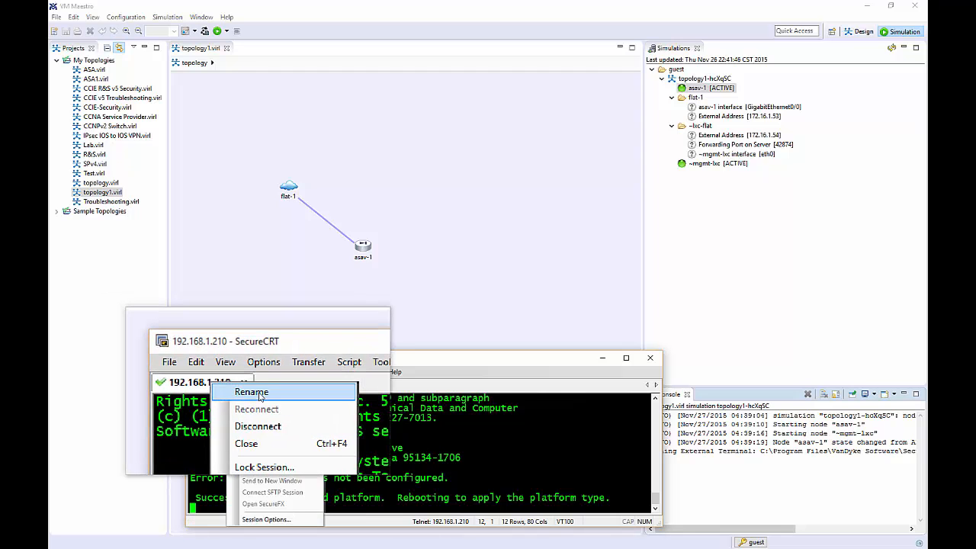
pyautogui.click(258, 394)
pyautogui.write('ASA 1')
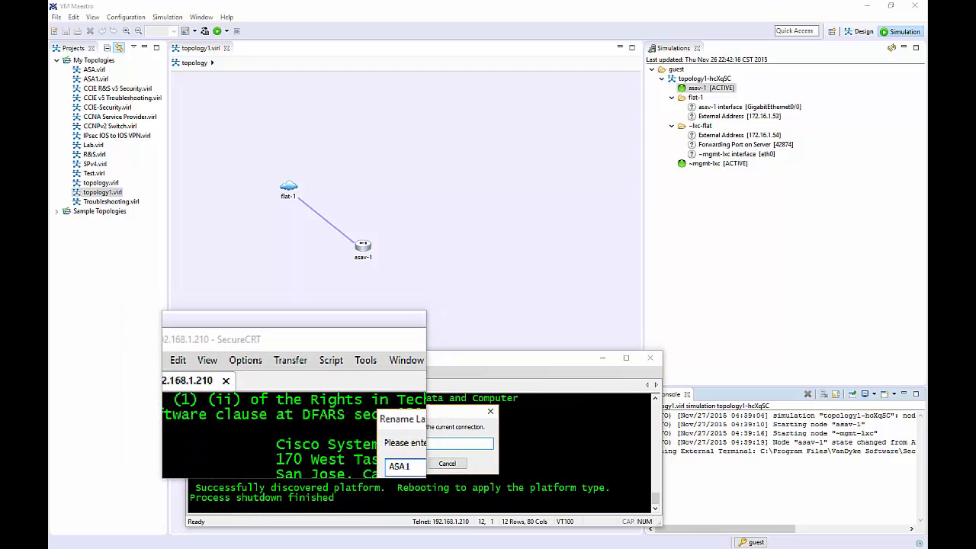
pyautogui.press('Return')
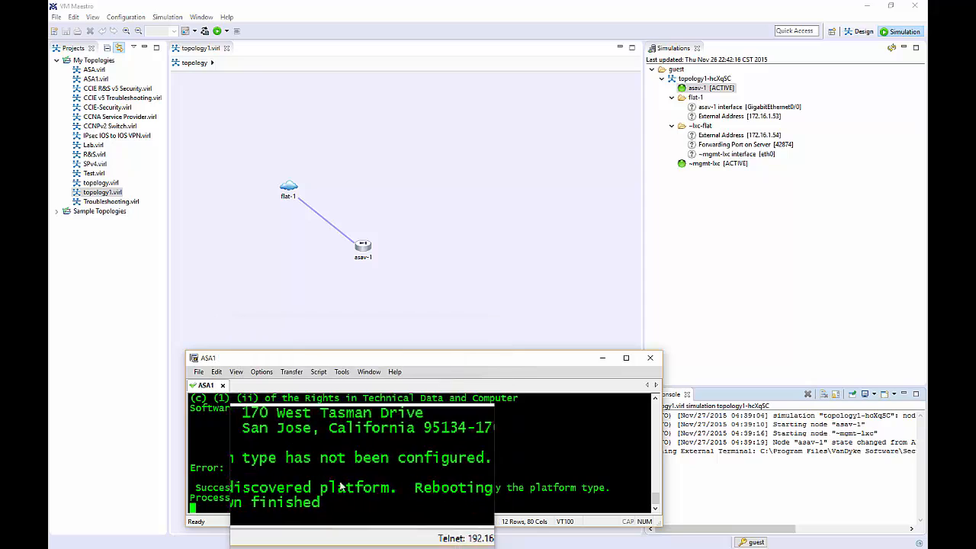
pyautogui.moveTo(298, 362); pyautogui.dragTo(326, 258)
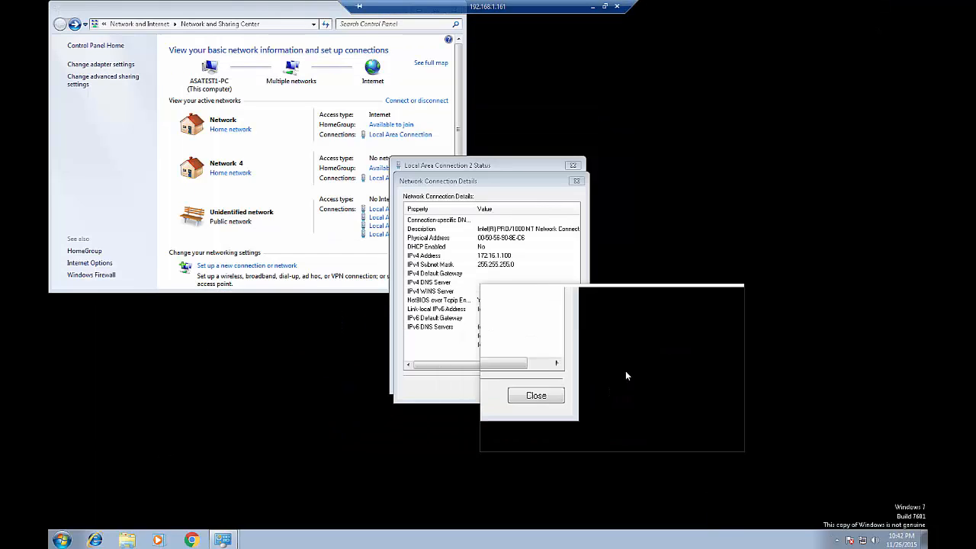
# Close Local Area Connection 2's dialogs, then review and close Local Area Connection 7's details.
pyautogui.click(554, 385)
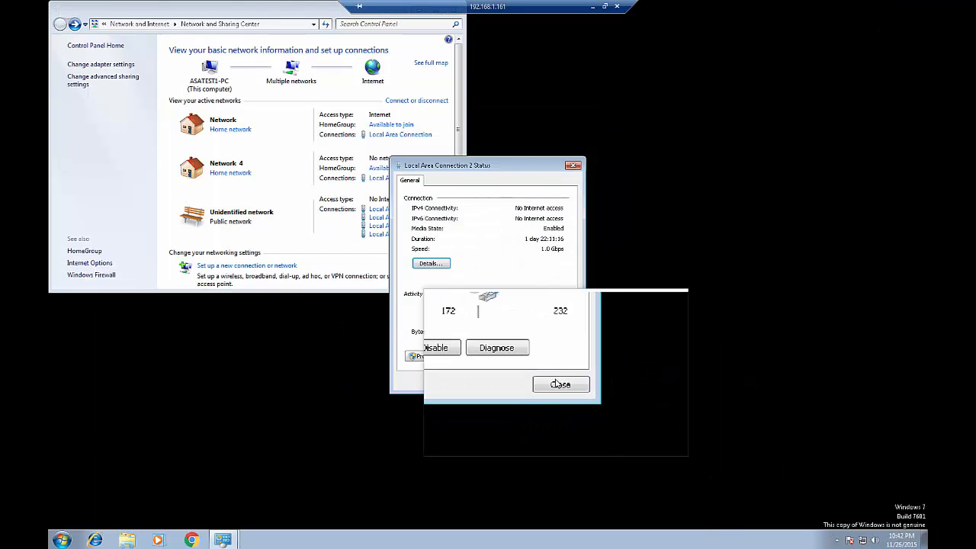
pyautogui.click(555, 384)
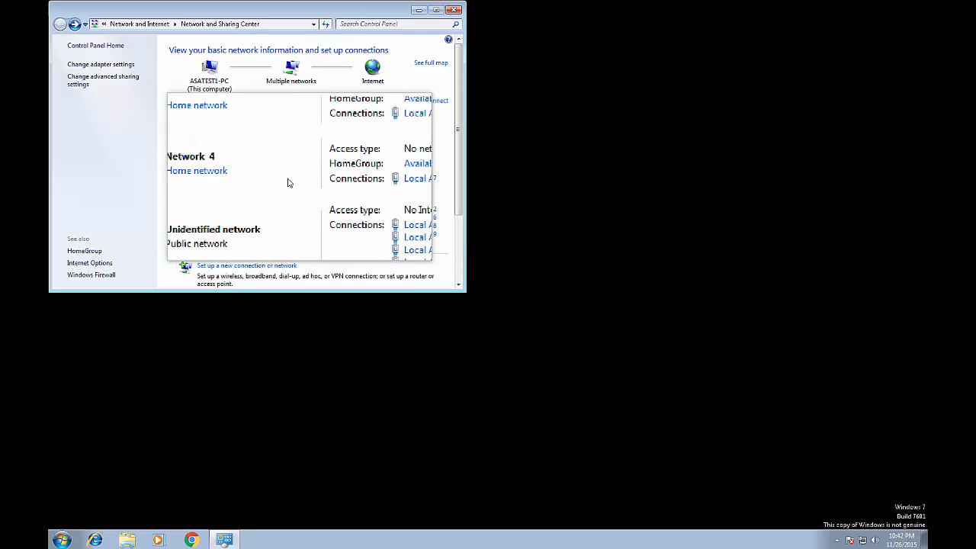
pyautogui.click(366, 182)
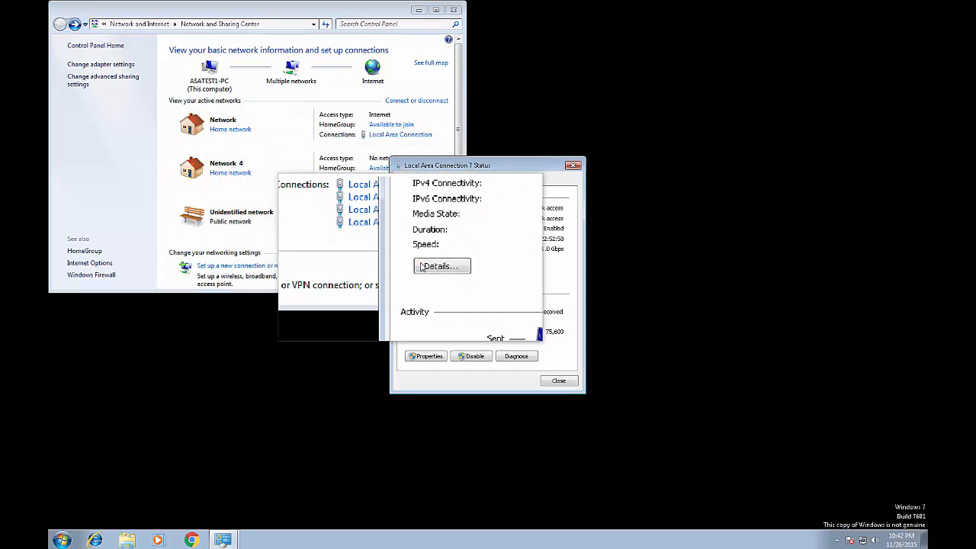
pyautogui.click(434, 267)
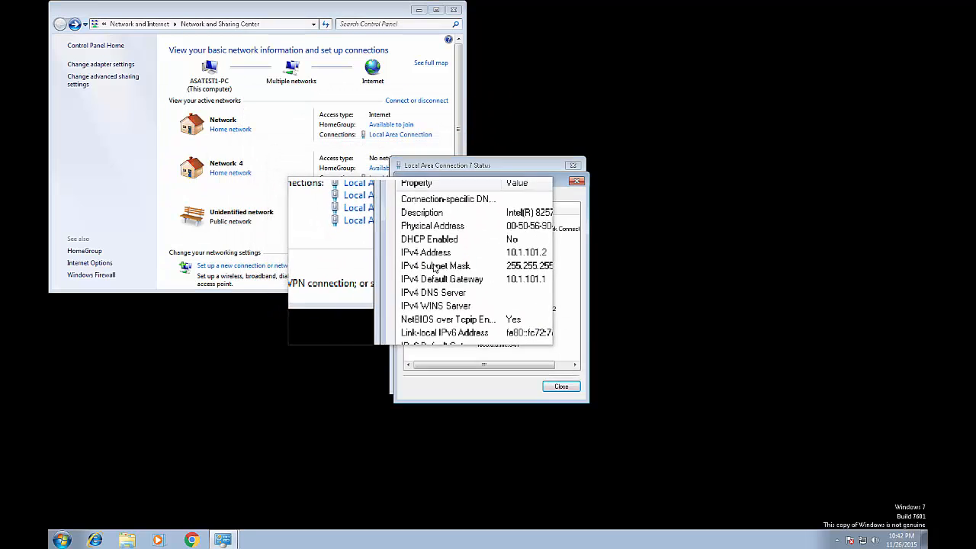
pyautogui.click(579, 179)
pyautogui.click(576, 166)
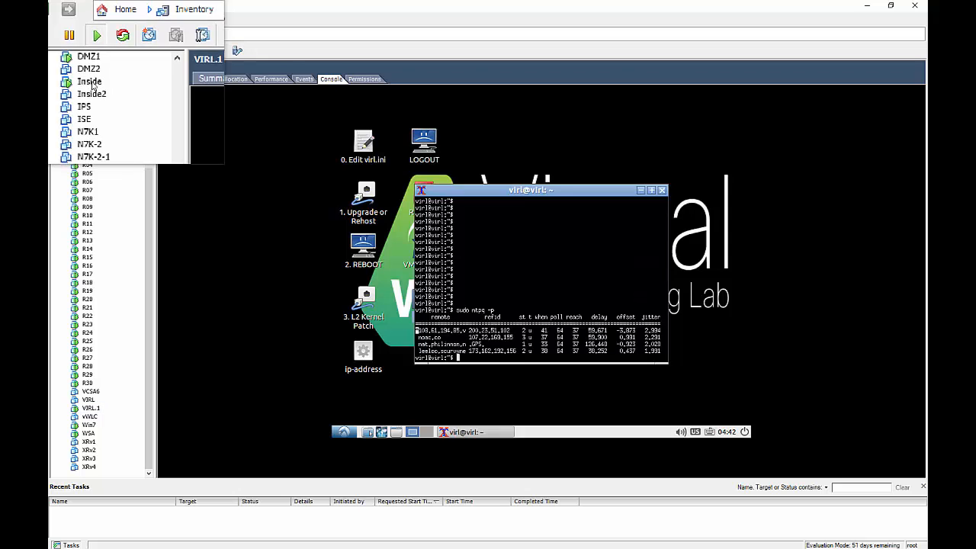
# Read Network adapter 2's MAC address in the Inside VM's settings, then close them.
pyautogui.click(91, 86)
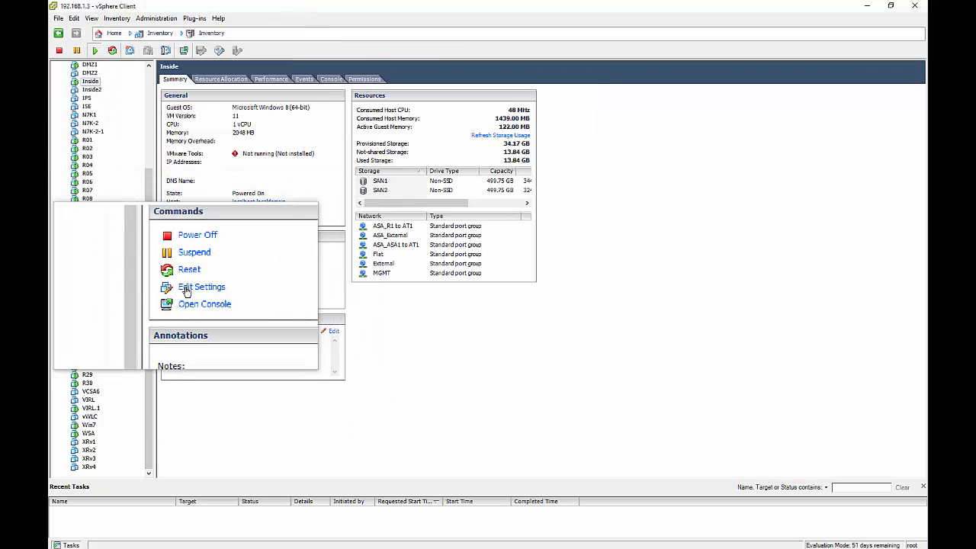
pyautogui.click(186, 289)
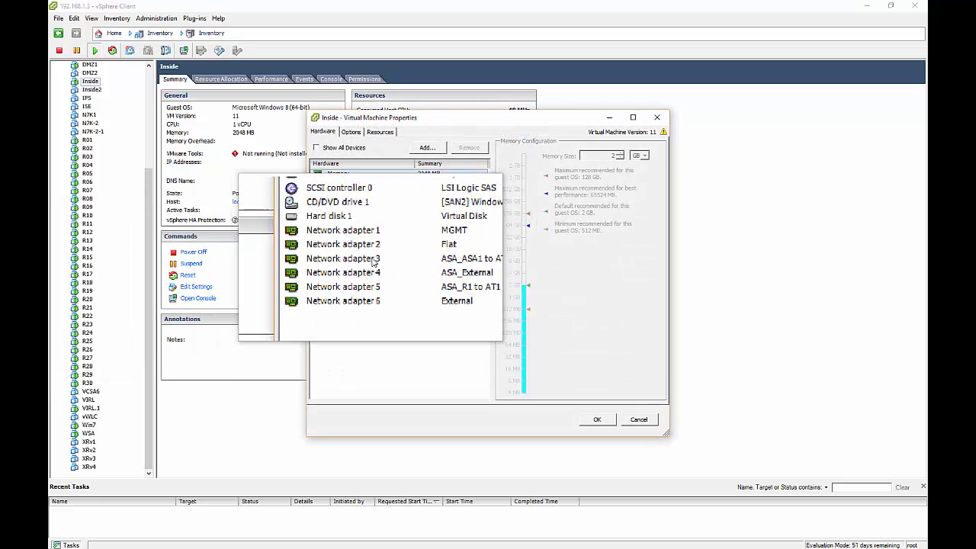
pyautogui.click(358, 248)
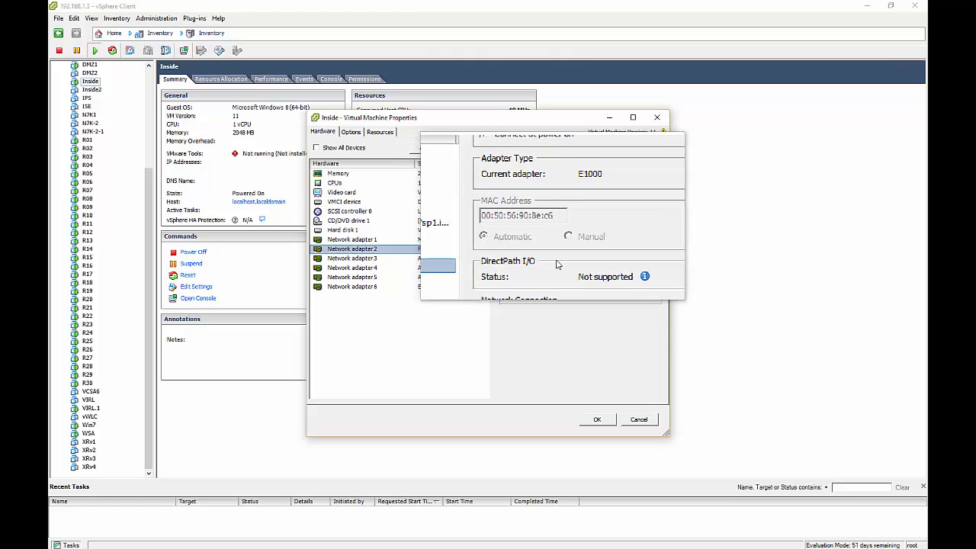
pyautogui.click(601, 422)
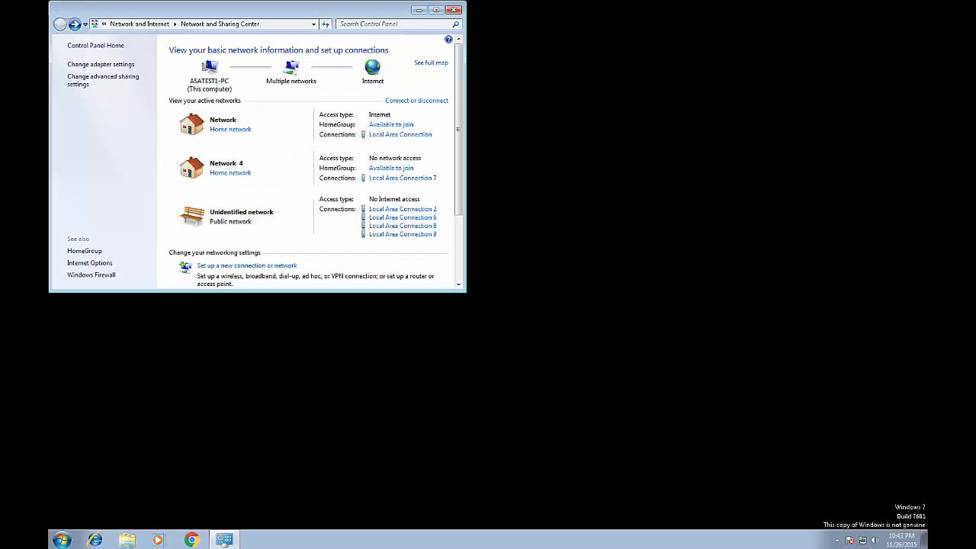
pyautogui.click(412, 210)
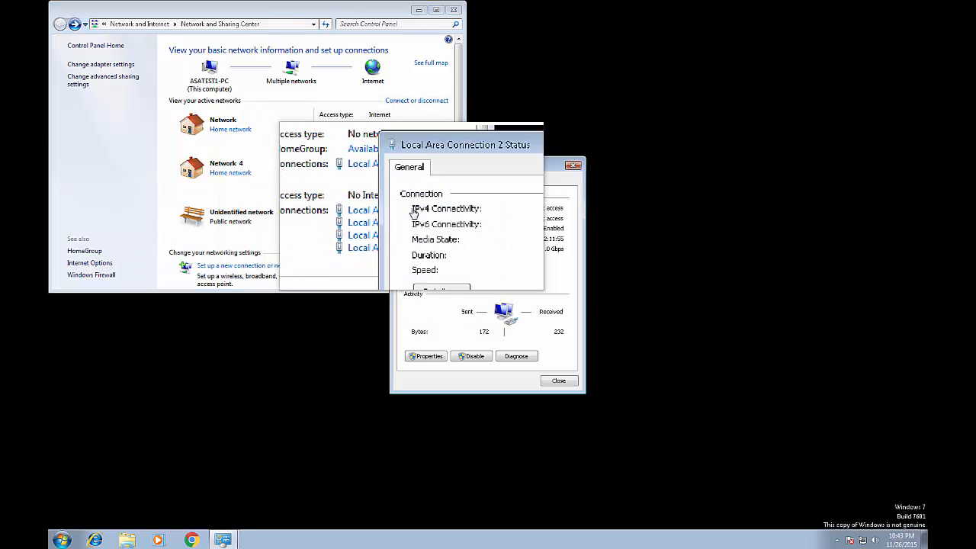
pyautogui.click(431, 259)
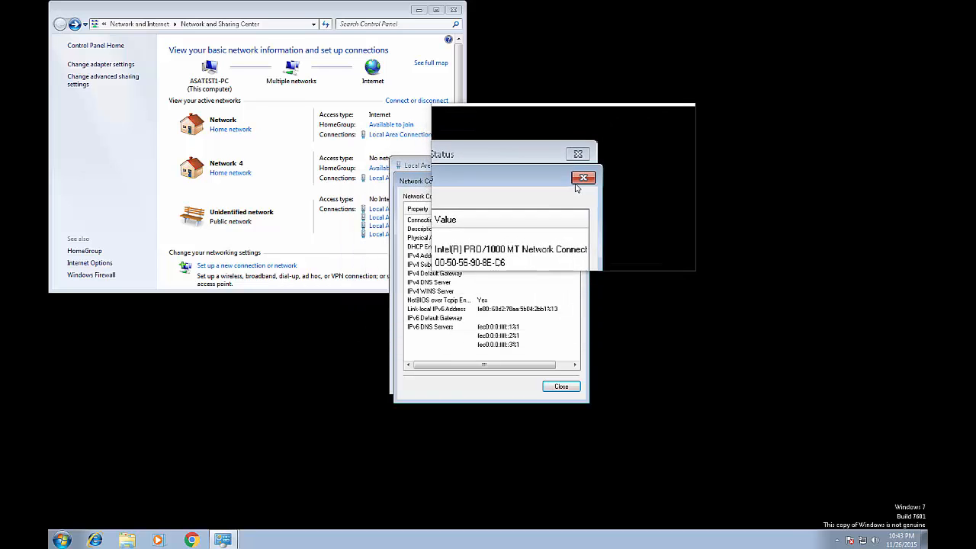
pyautogui.click(577, 182)
pyautogui.click(573, 164)
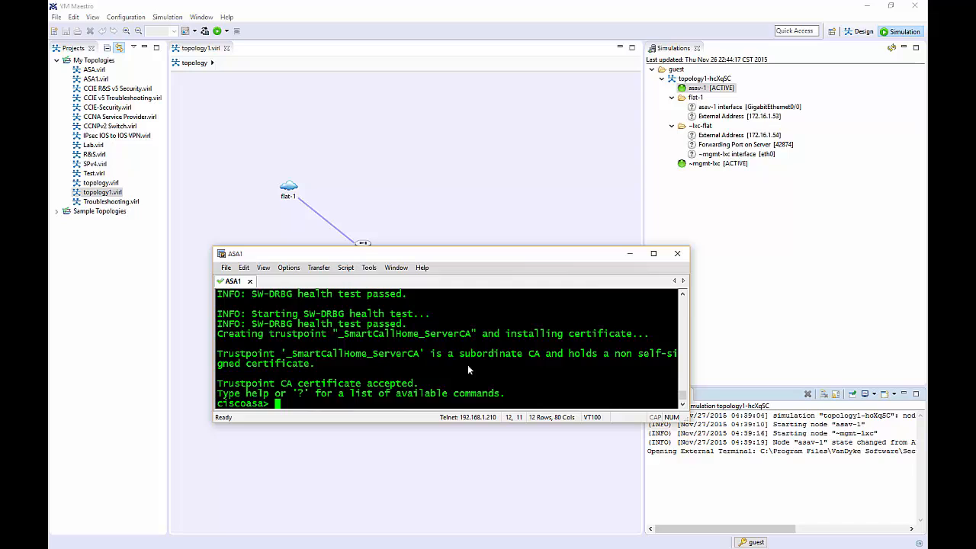
# Enter privileged mode with an empty enable password and list interfaces with sh int ip br.
pyautogui.write('en')
pyautogui.press('Return')
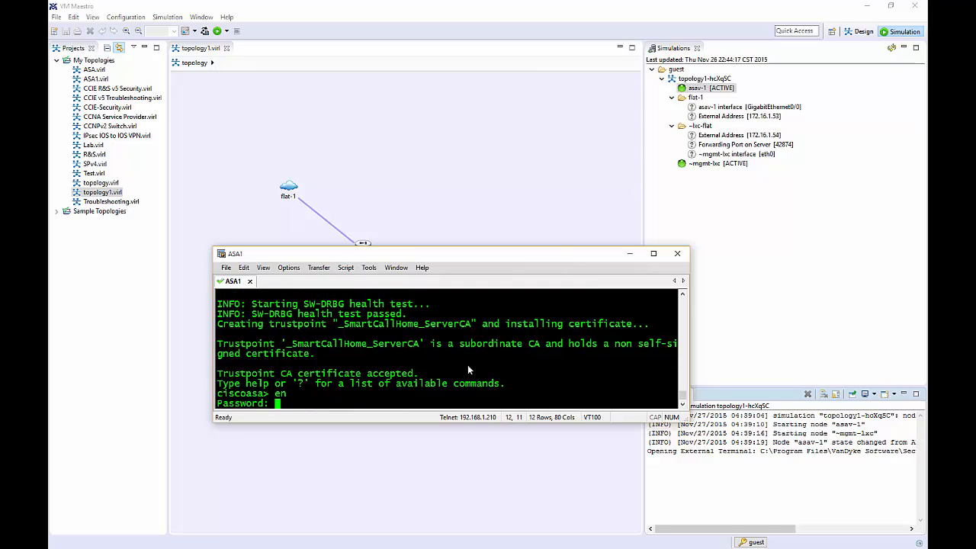
pyautogui.press('Return')
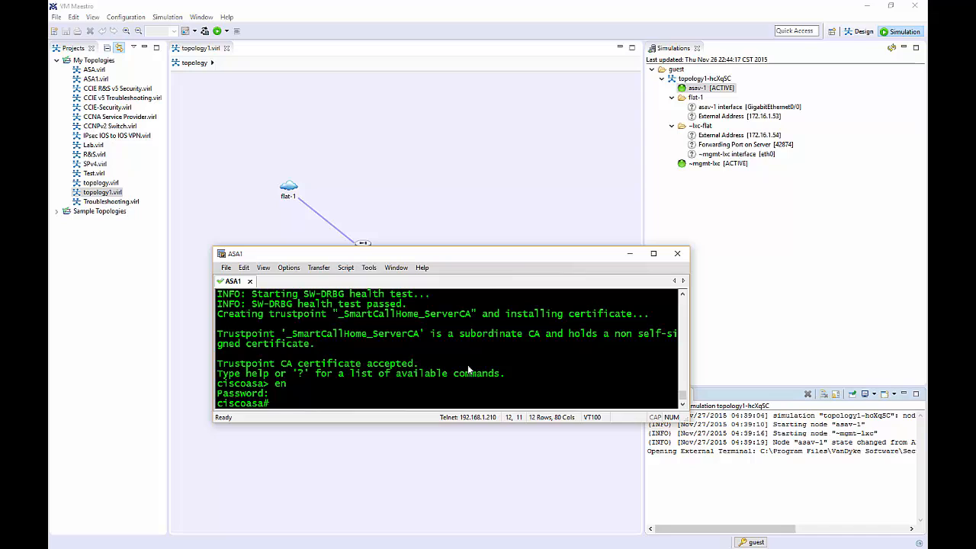
pyautogui.write('sh int ip br')
pyautogui.press('Return')
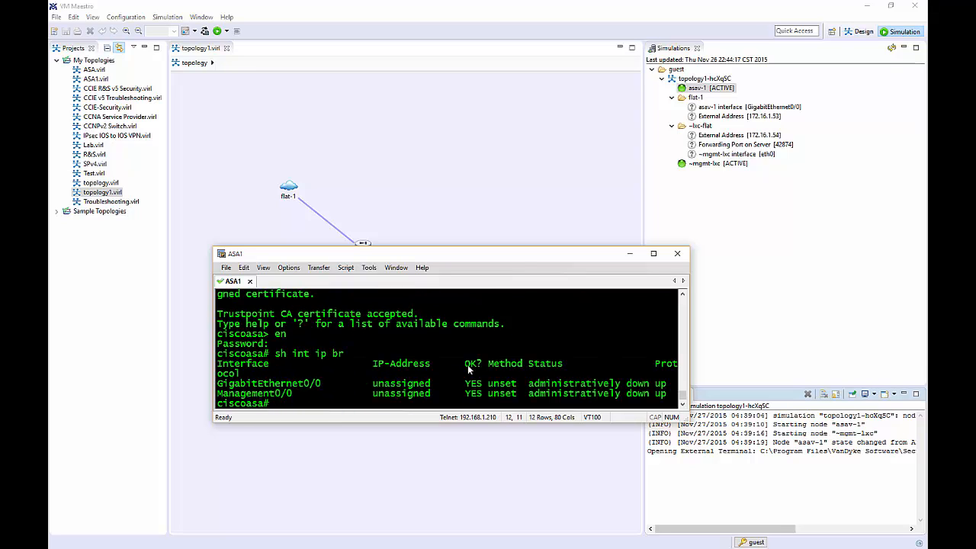
# Configure g0/0 with ip add dhcp, nameif management and no shut.
pyautogui.write('conf t')
pyautogui.press('Return')
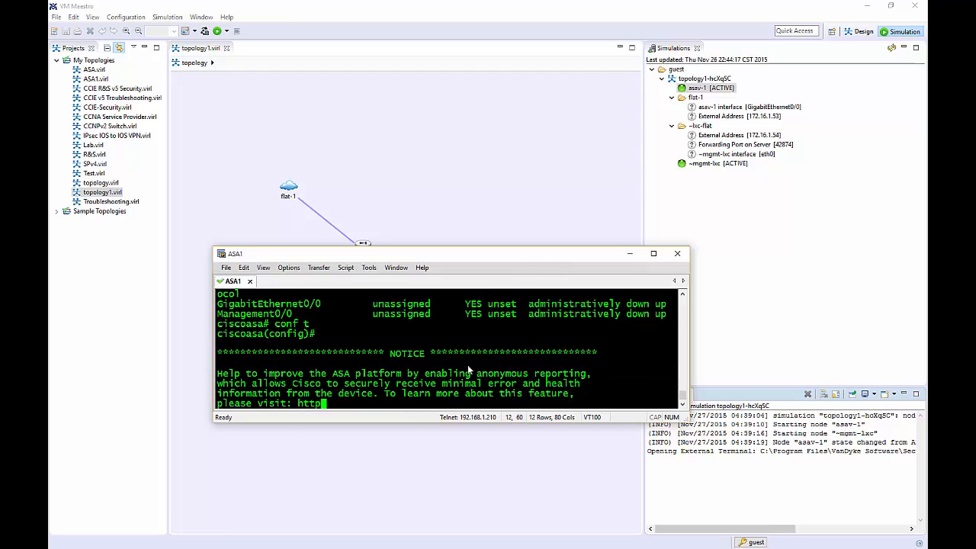
pyautogui.press('Return')
pyautogui.write('int g0/0')
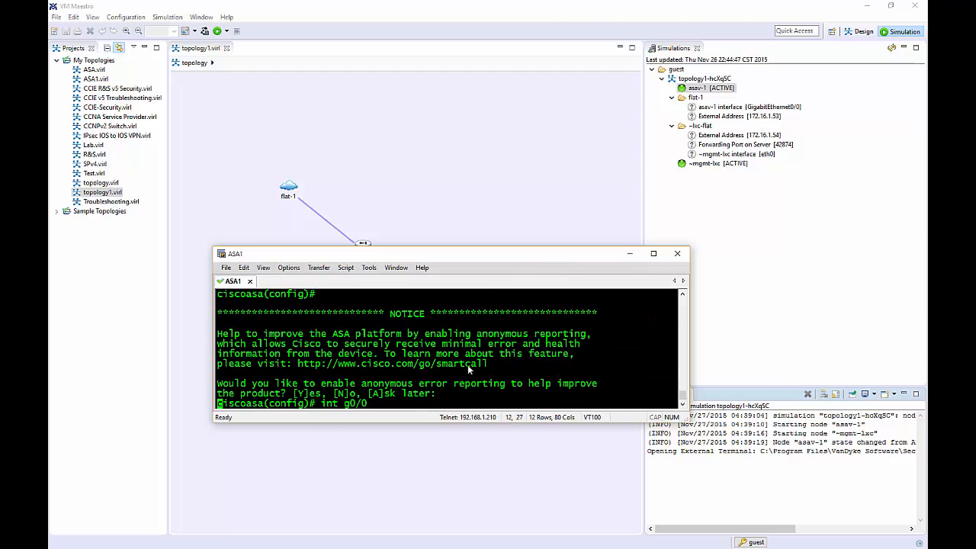
pyautogui.press('Return')
pyautogui.write('ip')
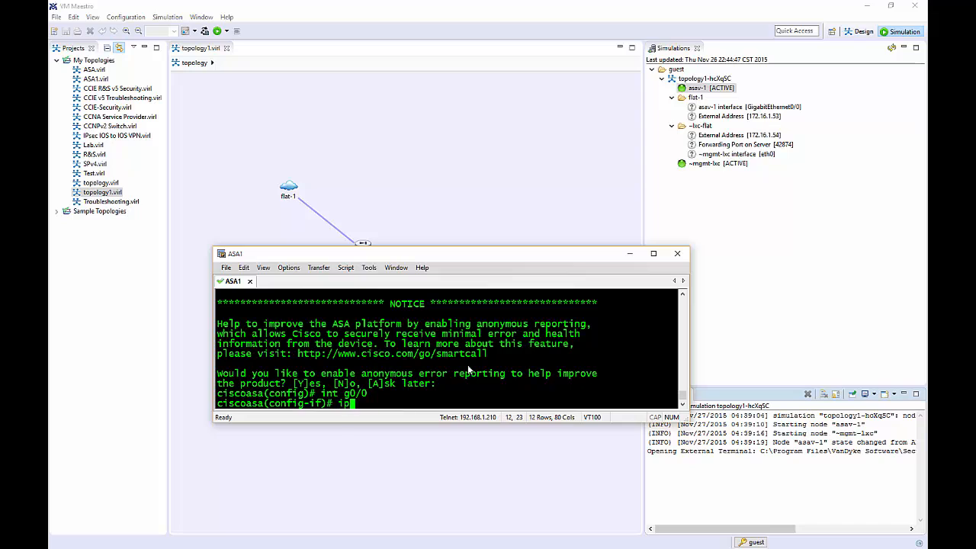
pyautogui.write(' add dhcp')
pyautogui.press('Return')
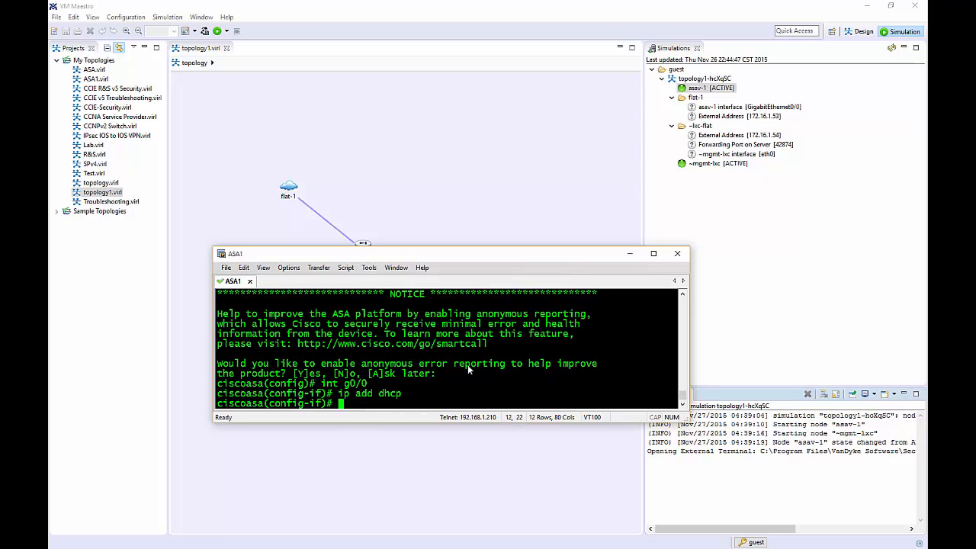
pyautogui.write('nameif management')
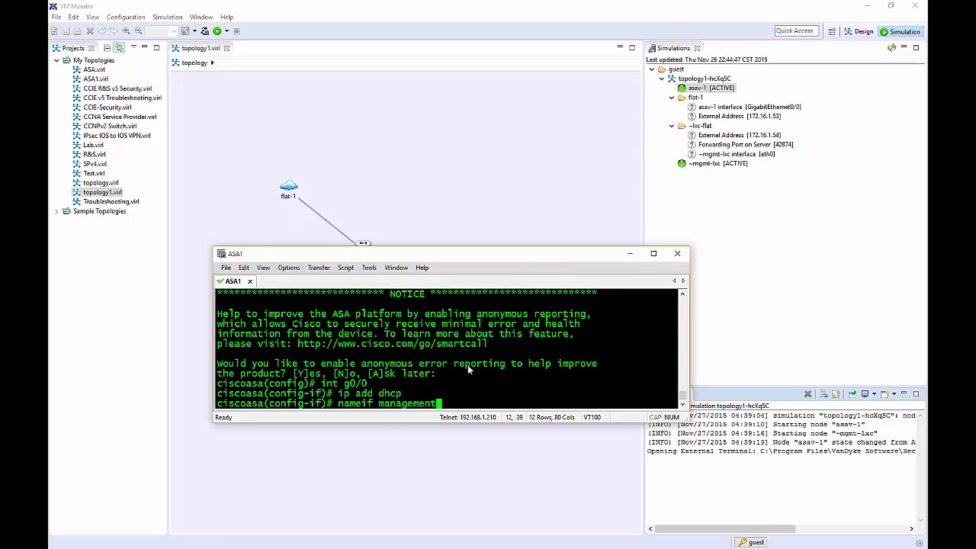
pyautogui.press('Return')
pyautogui.write('no shut')
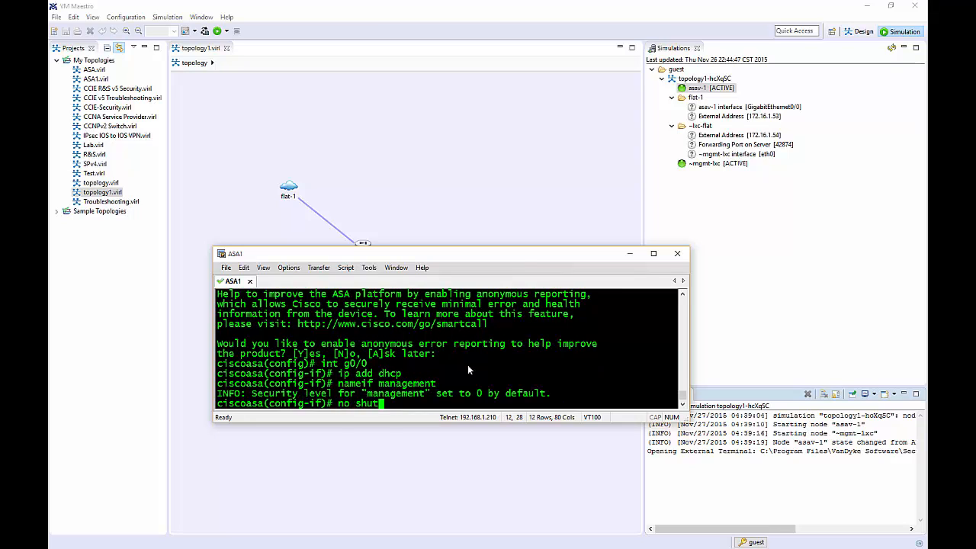
pyautogui.press('Return')
# Verify with sh int ip br that g0/0 is up at 172.16.1.53.
pyautogui.write('do sh')
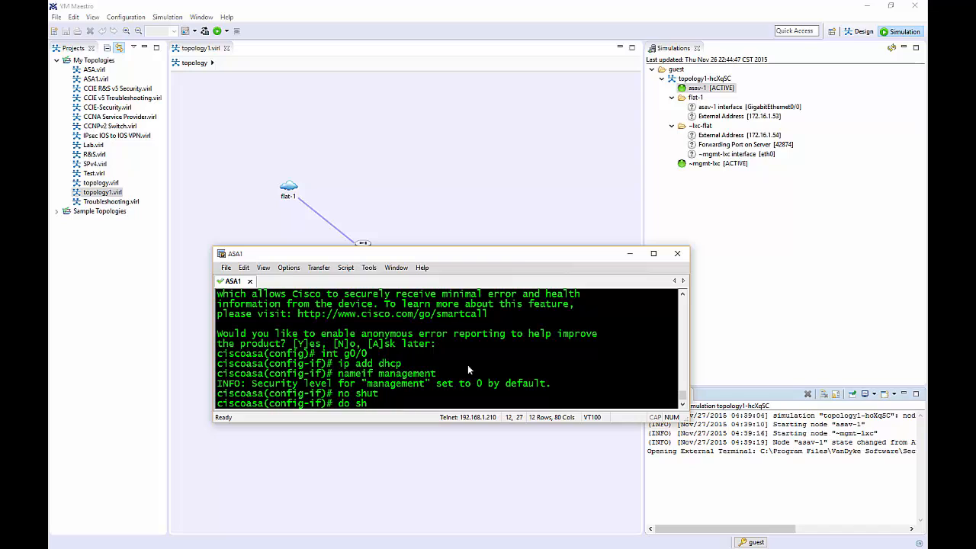
pyautogui.press('BackSpace')
pyautogui.press('BackSpace')
pyautogui.press('BackSpace')
pyautogui.press('BackSpace')
pyautogui.press('BackSpace')
pyautogui.write('sh int ip br')
pyautogui.press('Return')
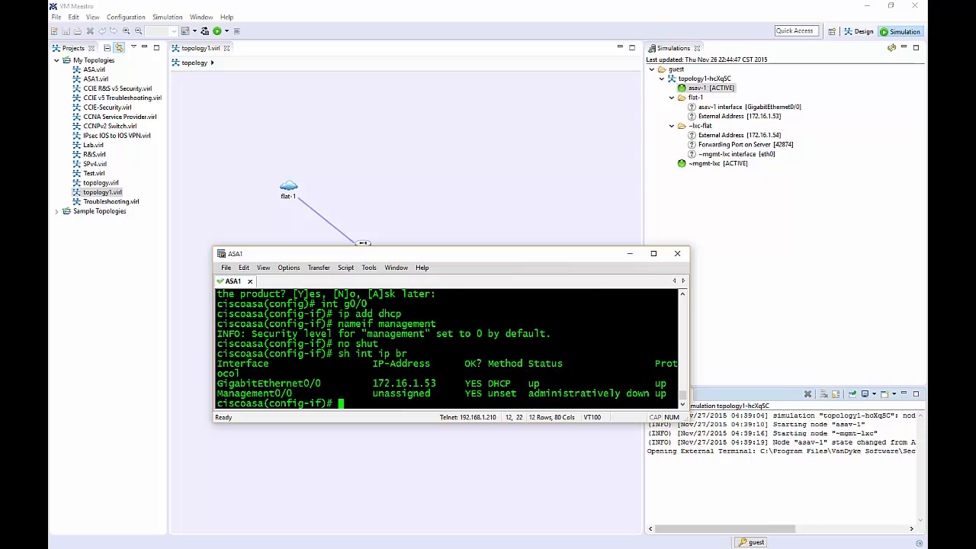
# Create a local user with its password at privilege 15, then enter http server en.
pyautogui.write('exit')
pyautogui.press('Return')
pyautogui.write('username')
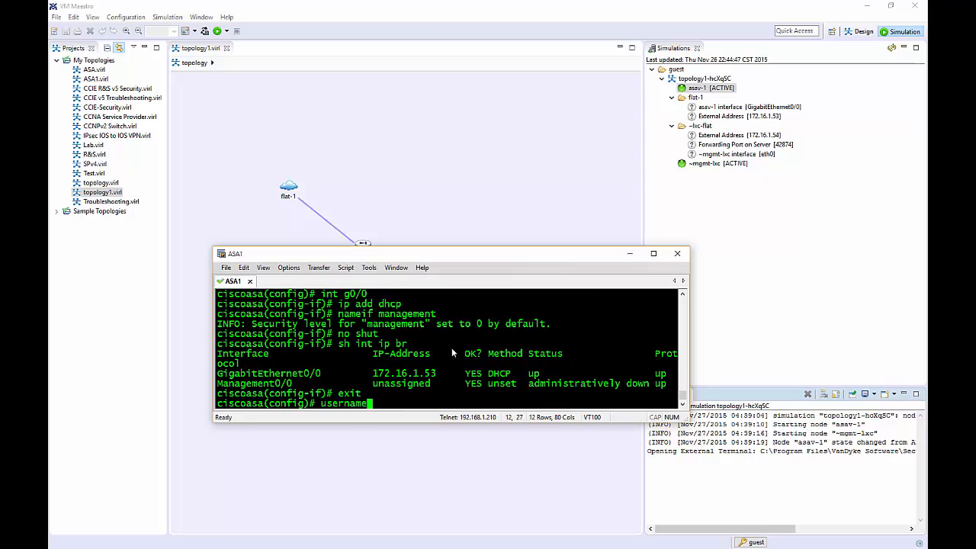
pyautogui.write(' Rob pr')
pyautogui.press('Tab')
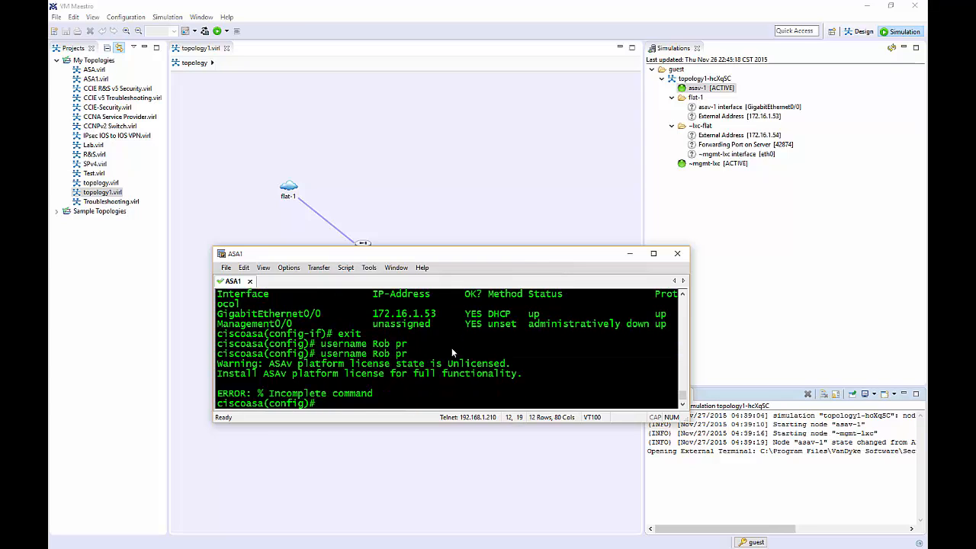
pyautogui.write('username Rob ')
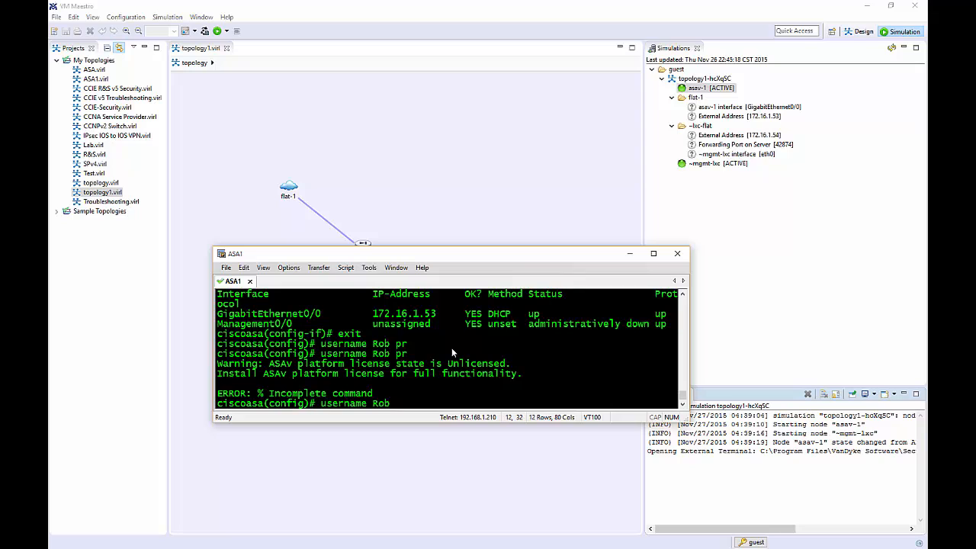
pyautogui.write('pa')
pyautogui.press('Tab')
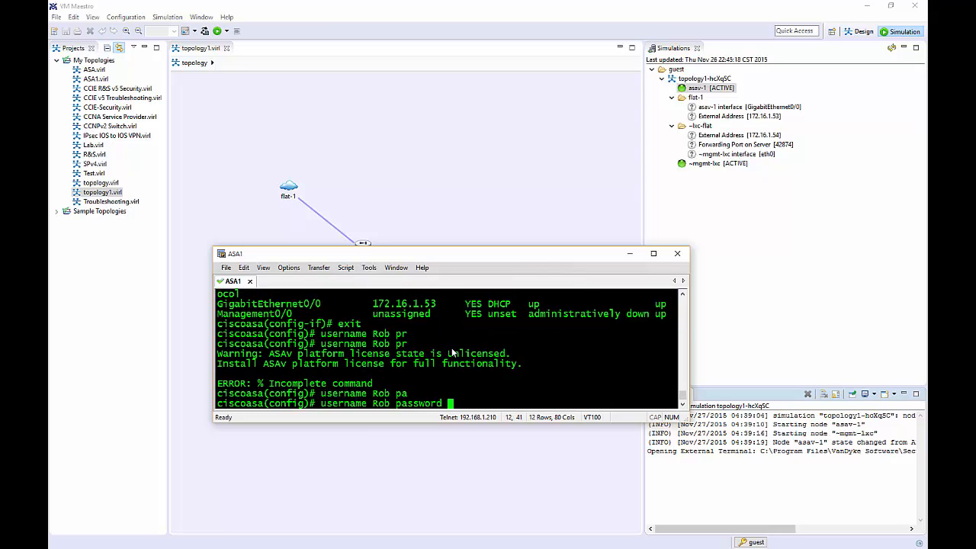
pyautogui.write('cisco pr')
pyautogui.press('Tab')
pyautogui.write('1')
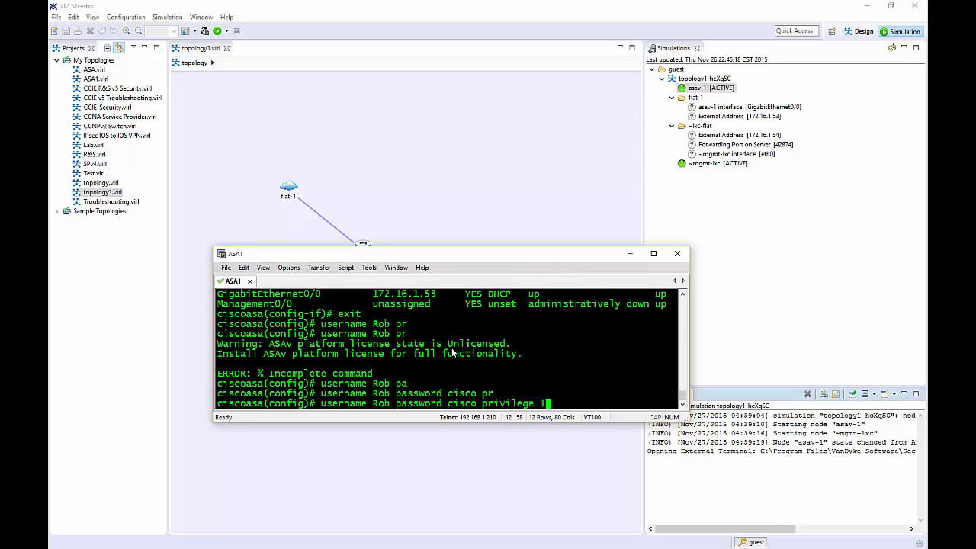
pyautogui.write('5')
pyautogui.press('Return')
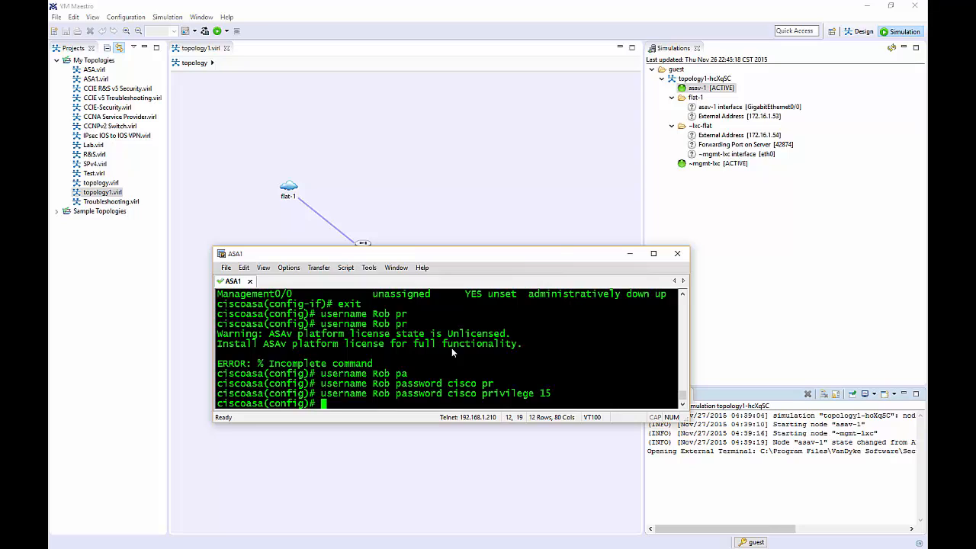
pyautogui.write('http server en')
# Enable the HTTP server and allow HTTP from 172.16.1.0 255.255.255.0 on management.
pyautogui.press('Tab')
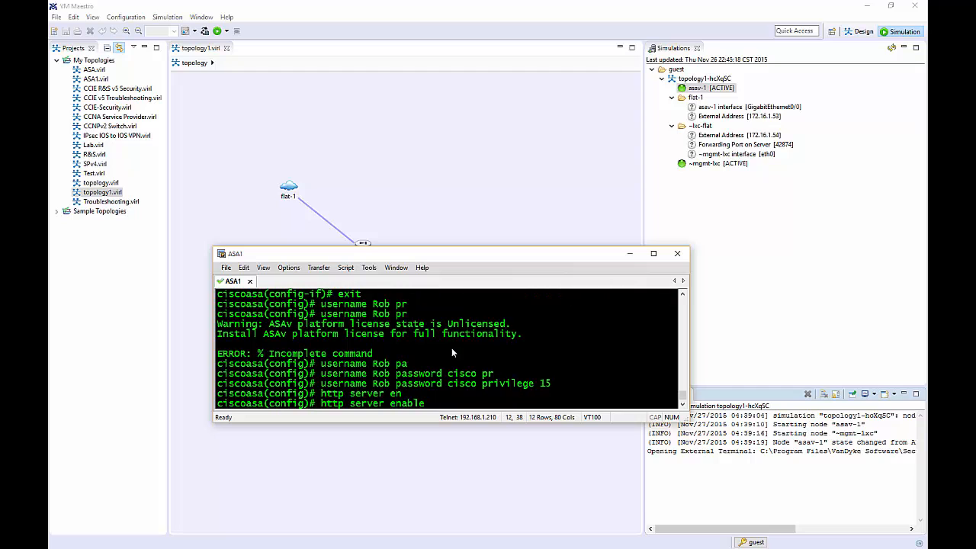
pyautogui.press('Return')
pyautogui.write('http ')
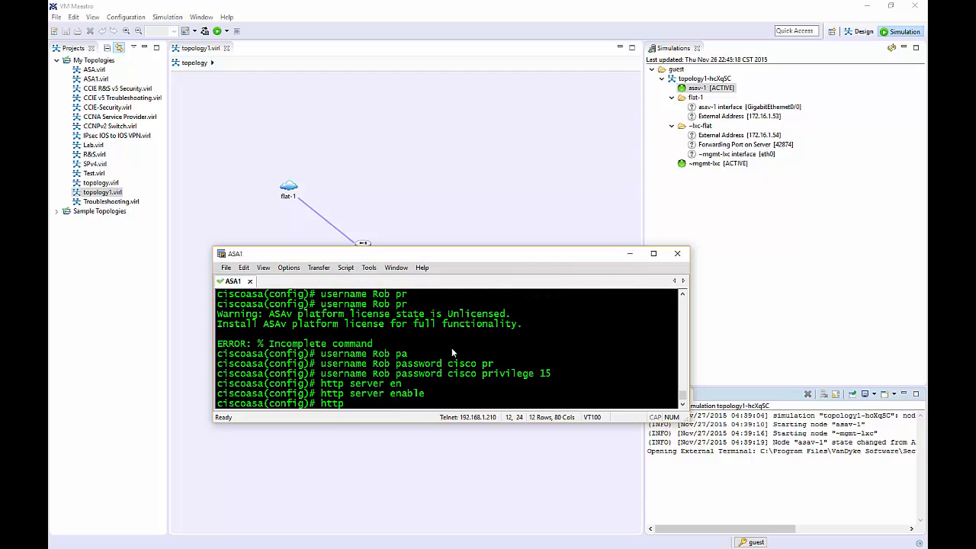
pyautogui.write('?')
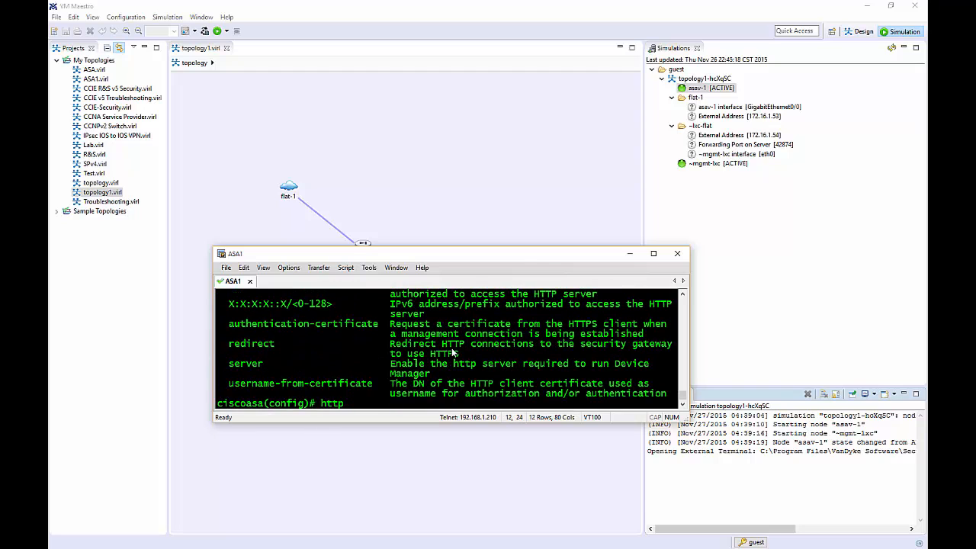
pyautogui.write('172.16.1.0 255.255.255.0 ')
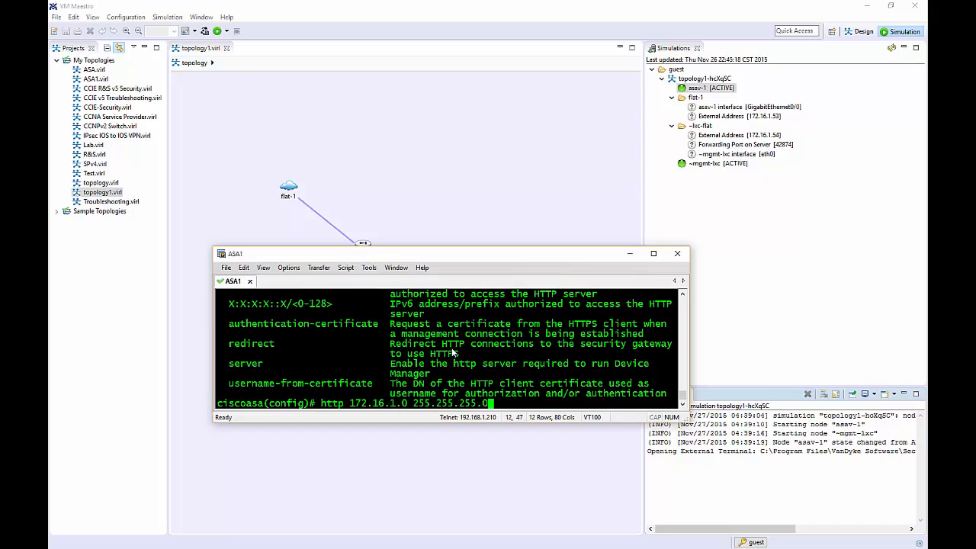
pyautogui.write('ma')
pyautogui.press('Tab')
pyautogui.press('Return')
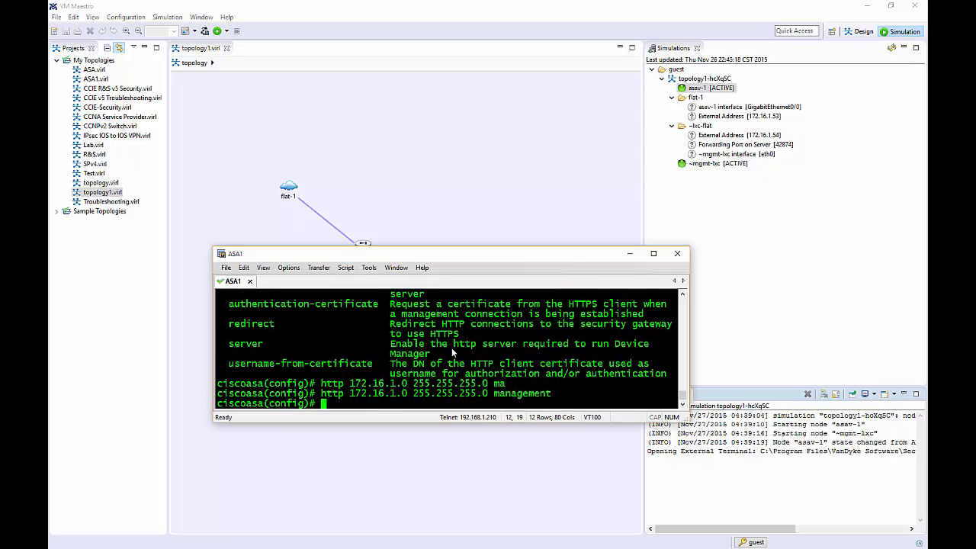
pyautogui.moveTo(494, 394); pyautogui.dragTo(552, 395)
pyautogui.click(586, 403)
# Enter 'aaa authentication http console LOCAL' so ASDM logins use local users.
pyautogui.write('aaa authen')
pyautogui.press('Tab')
pyautogui.write('?')
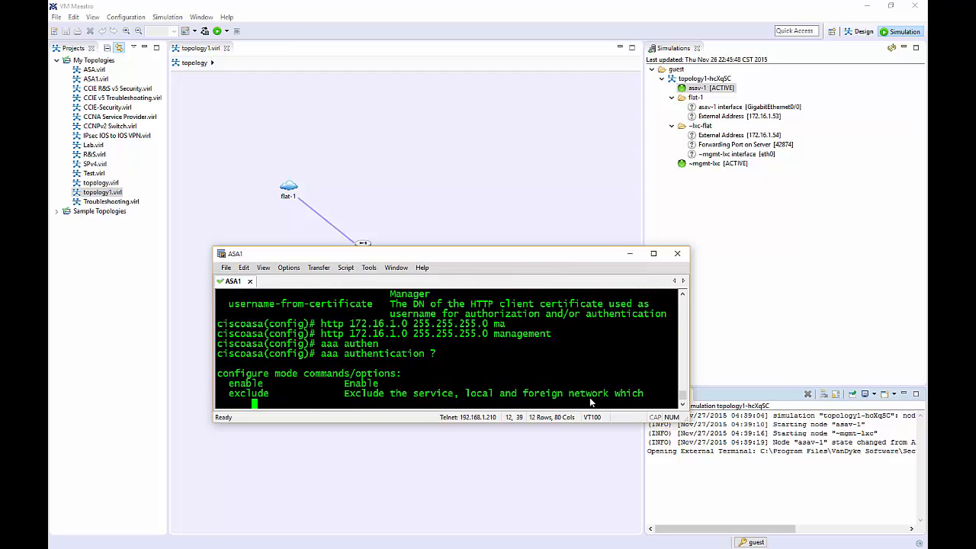
pyautogui.press('BackSpace')
pyautogui.write('http ?')
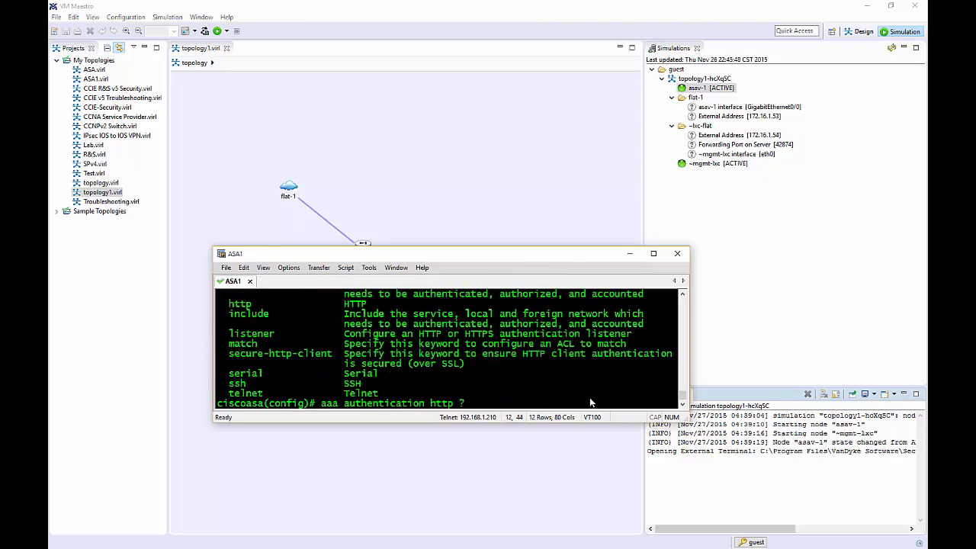
pyautogui.write('con')
pyautogui.press('Tab')
pyautogui.write('?')
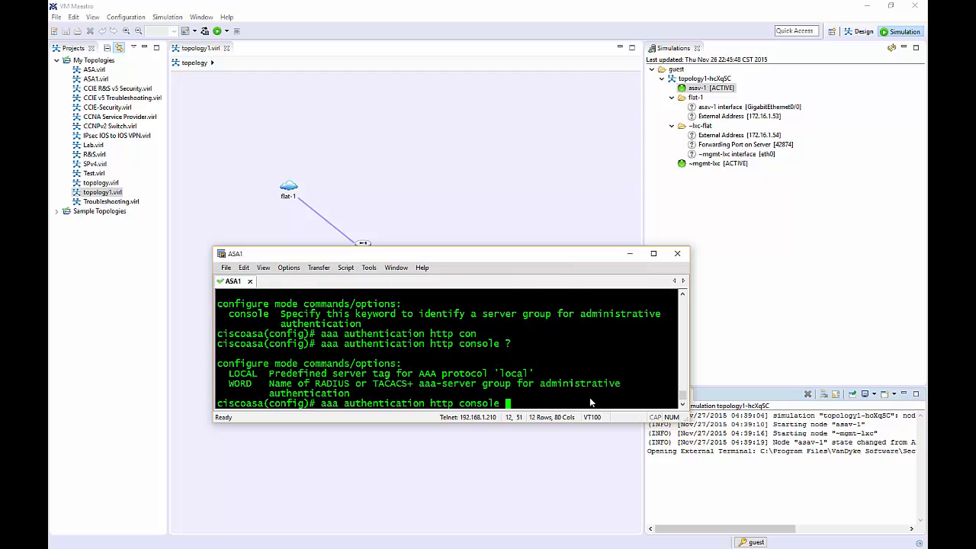
pyautogui.write('LOCAL ?')
pyautogui.press('BackSpace')
pyautogui.press('Return')
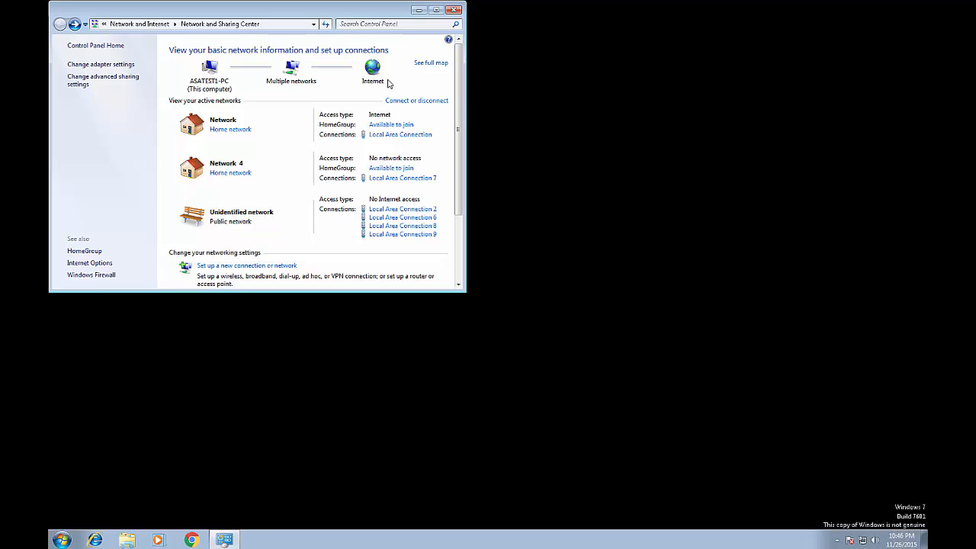
# Close Network and Sharing Center and select the Cisco ASDM-IDM Launcher desktop shortcut.
pyautogui.click(454, 9)
pyautogui.click(77, 124)
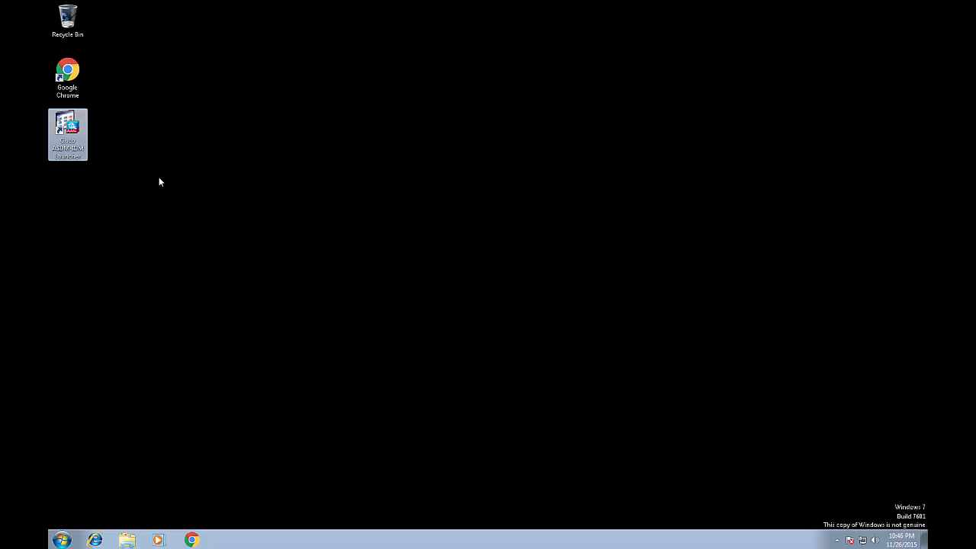
# Launch ASDM-IDM Launcher for 172.16.1.53 with the admin username and password, accepting the certificate.
pyautogui.doubleClick(76, 130)
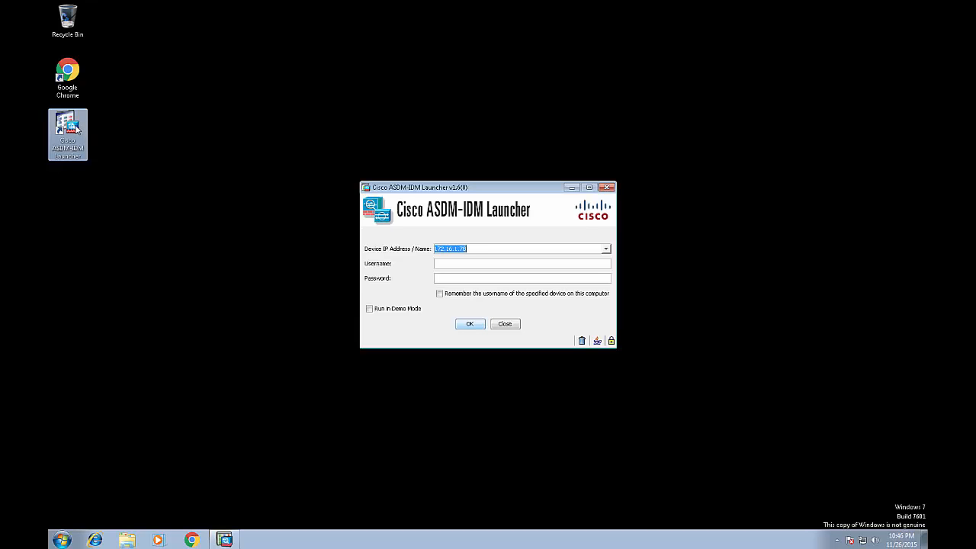
pyautogui.click(480, 250)
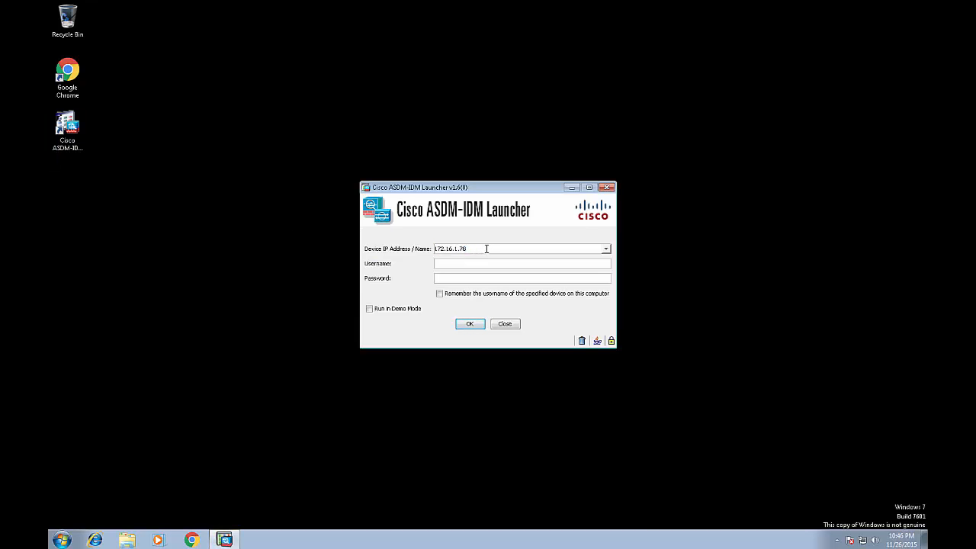
pyautogui.press('BackSpace')
pyautogui.press('BackSpace')
pyautogui.write('53')
pyautogui.click(476, 269)
pyautogui.write('Rob')
pyautogui.press('Tab')
pyautogui.write('*****')
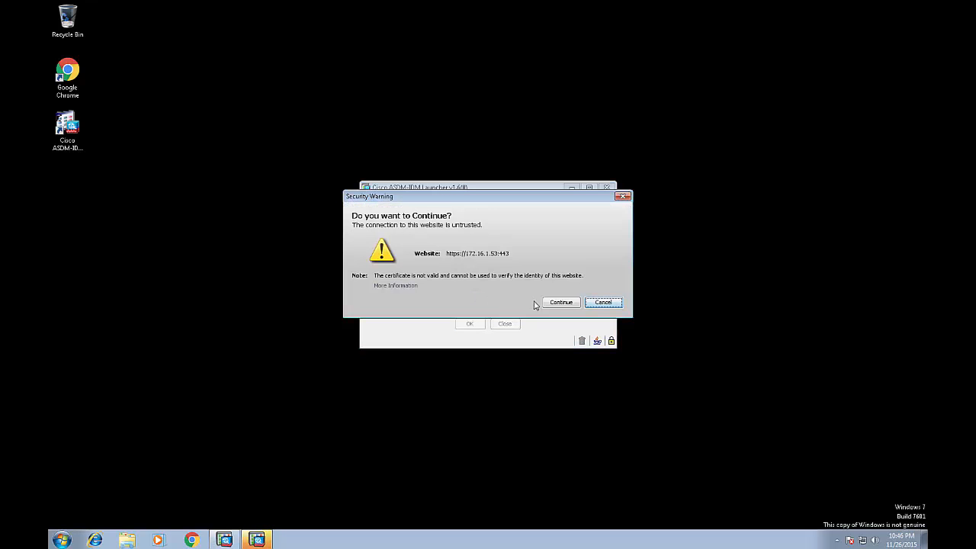
pyautogui.click(557, 302)
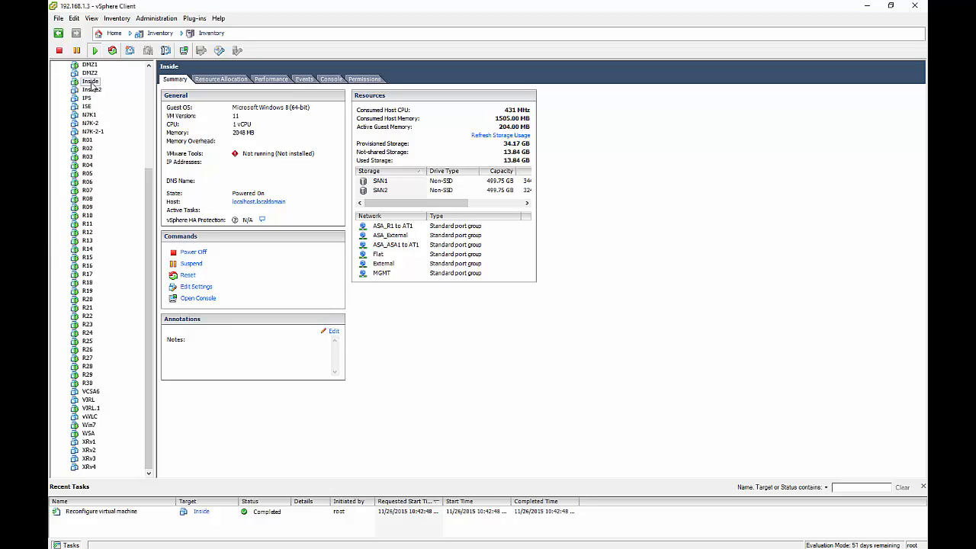
# Check the Inside VM's network adapter 2 stays on Flat and reapply its settings.
pyautogui.click(191, 287)
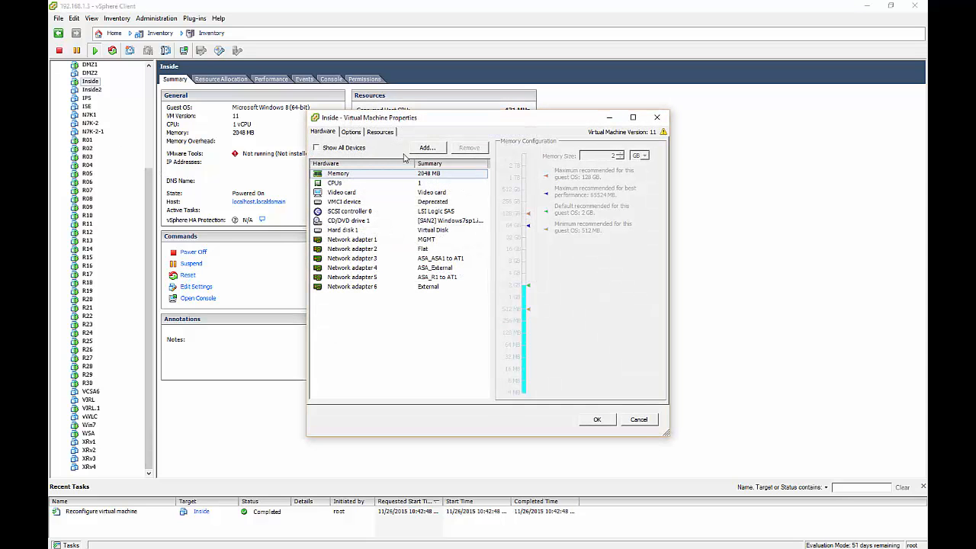
pyautogui.click(429, 251)
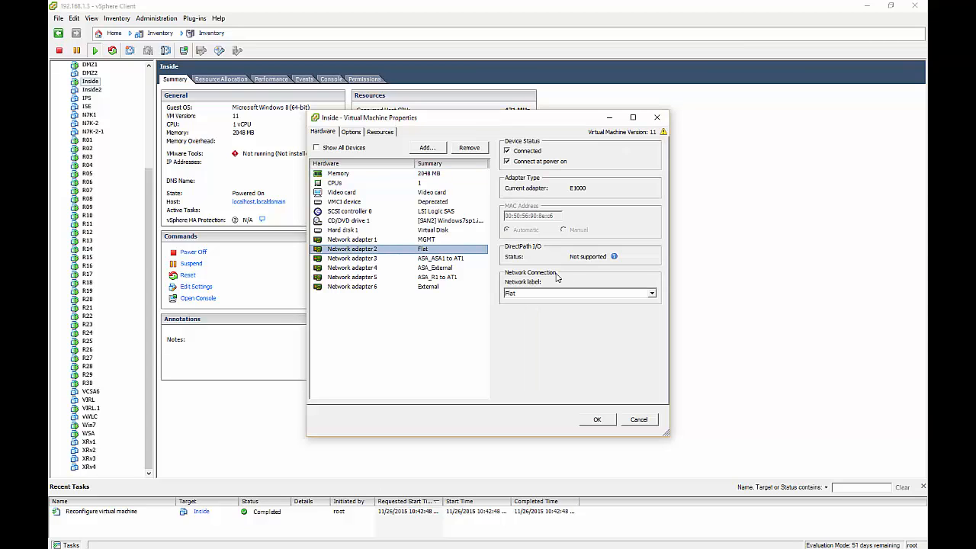
pyautogui.click(610, 298)
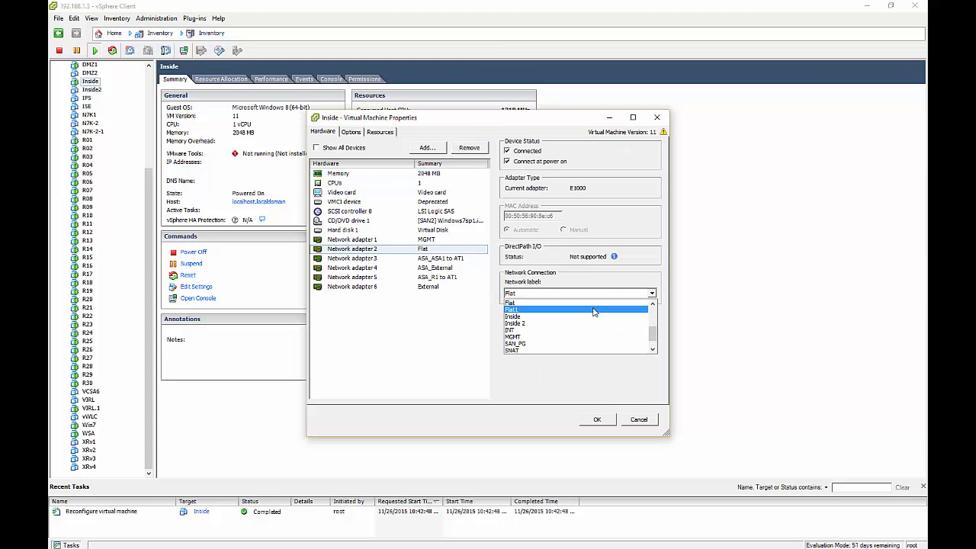
pyautogui.click(592, 308)
pyautogui.click(597, 419)
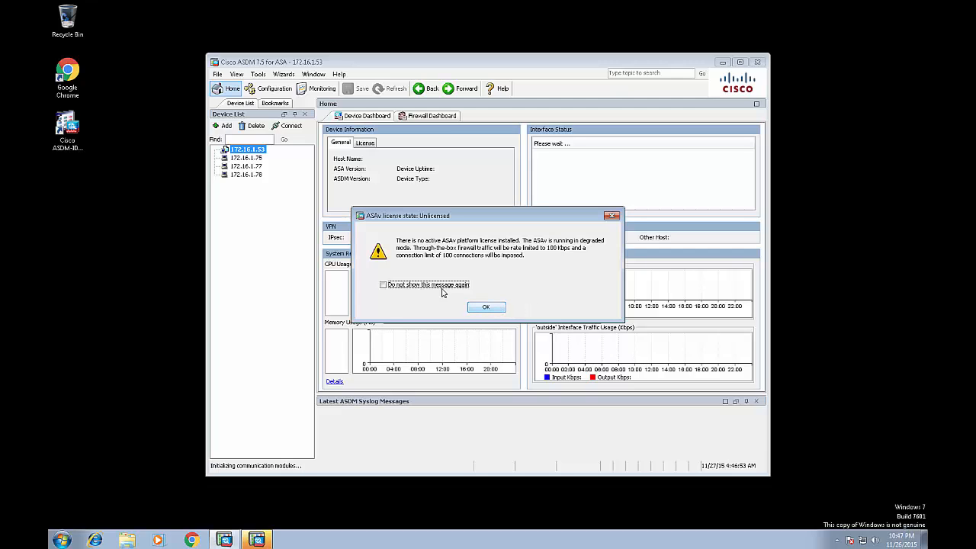
# Dismiss the unlicensed ASAv warning to load the dashboard and return to the ASA1 terminal.
pyautogui.click(484, 307)
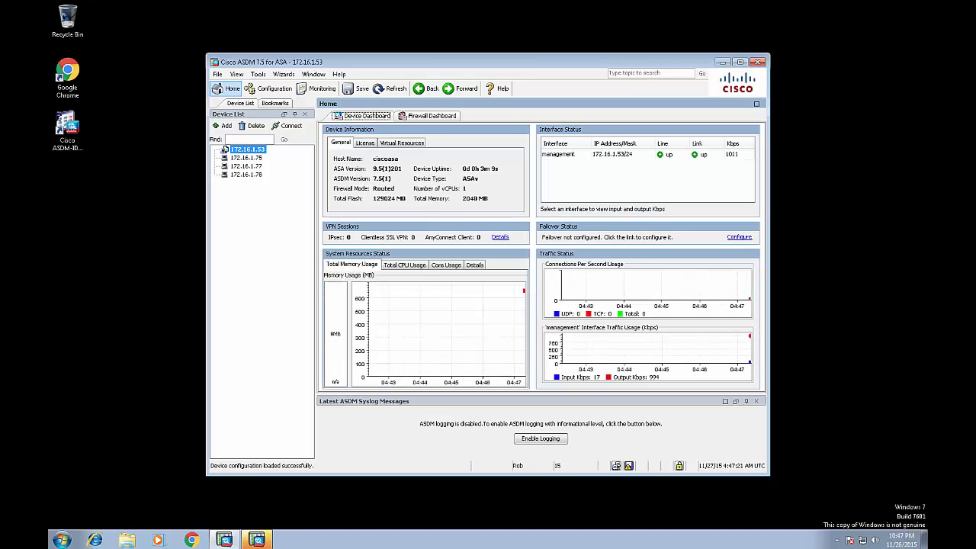
pyautogui.hotkey('alt', 'Tab')
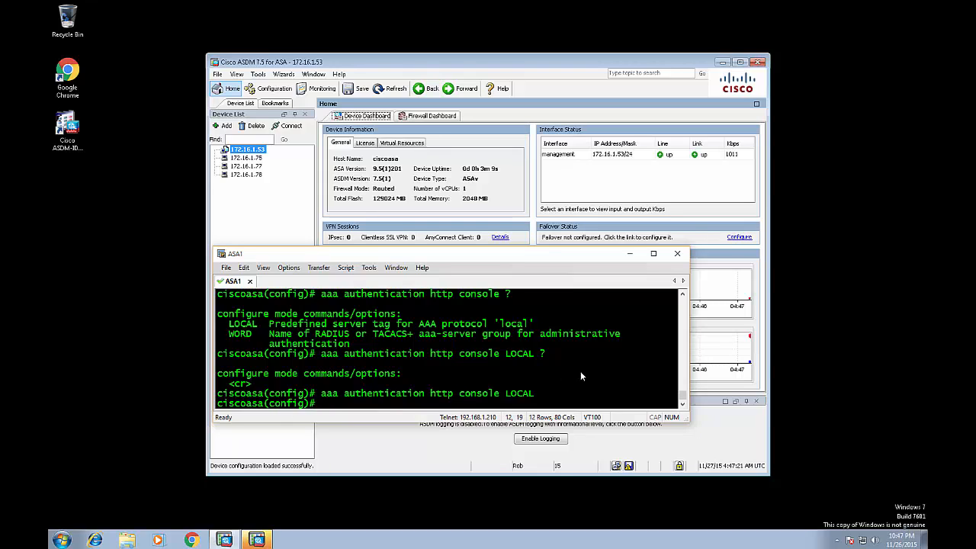
# Set the firewall's hostname to ASA1.
pyautogui.write('h')
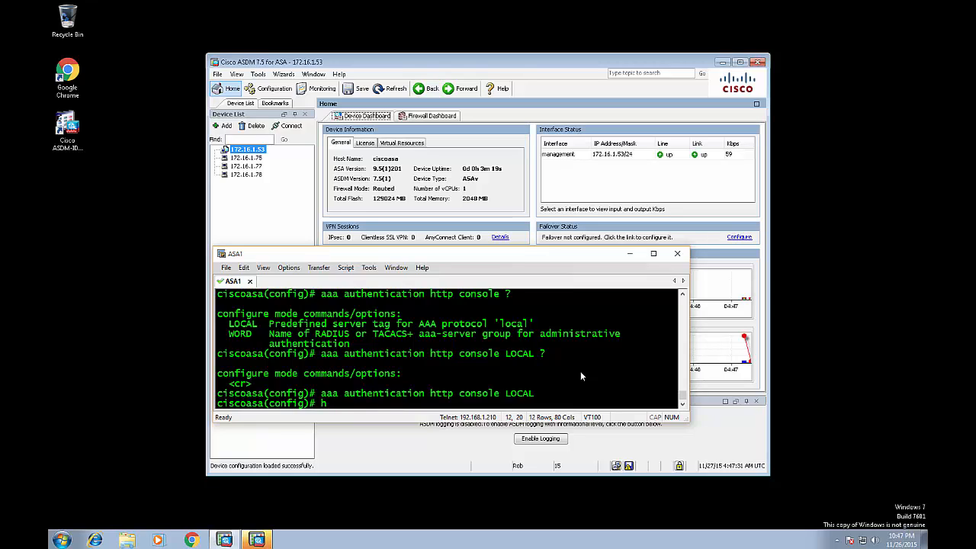
pyautogui.write('ostn')
pyautogui.press('Tab')
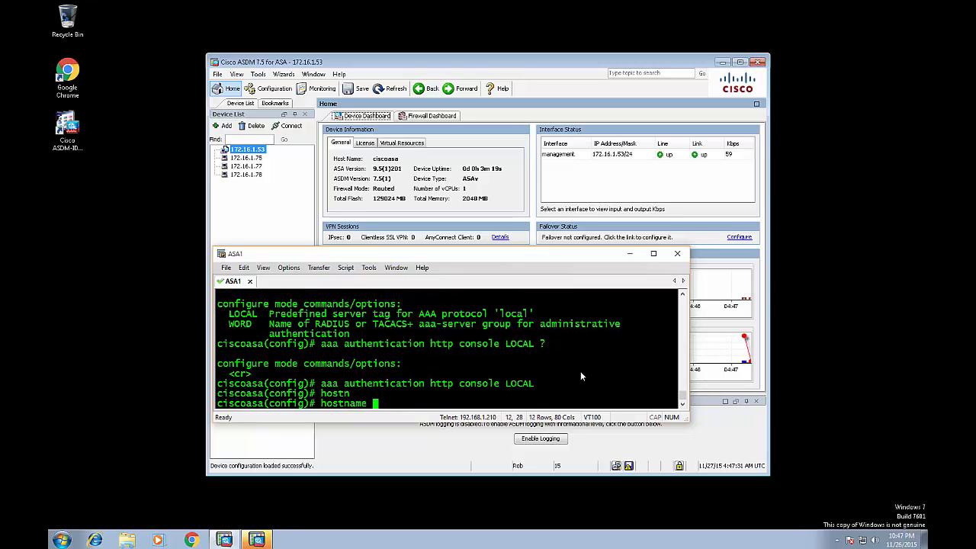
pyautogui.write('ASA1')
pyautogui.press('Return')
# Generate a new 1024-bit RSA keypair, confirming replacement of the existing keys.
pyautogui.write('cryp')
pyautogui.press('Tab')
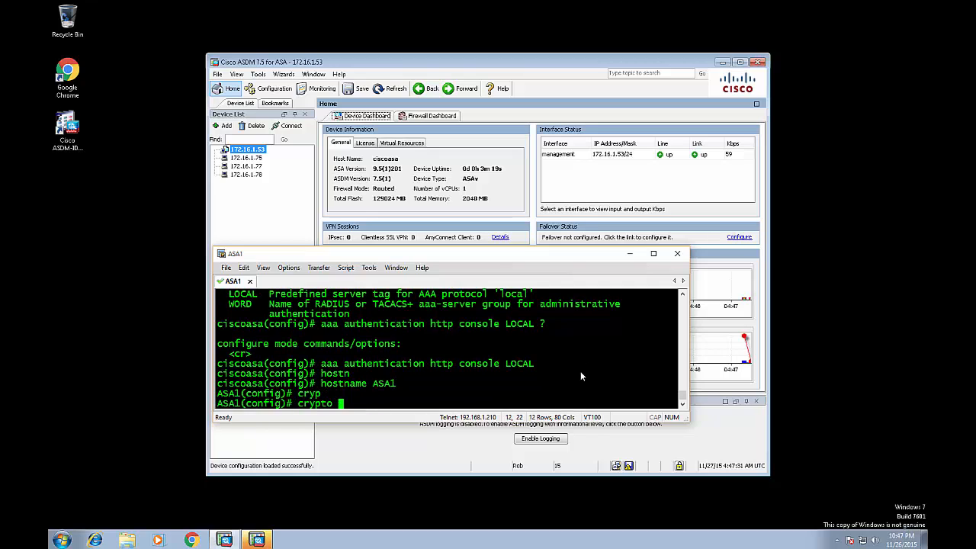
pyautogui.write('ke')
pyautogui.press('Tab')
pyautogui.write('gen')
pyautogui.press('Tab')
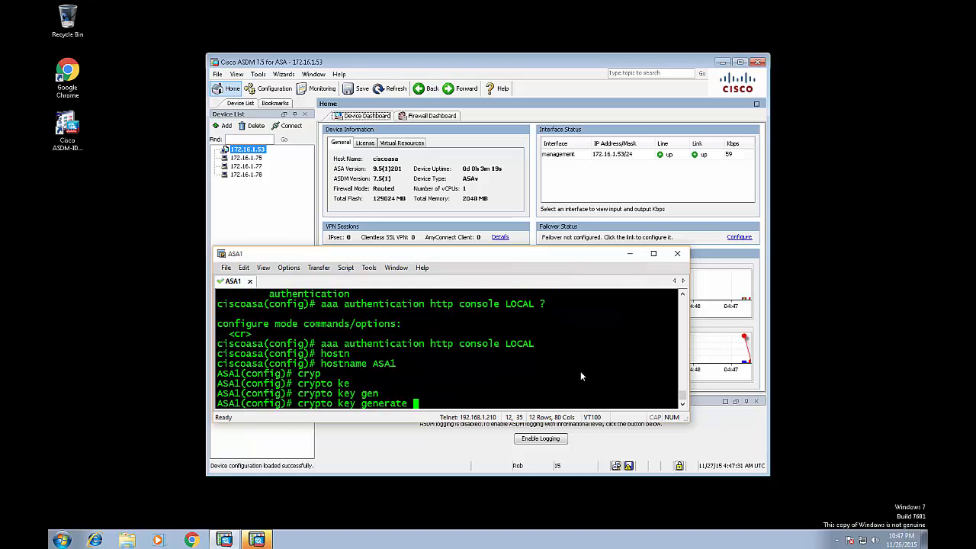
pyautogui.write('rs')
pyautogui.press('Tab')
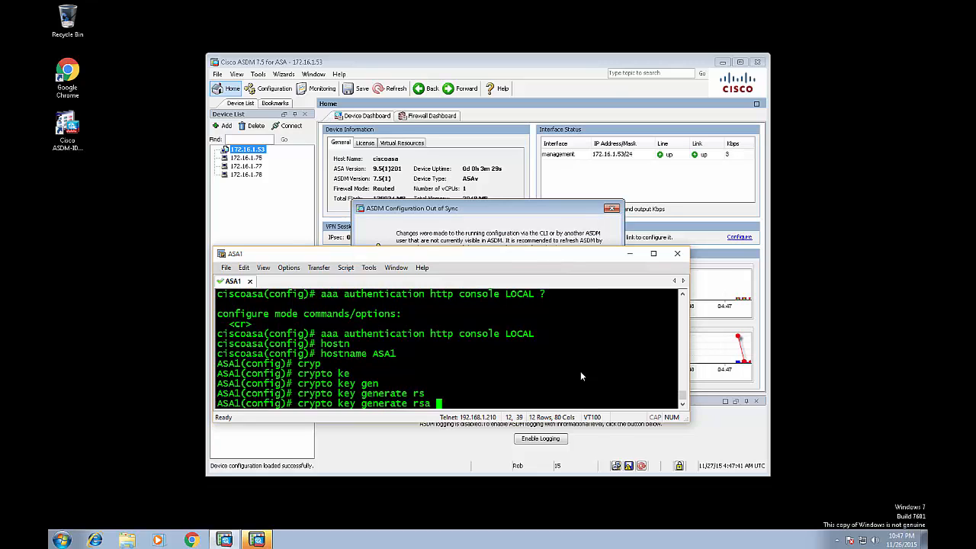
pyautogui.write('mod')
pyautogui.press('Tab')
pyautogui.write('1024')
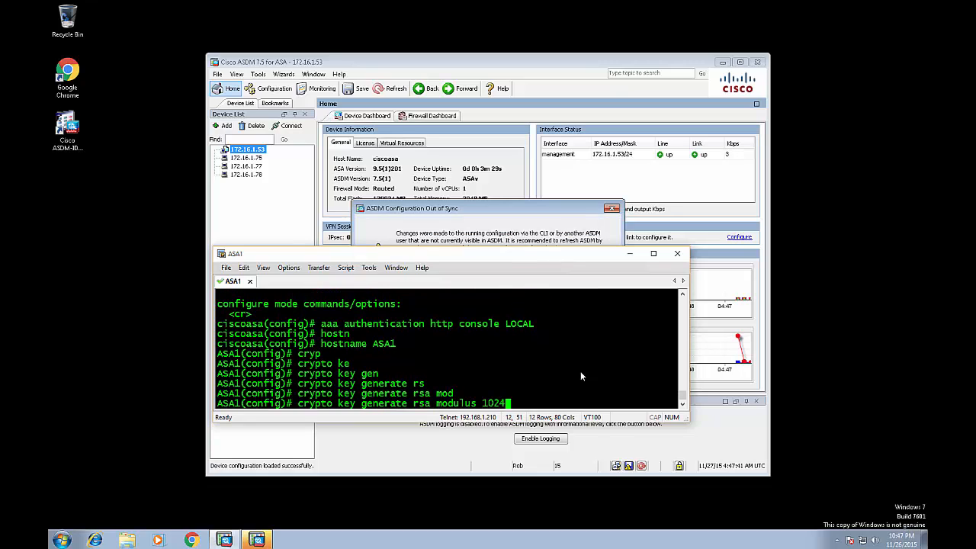
pyautogui.press('Return')
pyautogui.write('yes')
pyautogui.press('Return')
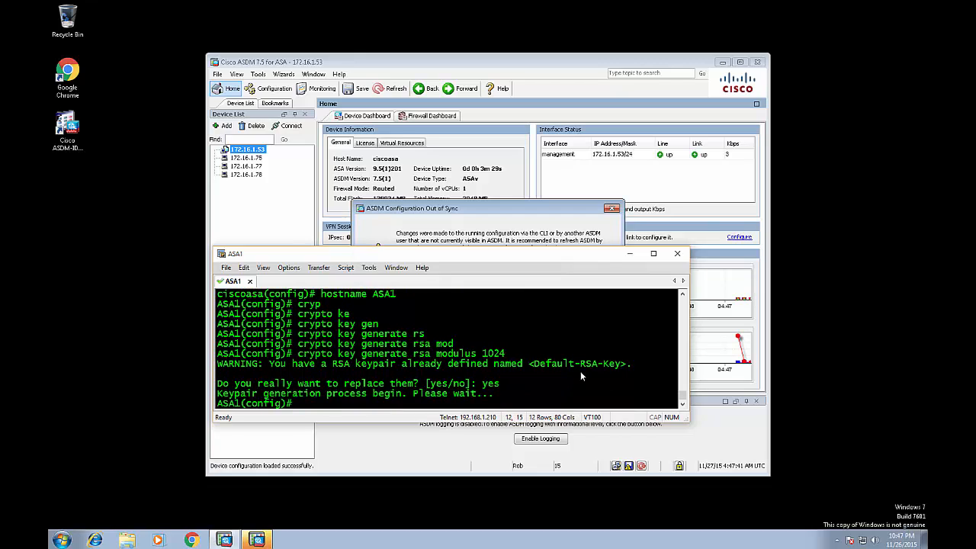
# Set the domain name to TEST.org.
pyautogui.write('doma')
pyautogui.press('Tab')
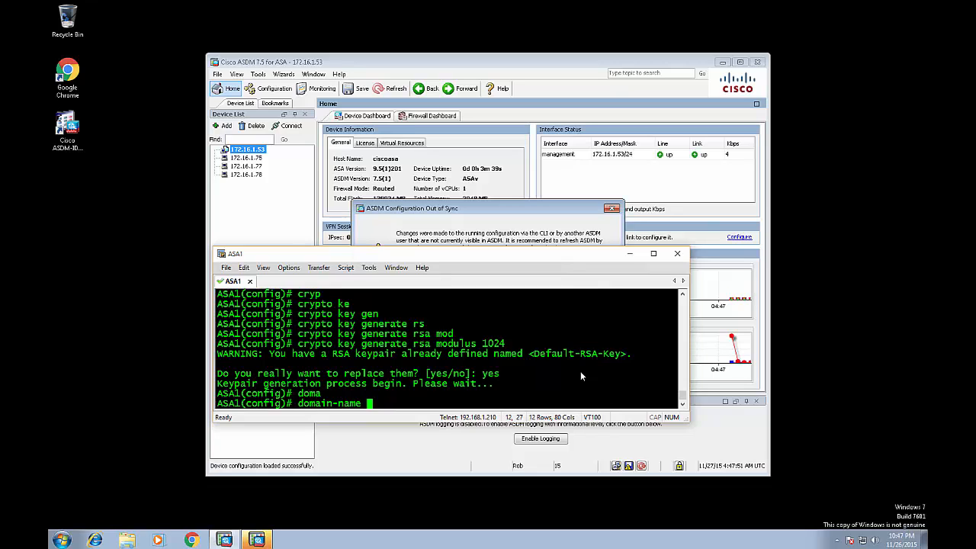
pyautogui.write('TEST.org')
pyautogui.press('Return')
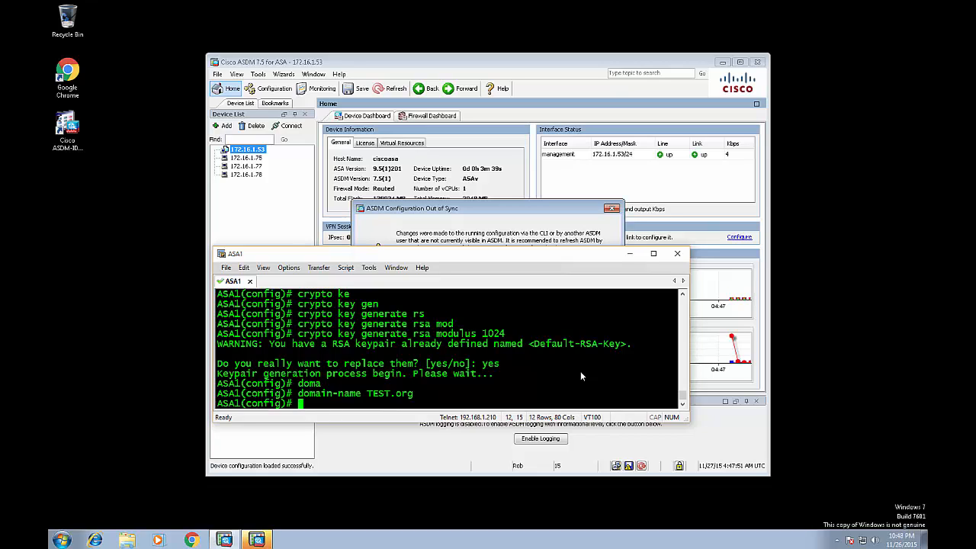
pyautogui.write('ssh ')
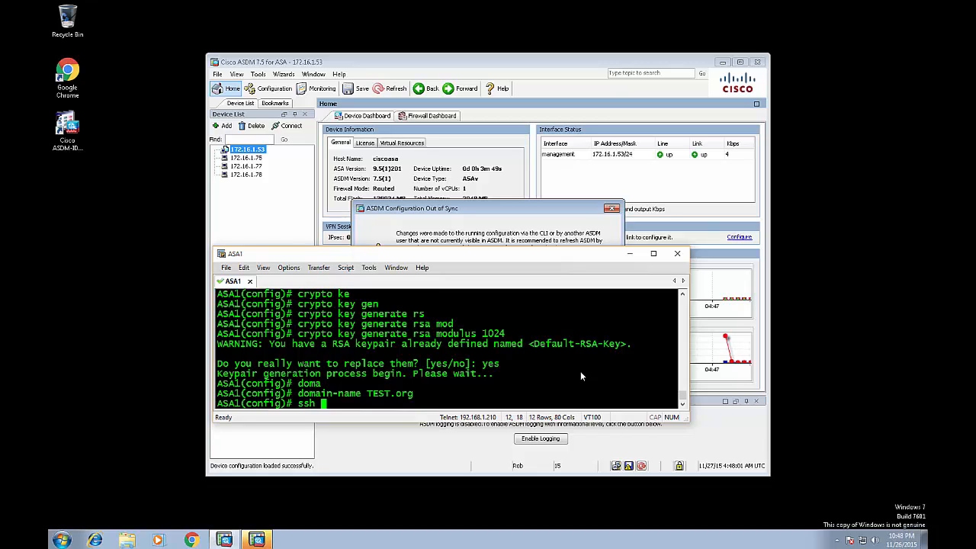
pyautogui.write('?')
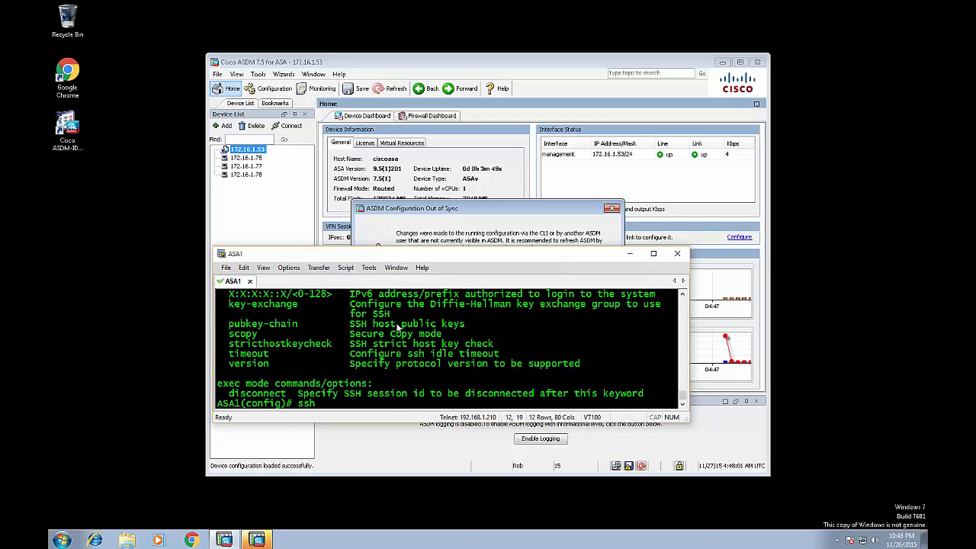
# Enter 'ssh 172.16.1.0 255.255.255.0 management' to permit SSH from that subnet.
pyautogui.scroll(1, 343, 336)
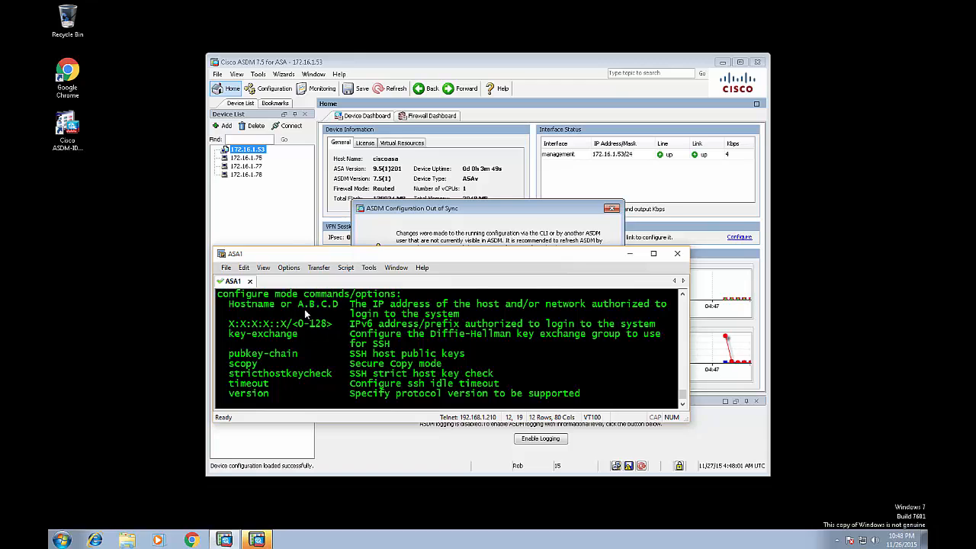
pyautogui.scroll(-1, 356, 322)
pyautogui.write('172.1')
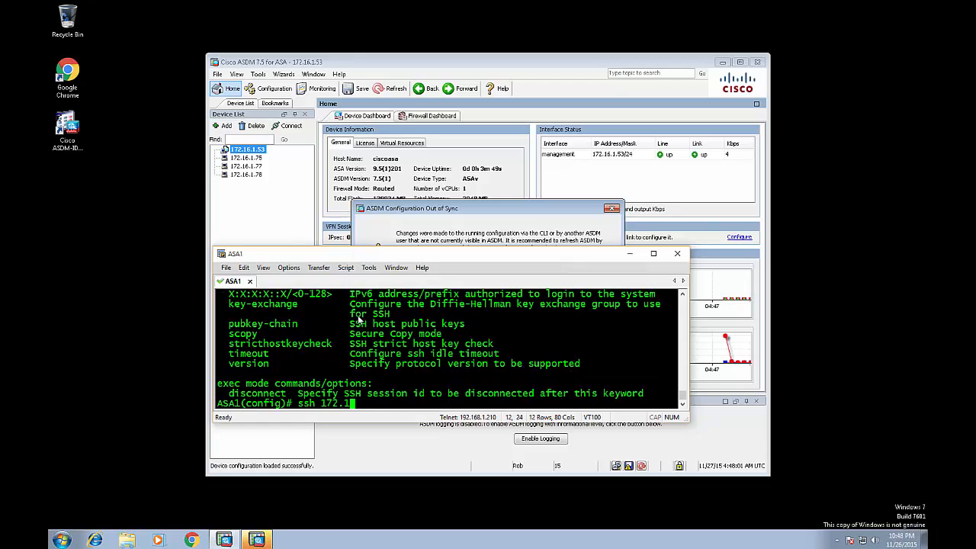
pyautogui.write('6.1.0 255.255.255.0 ma')
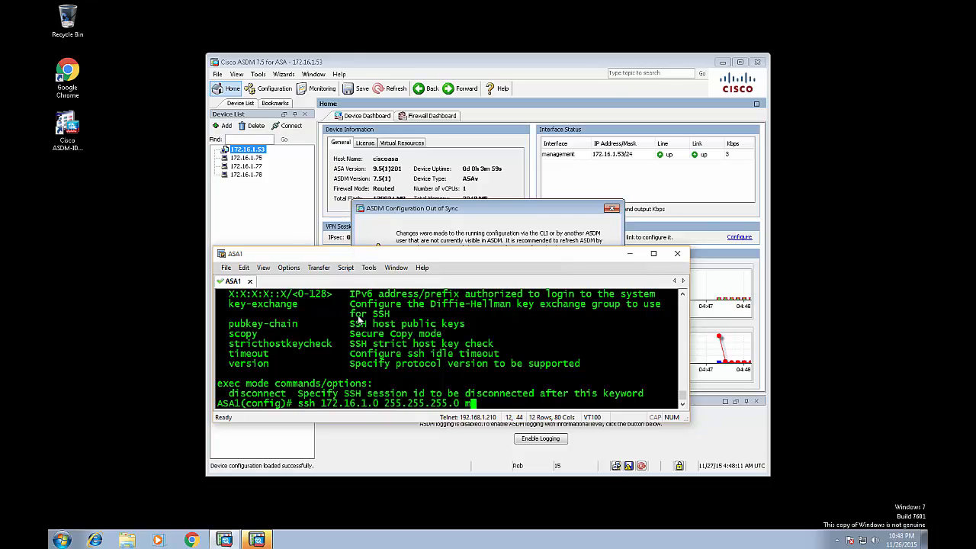
pyautogui.press('Tab')
pyautogui.press('Return')
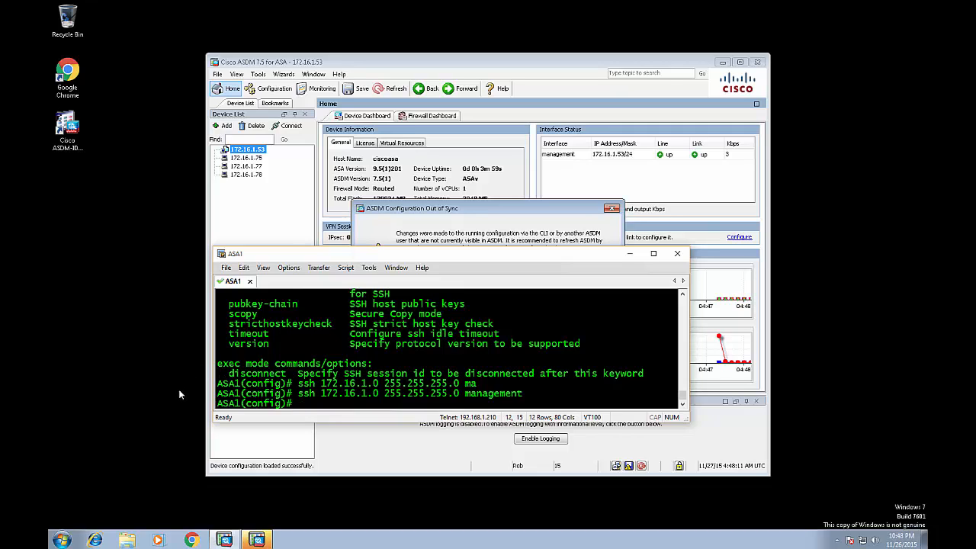
# Refresh ASDM's out-of-sync configuration so the dashboard shows ASA1, then return to the terminal.
pyautogui.click(418, 219)
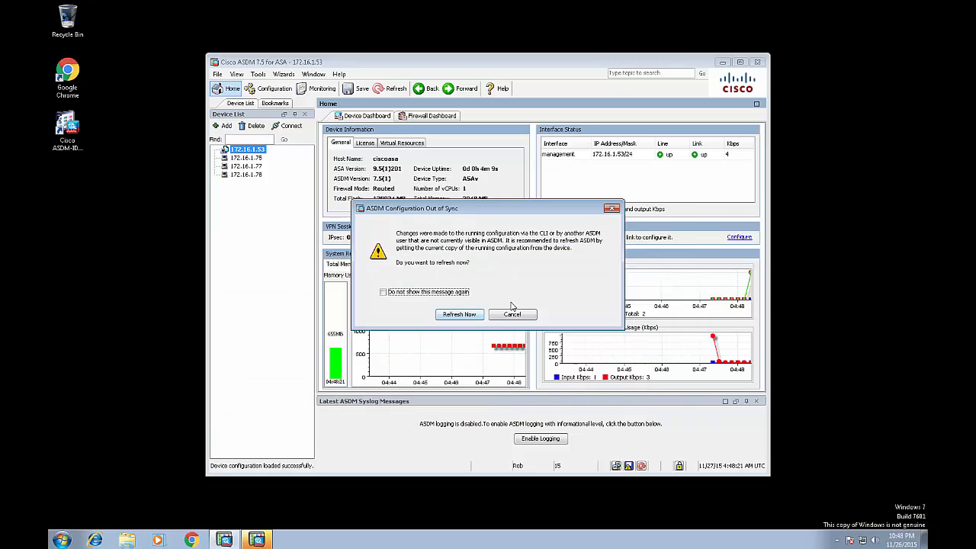
pyautogui.click(457, 315)
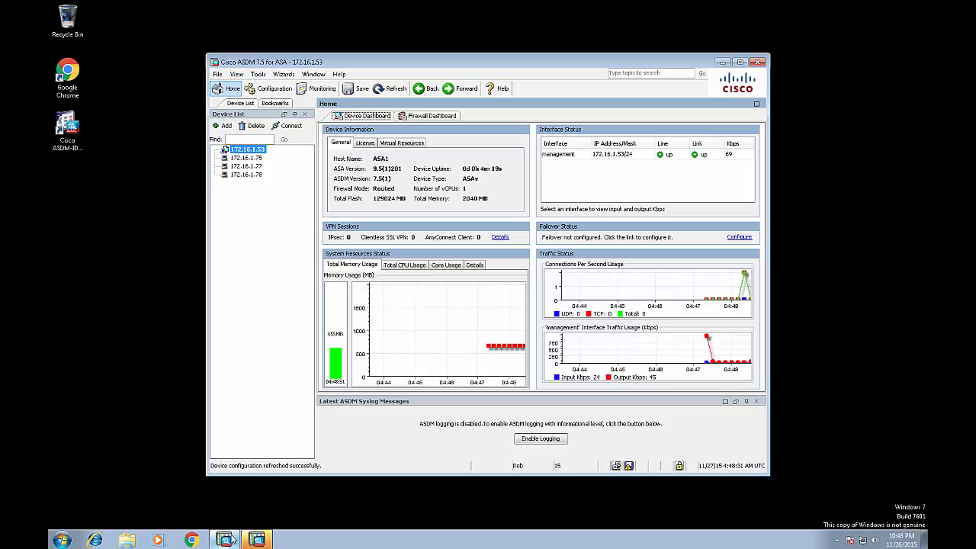
pyautogui.hotkey('alt', 'Tab')
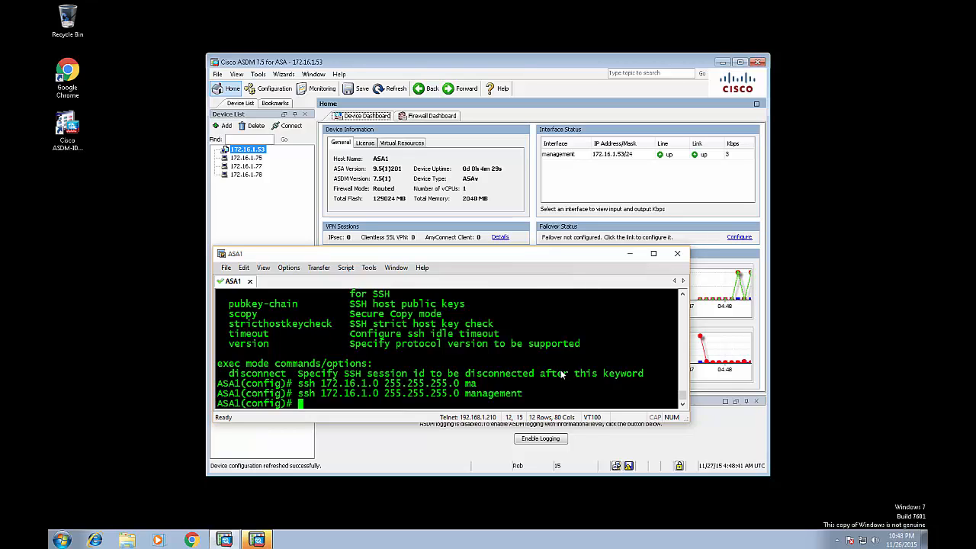
# Enter 'aaa authentication ssh console LOCAL' so SSH logins use local users.
pyautogui.write('au')
pyautogui.press('Tab')
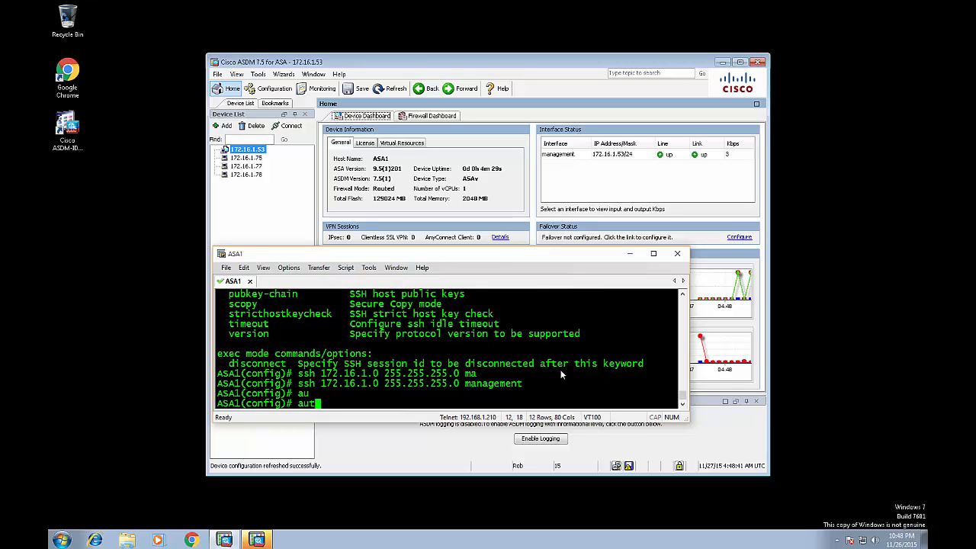
pyautogui.press('BackSpace')
pyautogui.write('aa authen')
pyautogui.press('Tab')
pyautogui.write('?ssh ?')
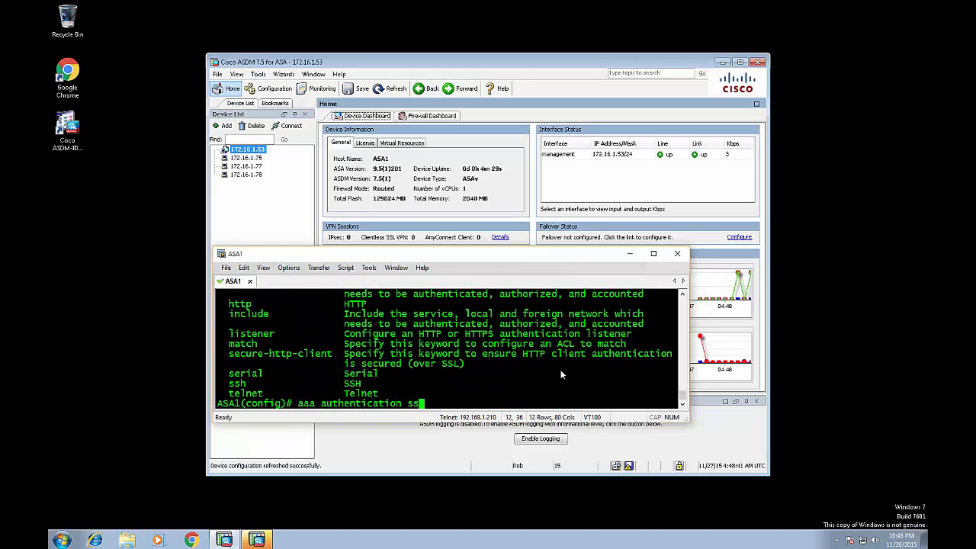
pyautogui.write('con')
pyautogui.press('Tab')
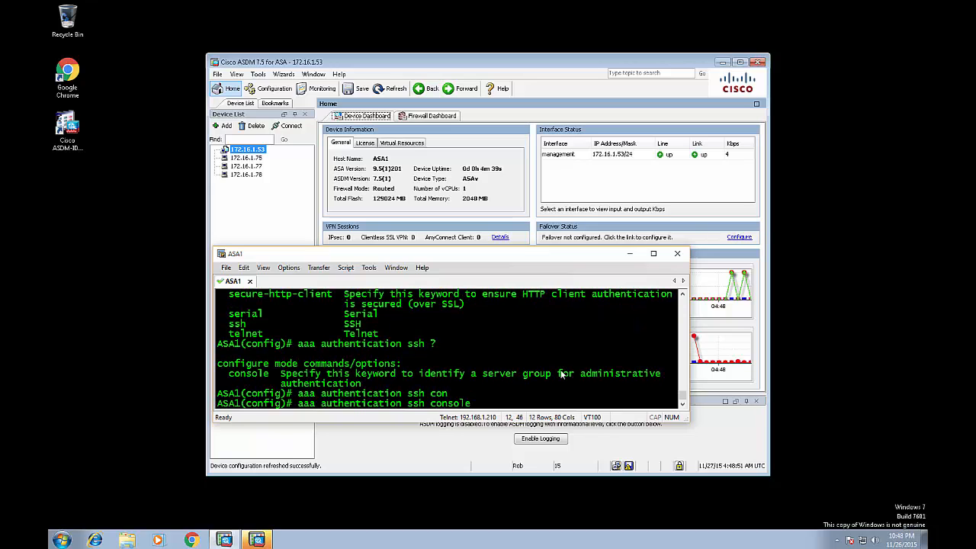
pyautogui.write('?')
pyautogui.write('LOCAL')
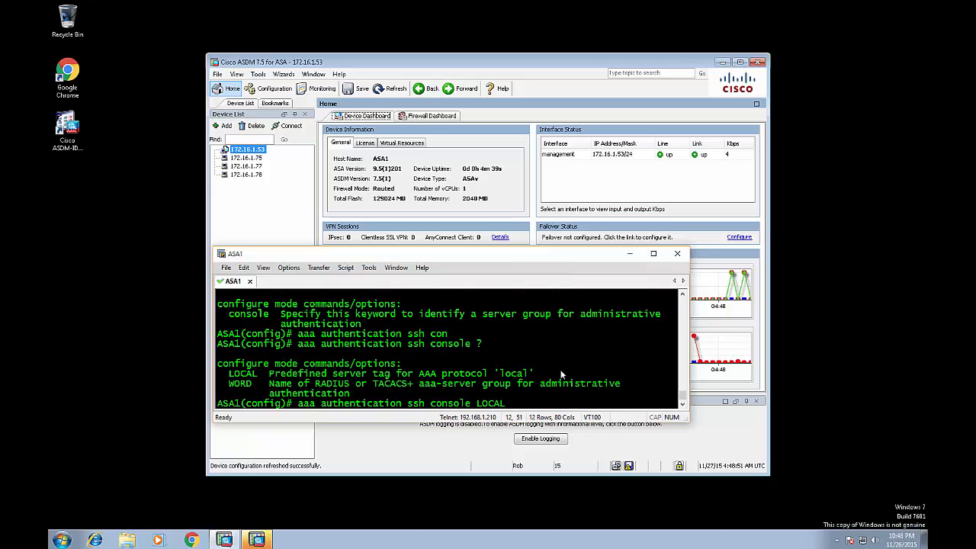
pyautogui.press('Return')
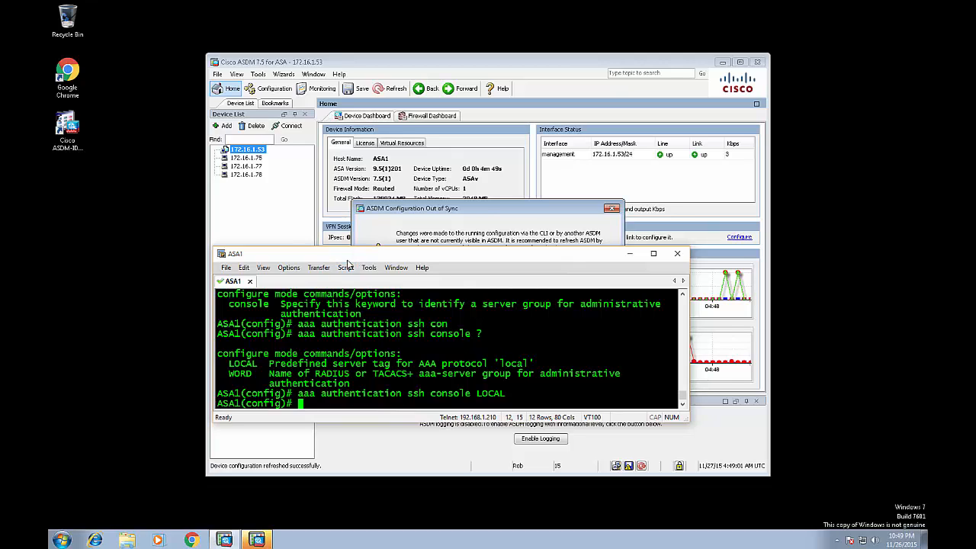
# Refresh ASDM's out-of-sync configuration to load ASA1's updated running config.
pyautogui.click(481, 214)
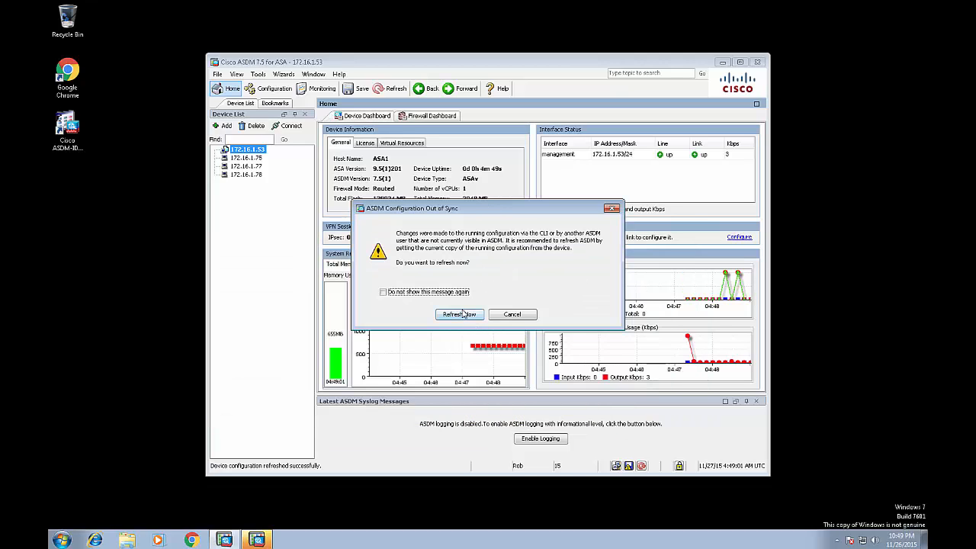
pyautogui.click(461, 314)
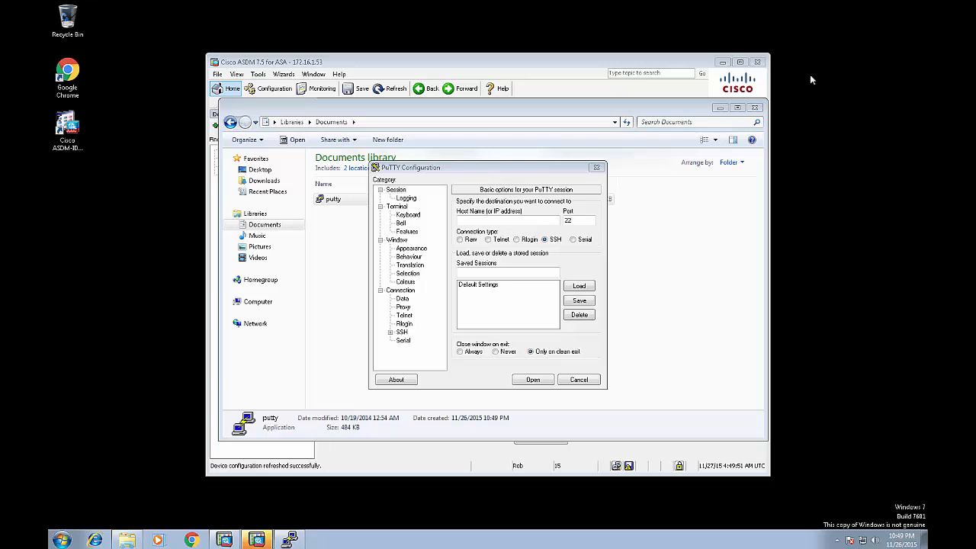
# Keep ASDM running but minimized, hide Explorer, and enter SSH host 172.16.1.53 in PuTTY.
pyautogui.click(756, 62)
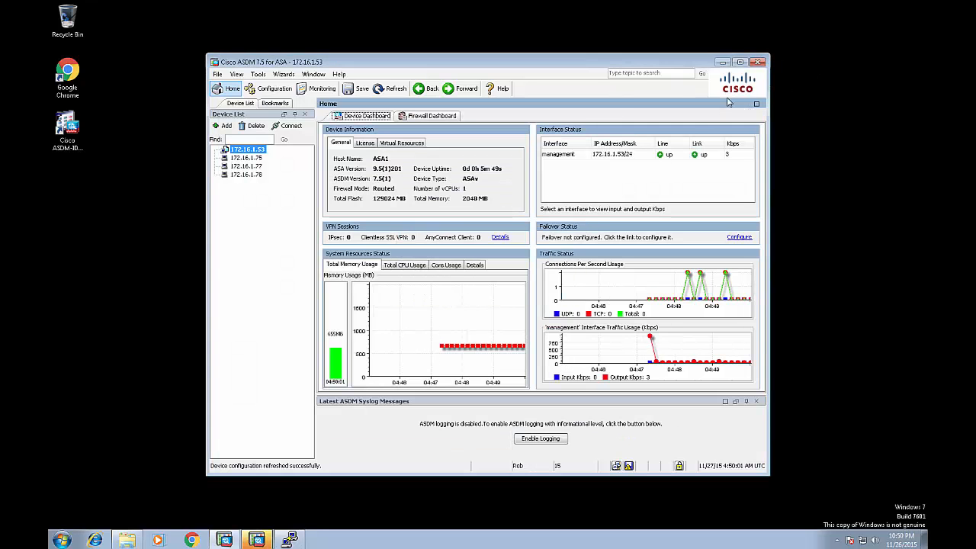
pyautogui.click(519, 289)
pyautogui.click(722, 62)
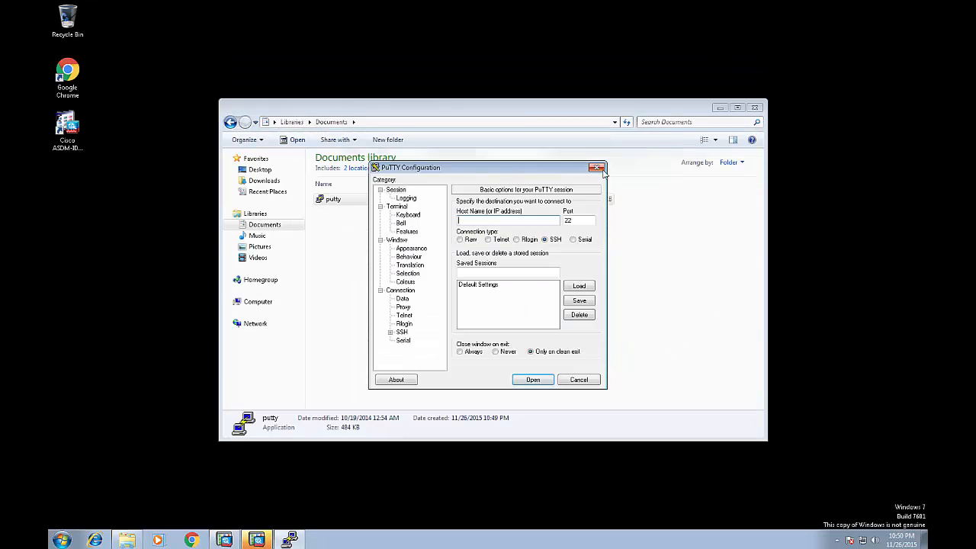
pyautogui.click(732, 108)
pyautogui.moveTo(486, 168); pyautogui.dragTo(759, 180)
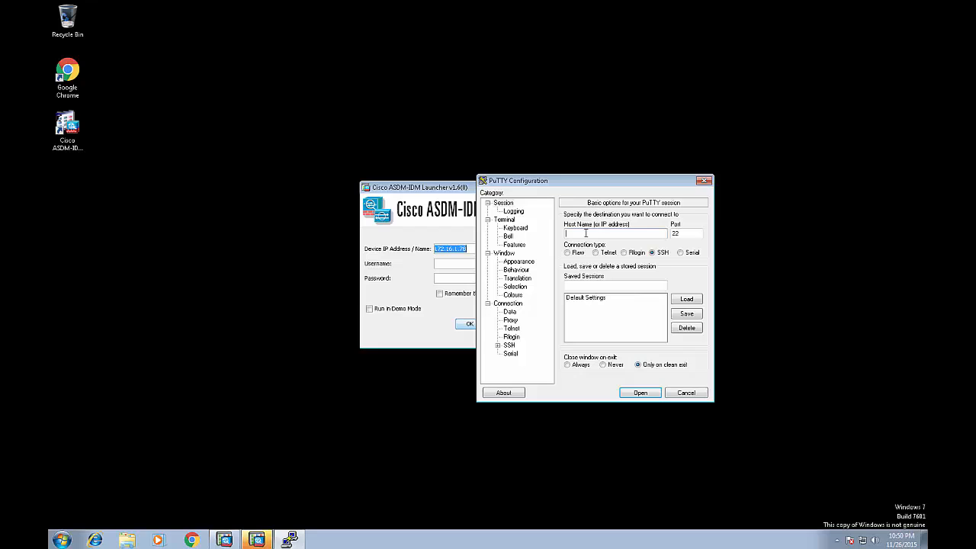
pyautogui.write('72.16.1.53')
# Open the SSH session to 172.16.1.53, accept the host key, and log in with the local account.
pyautogui.click(630, 393)
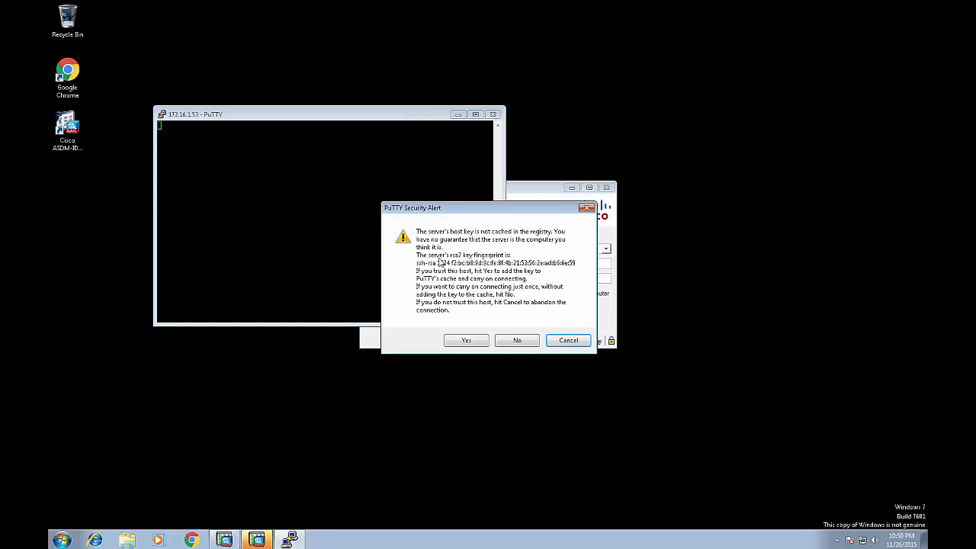
pyautogui.click(459, 342)
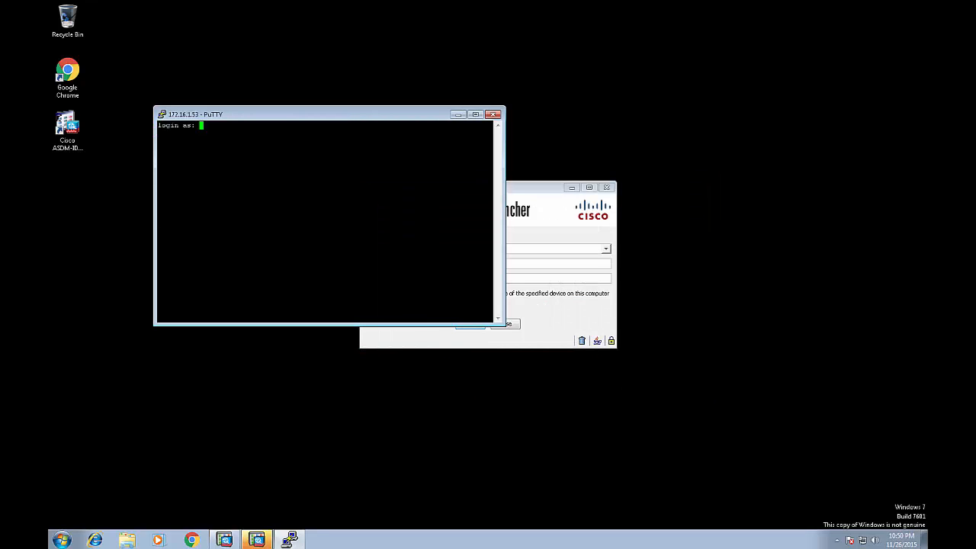
pyautogui.write('Rob')
pyautogui.press('Return')
pyautogui.press('Return')
pyautogui.write('en')
# Enter privileged mode, list interfaces with 'sh int ip br', and ping 172.16.1.100.
pyautogui.press('Return')
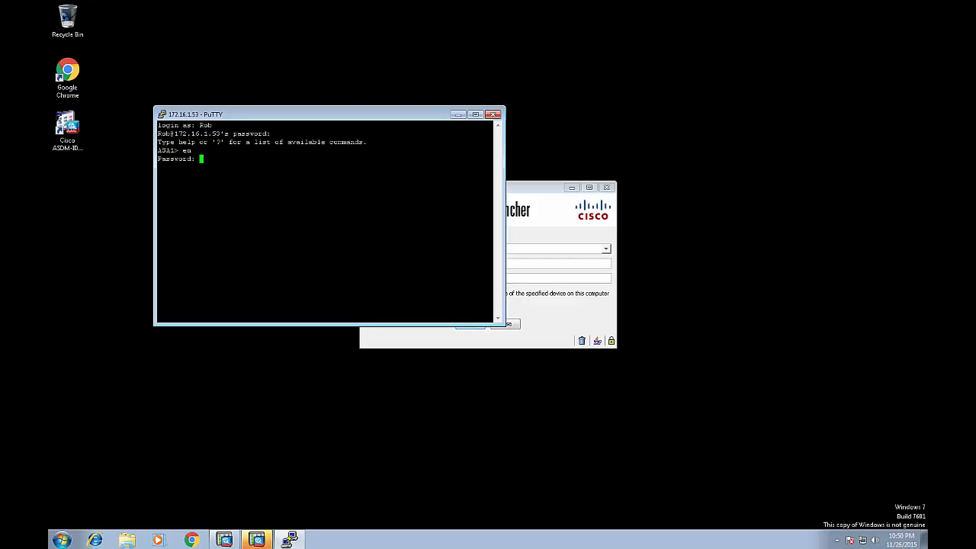
pyautogui.press('Return')
pyautogui.write('s hrun')
pyautogui.press('BackSpace')
pyautogui.press('BackSpace')
pyautogui.press('BackSpace')
pyautogui.press('BackSpace')
pyautogui.press('BackSpace')
pyautogui.write('h int ip br')
pyautogui.press('Return')
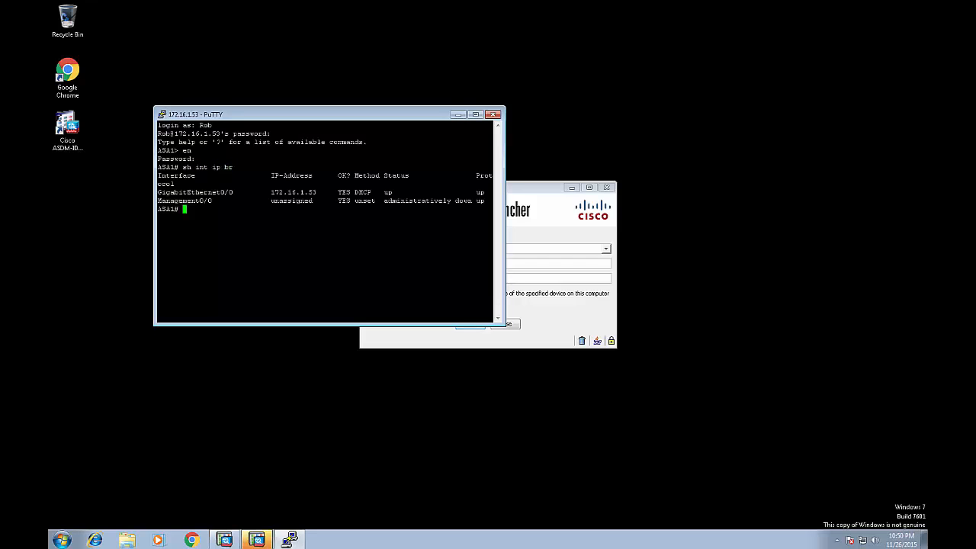
pyautogui.write('ping 172.16.1.100')
pyautogui.press('Return')
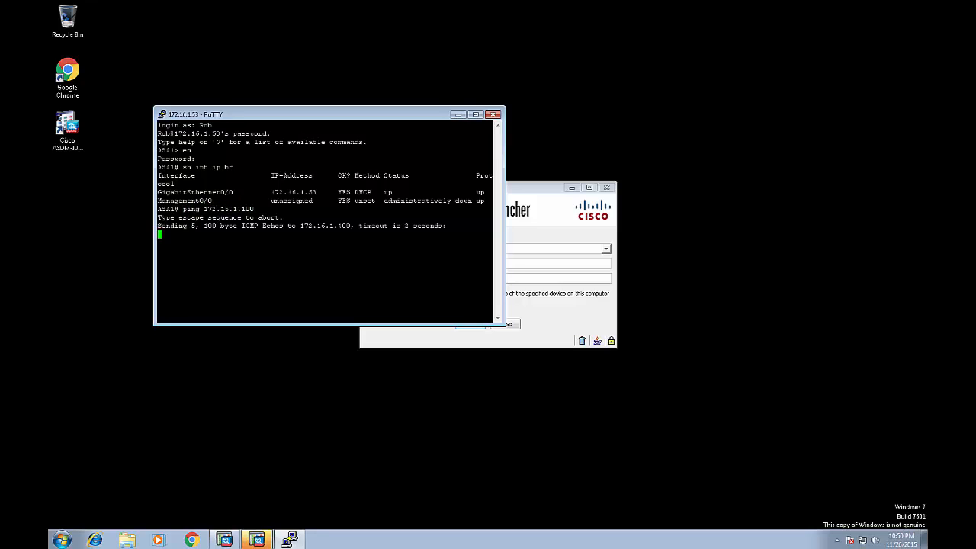
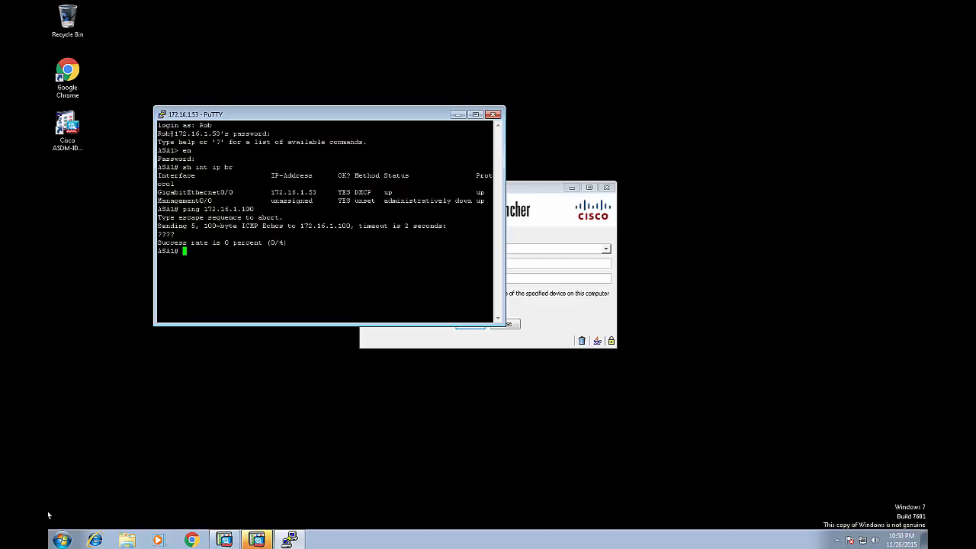
# Switch from PuTTY back to the ASA1 configuration session in SecureCRT.
pyautogui.hotkey('alt', 'Tab')
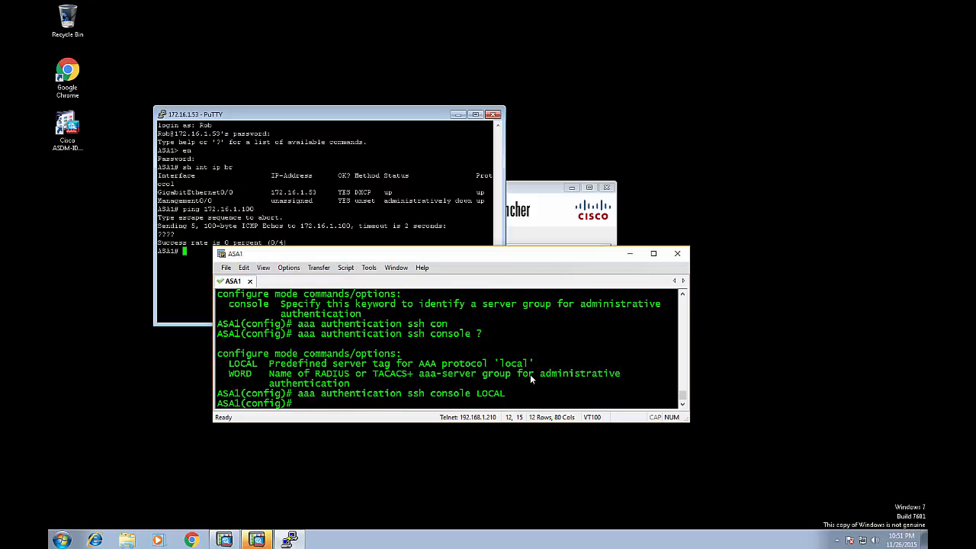
pyautogui.write('enabl')
pyautogui.press('Tab')
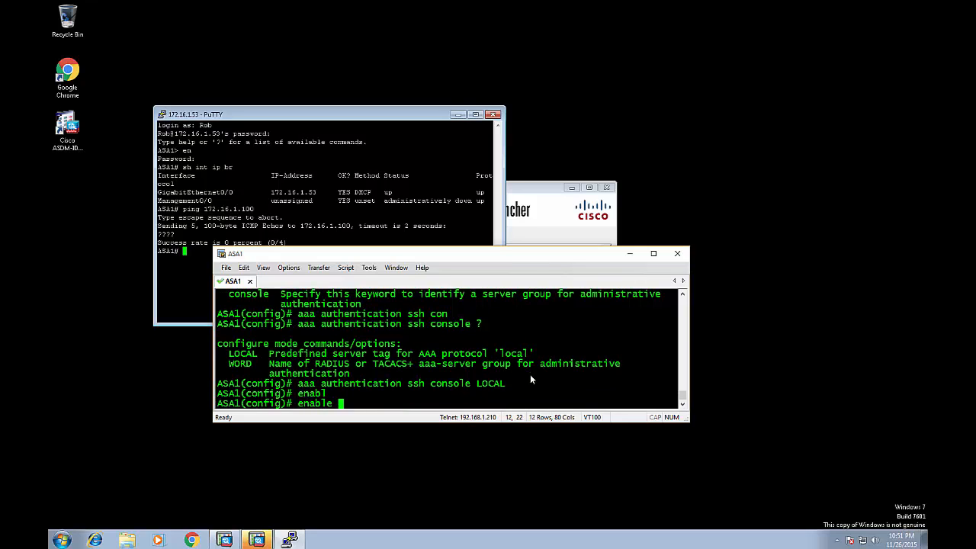
pyautogui.write('?pas')
pyautogui.press('Tab')
pyautogui.write('?cisco')
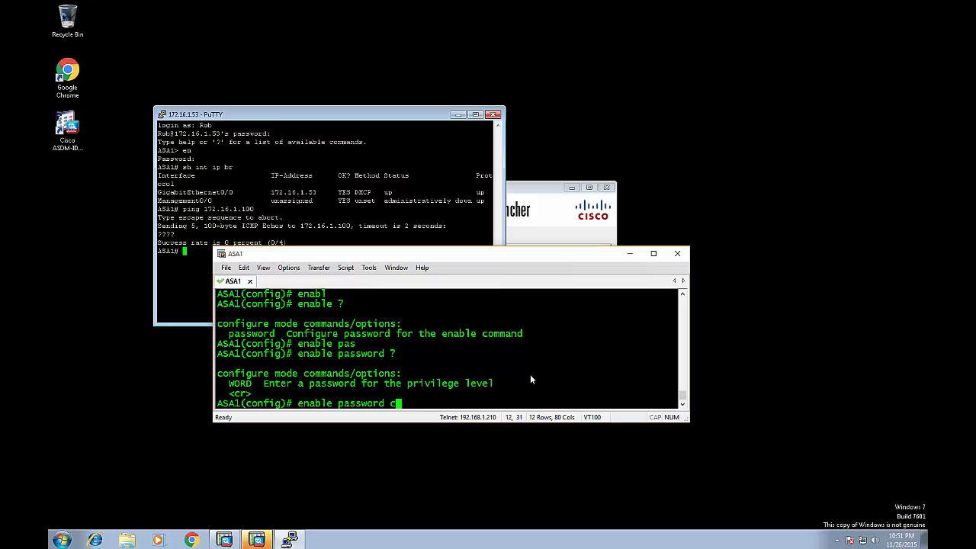
pyautogui.press('Return')
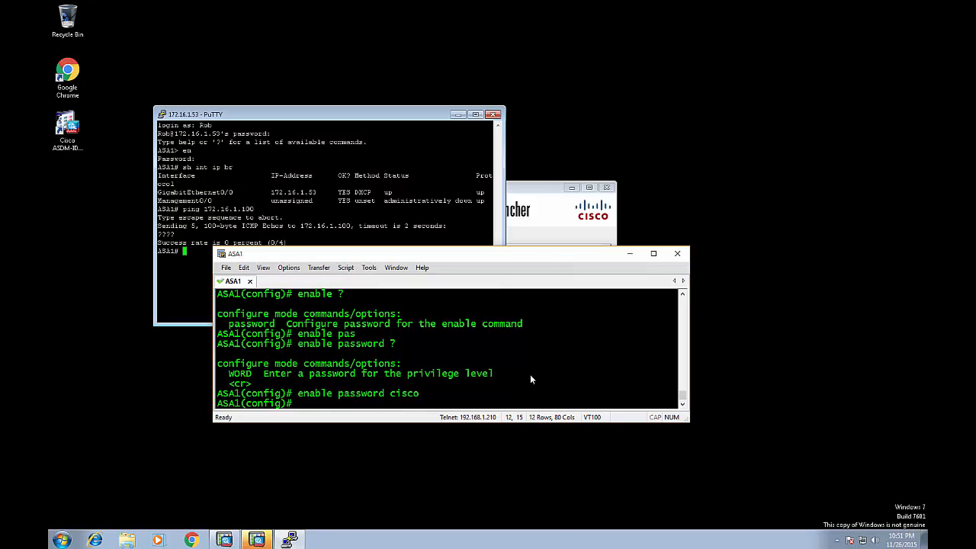
# Apply 'aaa authentication enable console LOCAL' for enable access.
pyautogui.write('aaa authen')
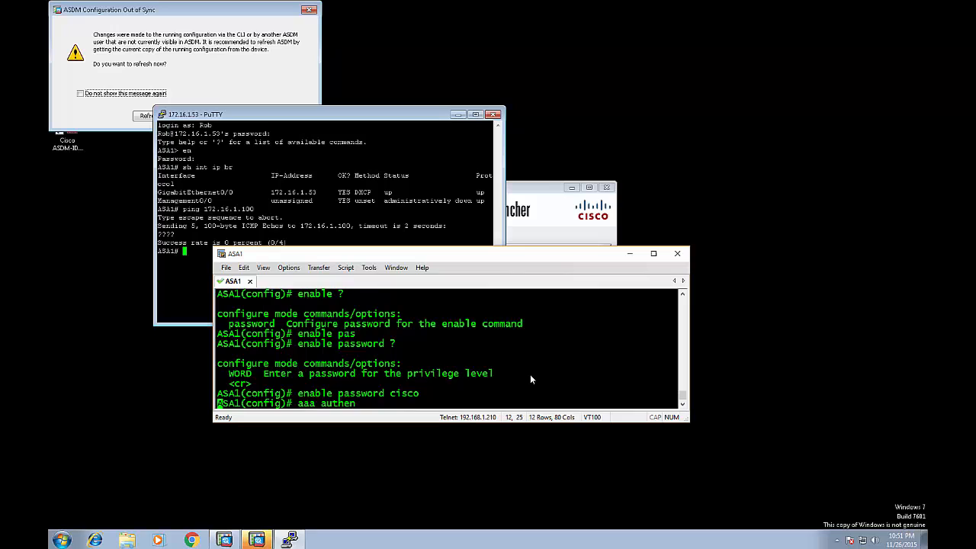
pyautogui.press('Tab')
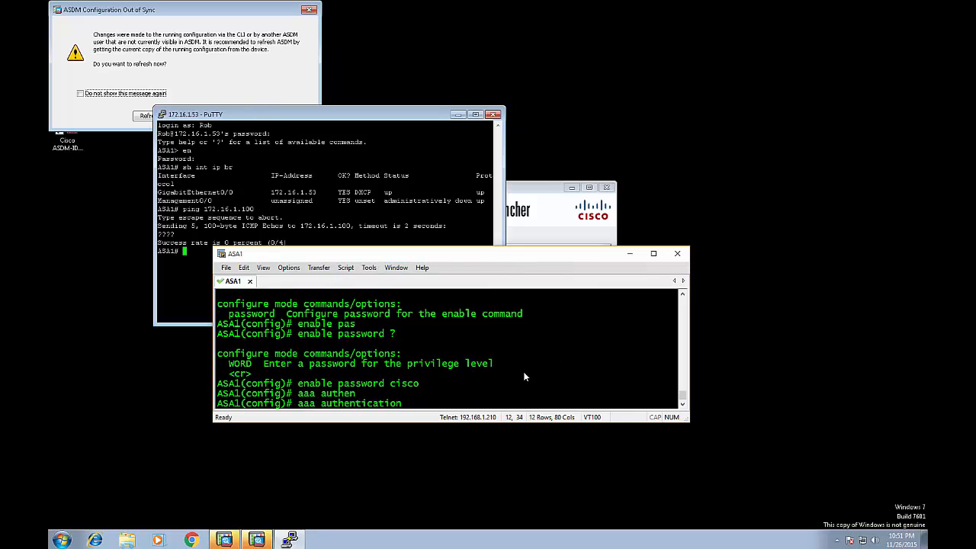
pyautogui.write('?')
pyautogui.scroll(1, 244, 306)
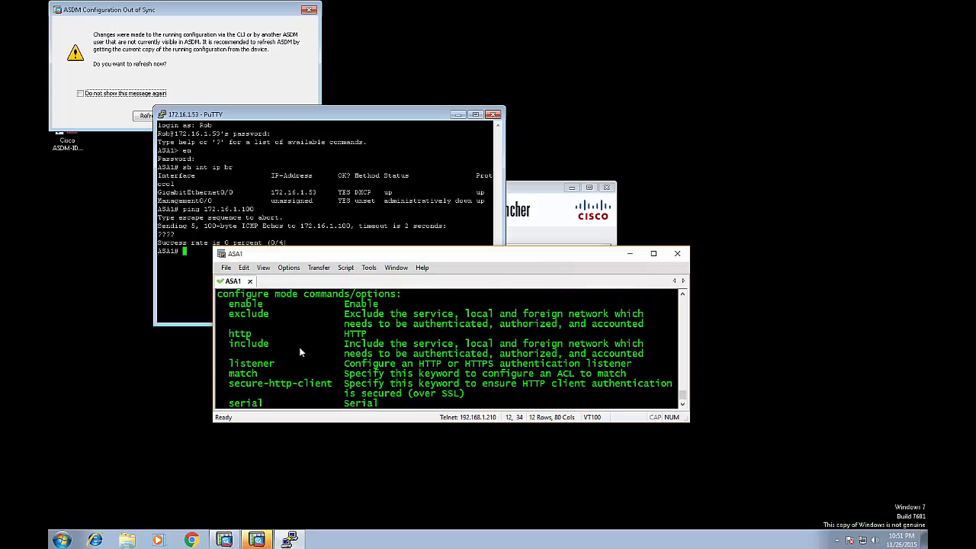
pyautogui.scroll(-1, 374, 327)
pyautogui.write('entication en')
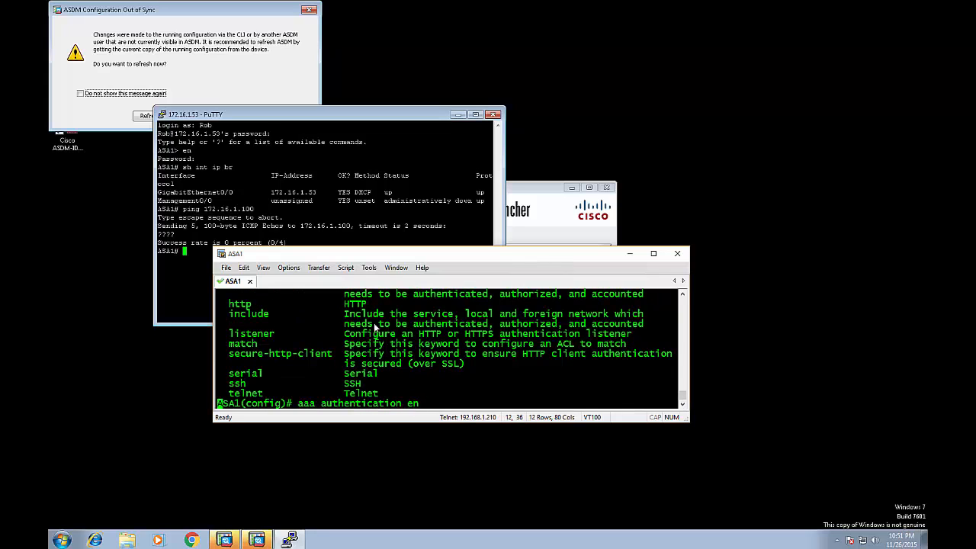
pyautogui.press('Tab')
pyautogui.write('?con')
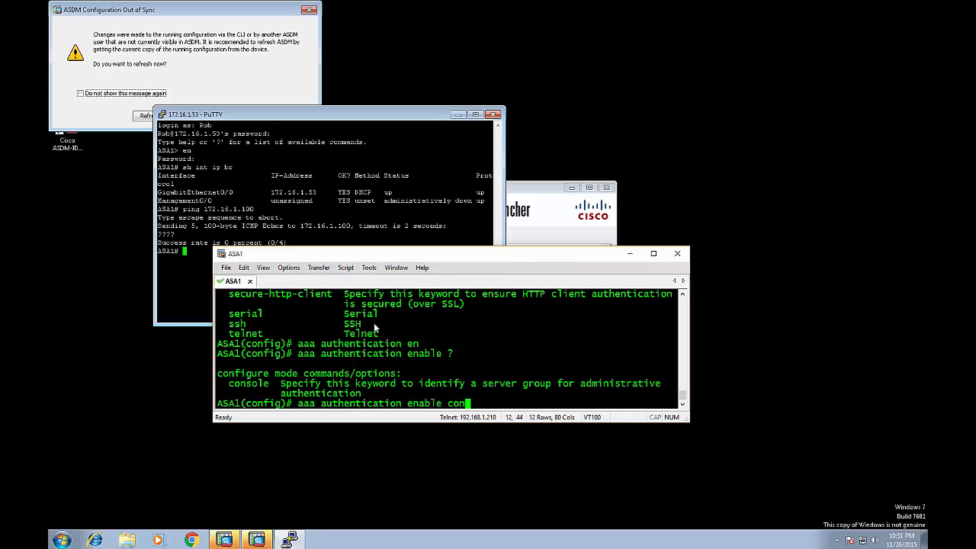
pyautogui.write('sole')
pyautogui.press('Tab')
pyautogui.write('?LOCAL')
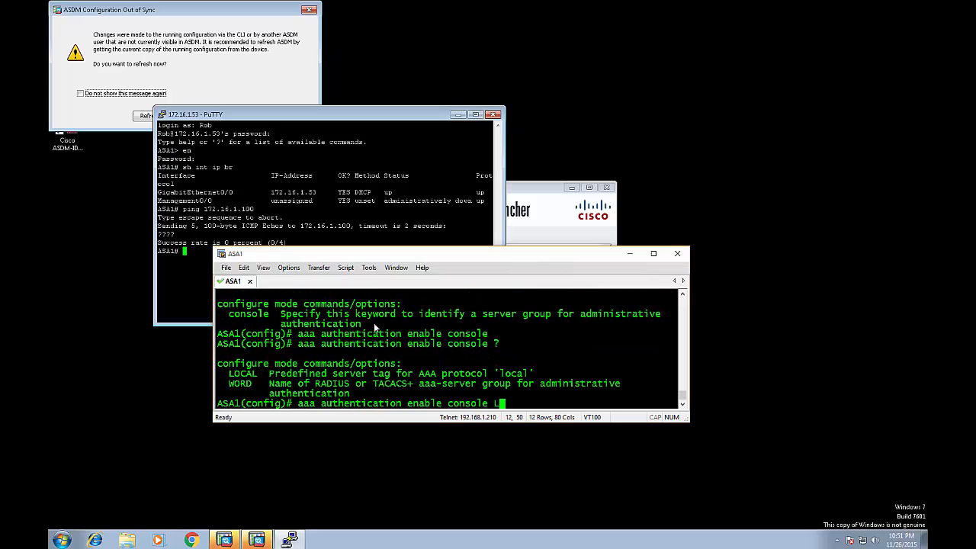
pyautogui.press('Return')
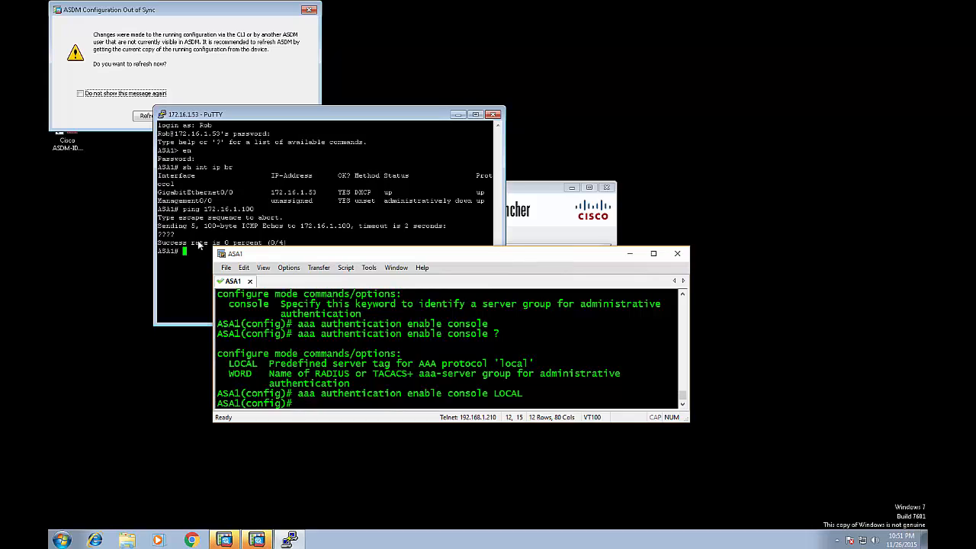
# Remove LOCAL enable authentication with 'no aaa authentication enable console LOCAL'.
pyautogui.press('Up')
pyautogui.hotkey('ctrl', 'a')
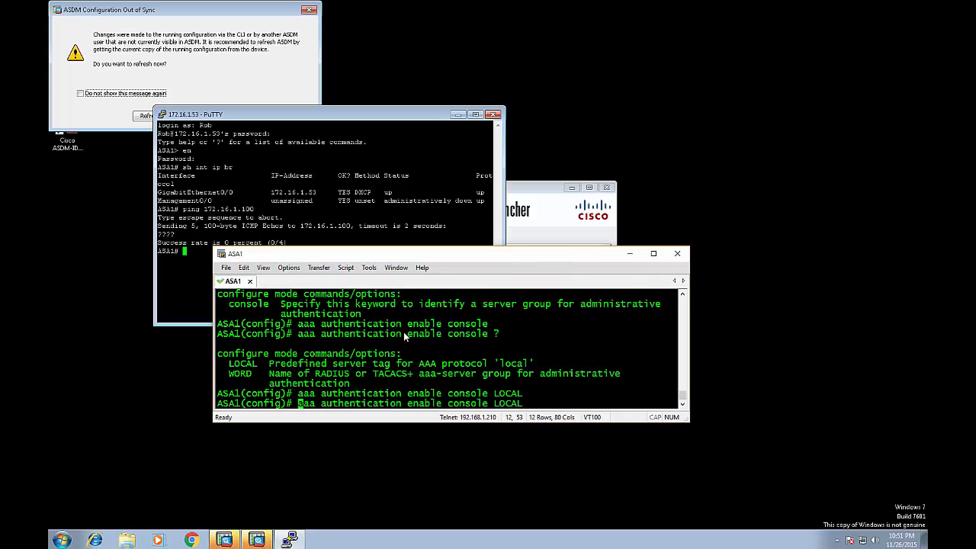
pyautogui.write('no')
pyautogui.press('Return')
# Remove the enable password using 'no enable password'.
pyautogui.write('enable password cisco')
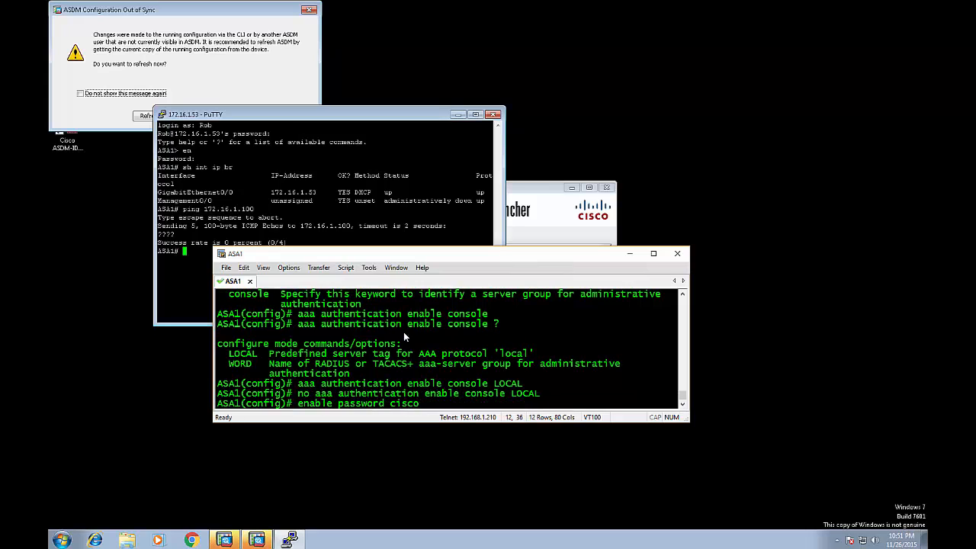
pyautogui.hotkey('ctrl', 'a')
pyautogui.write('no')
pyautogui.press('Return')
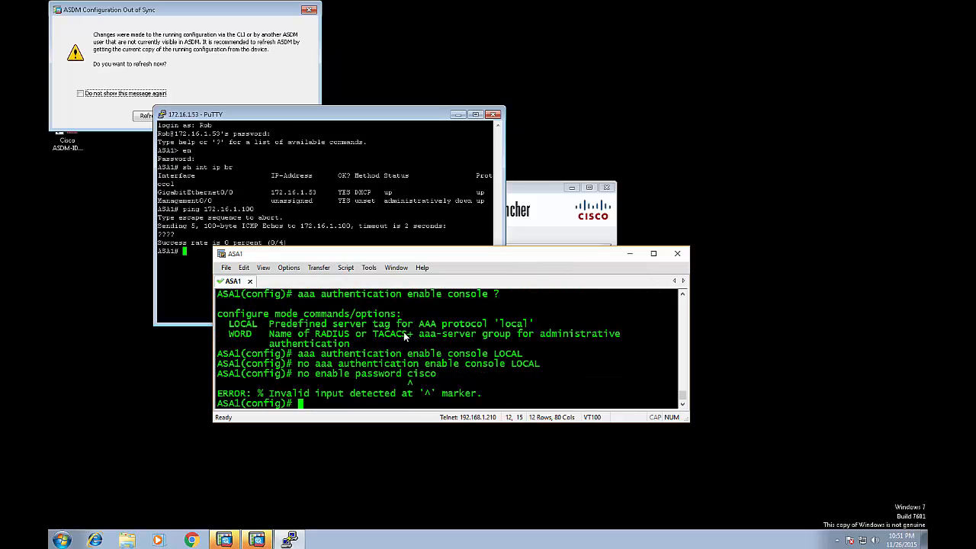
pyautogui.press('Up')
pyautogui.press('BackSpace')
pyautogui.press('BackSpace')
pyautogui.press('BackSpace')
pyautogui.press('BackSpace')
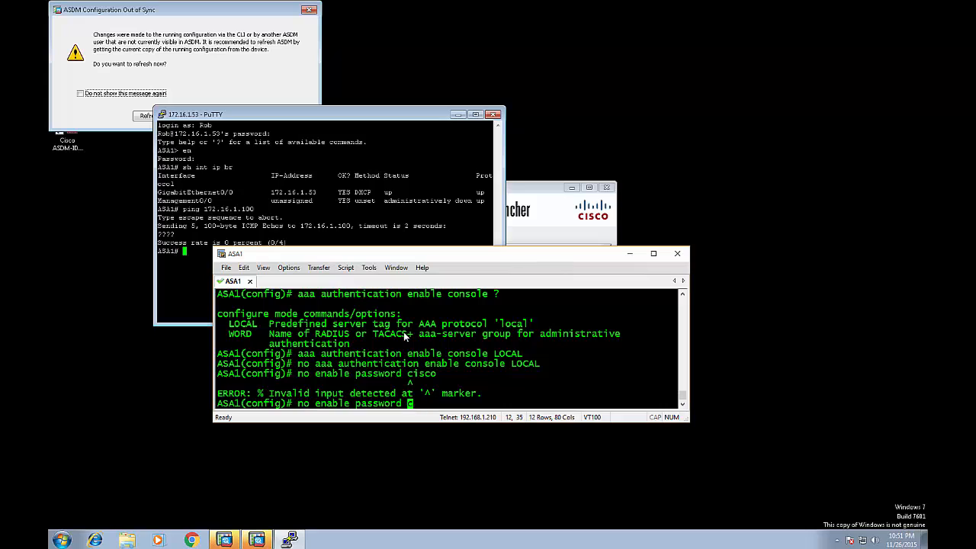
pyautogui.press('BackSpace')
pyautogui.press('Return')
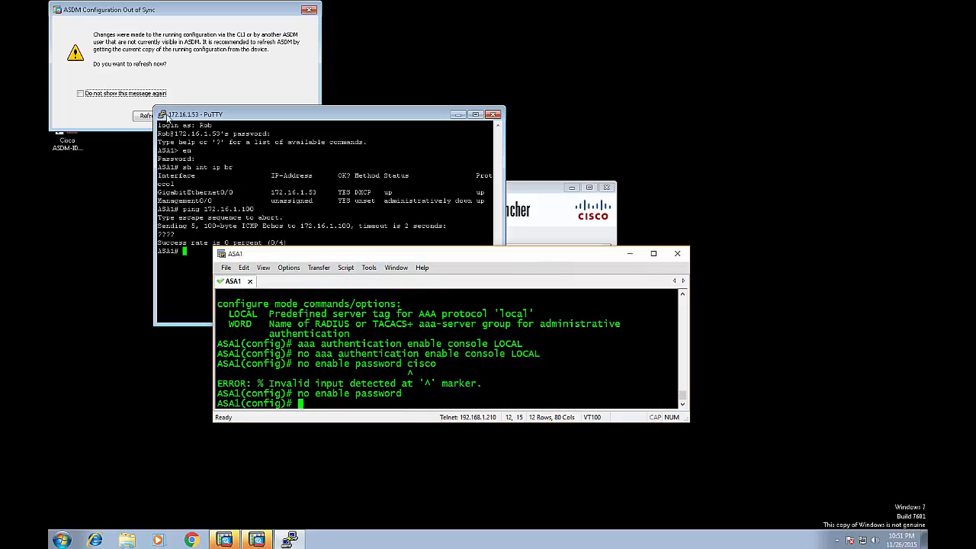
pyautogui.click(105, 114)
# Refresh ASDM from the device, close the ASDM-IDM Launcher, and show the 172.16.1.53 home dashboard.
pyautogui.click(162, 116)
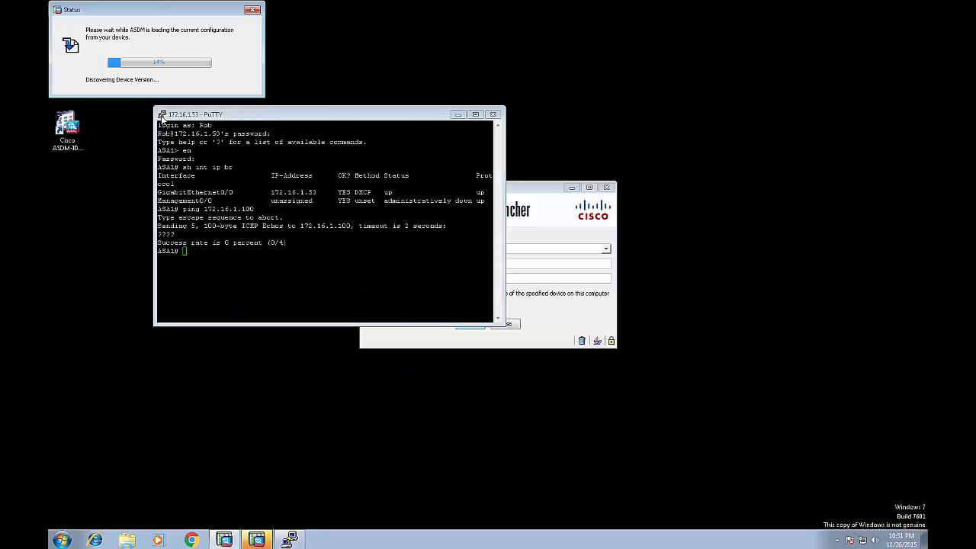
pyautogui.click(256, 539)
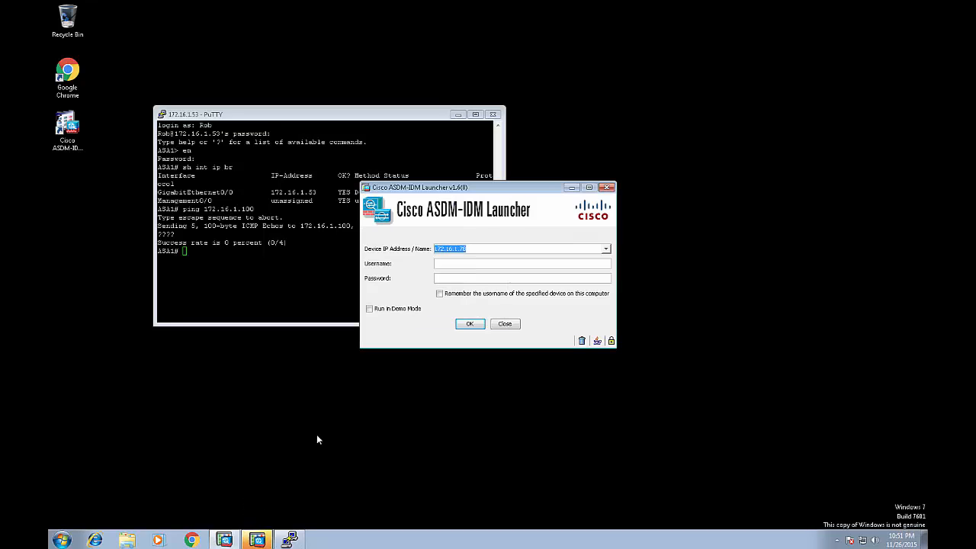
pyautogui.click(606, 186)
pyautogui.click(225, 539)
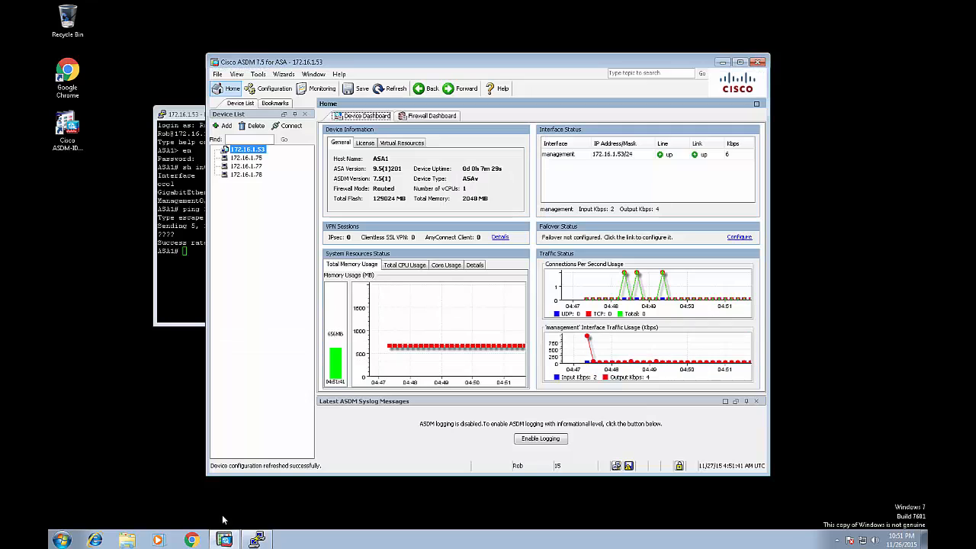